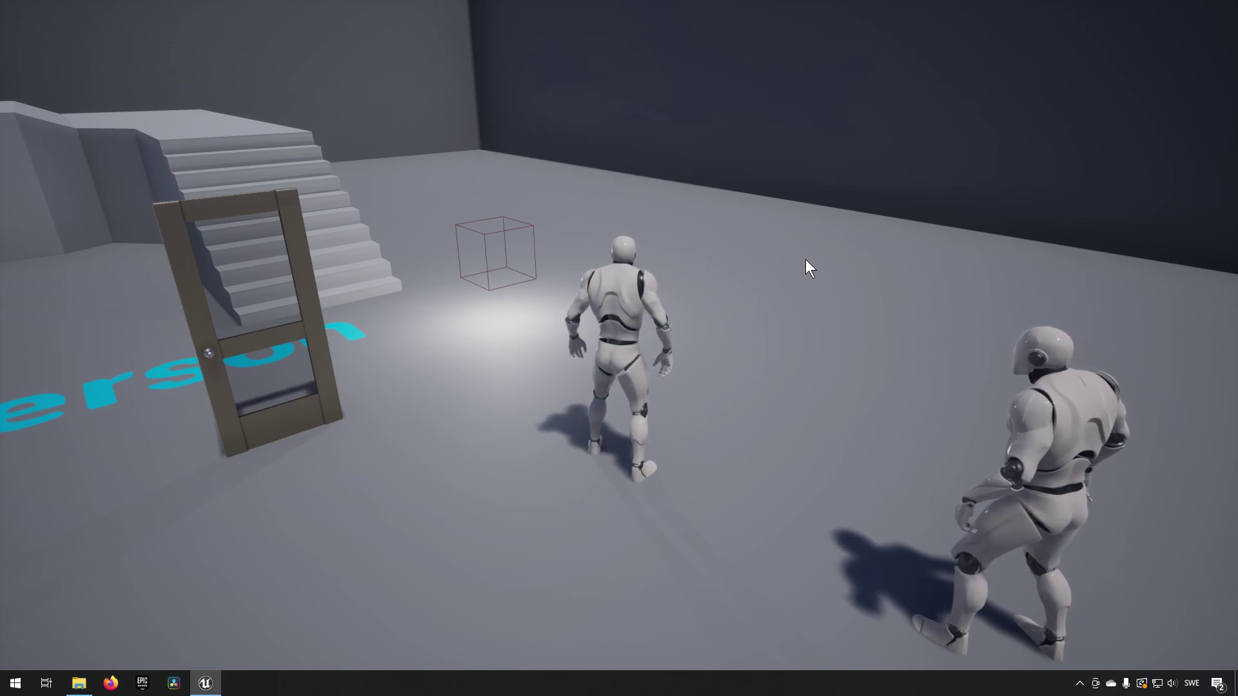
# Step: Run the character with WASD into BP_CurveLight's trigger box and back out, then end play with Esc
pyautogui.press('d')
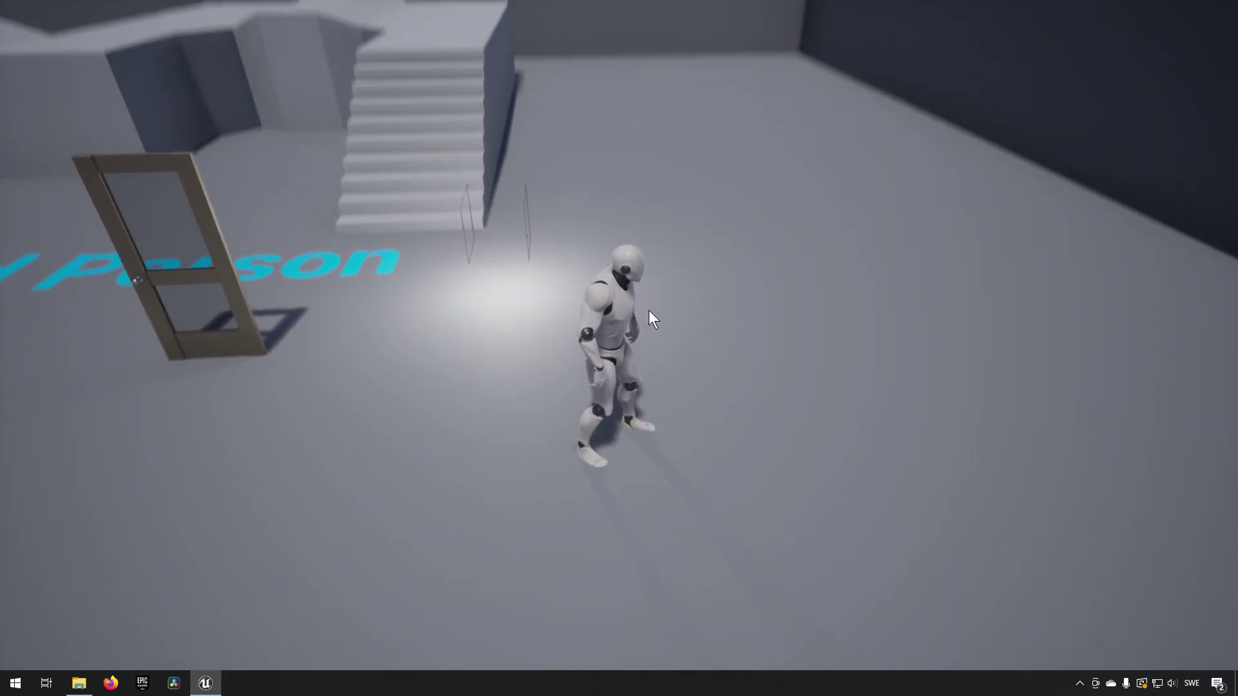
pyautogui.press('w')
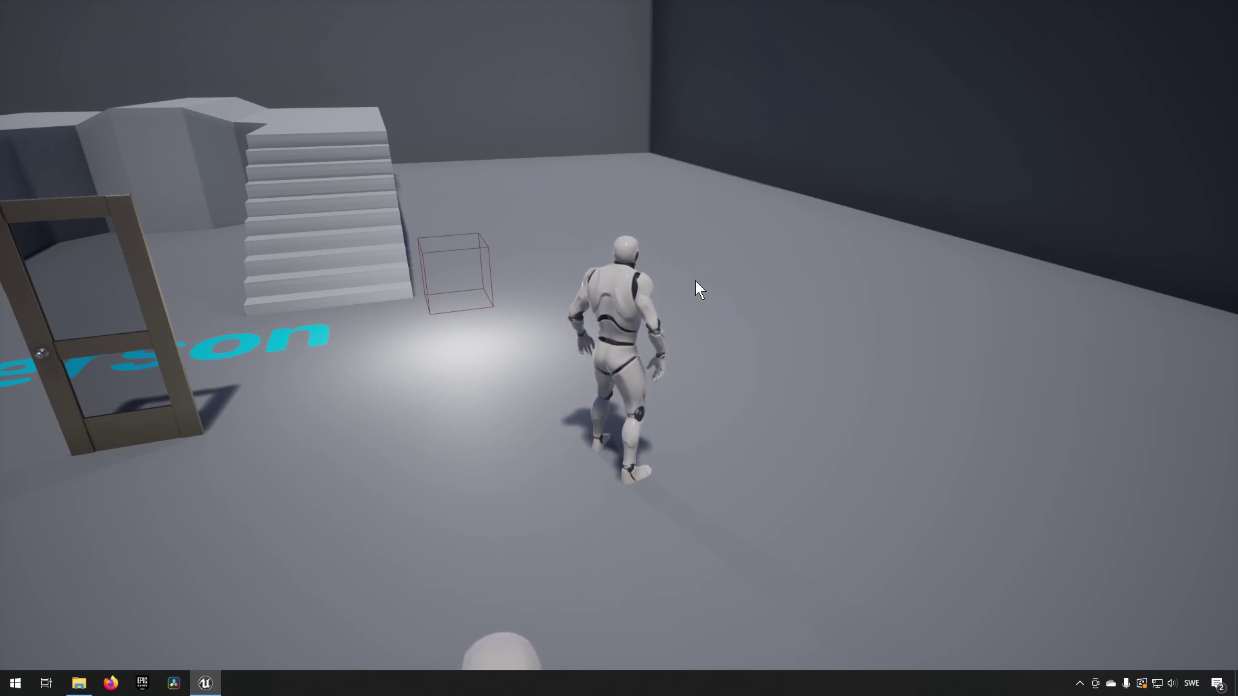
pyautogui.press('a')
pyautogui.press('w')
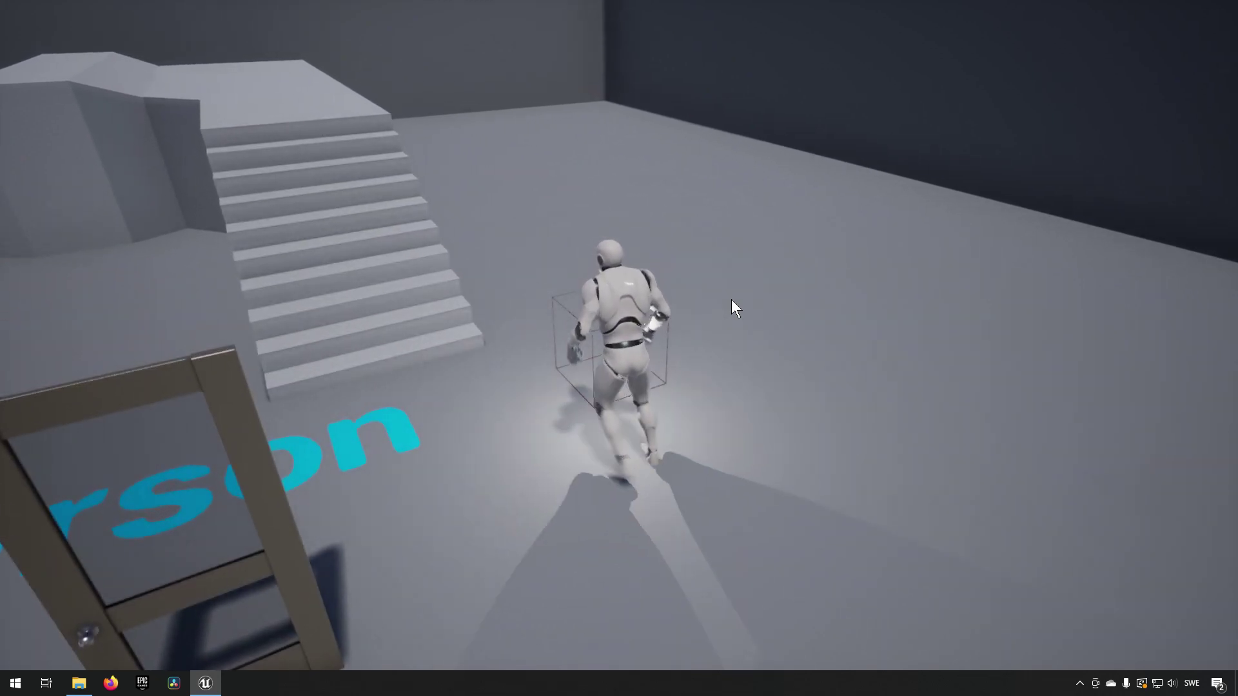
pyautogui.press('e')
pyautogui.press('s')
pyautogui.press('d')
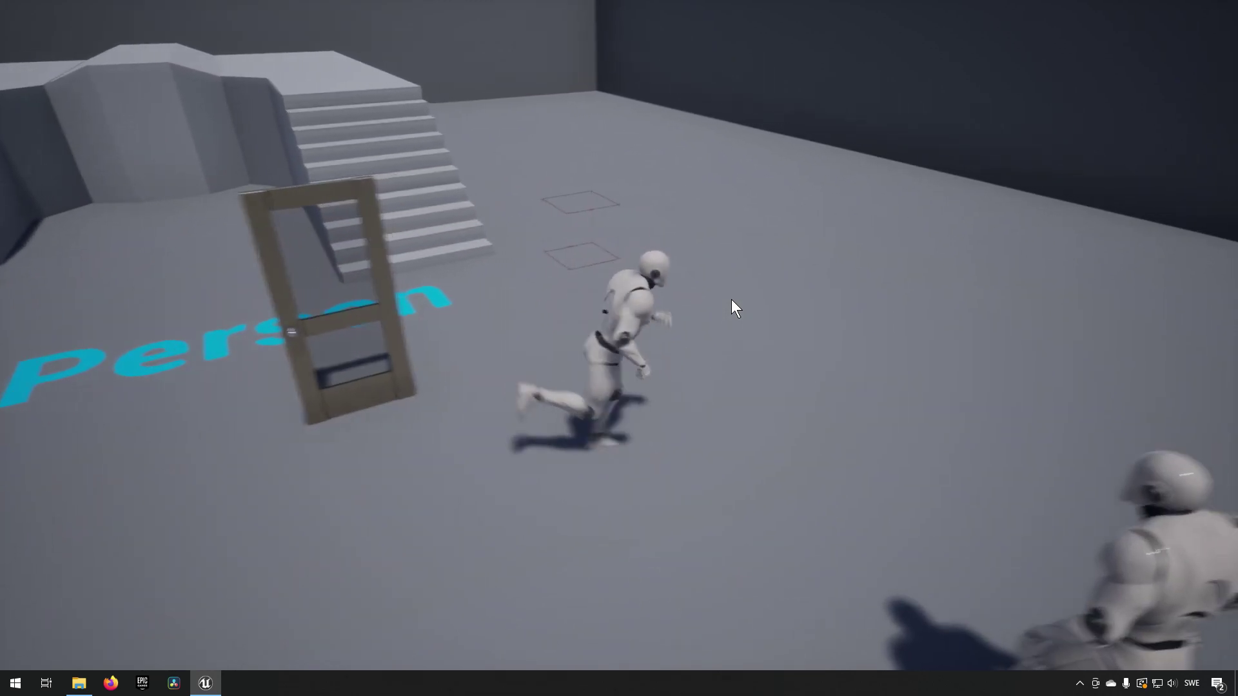
pyautogui.press('w')
pyautogui.press('e')
pyautogui.press('e')
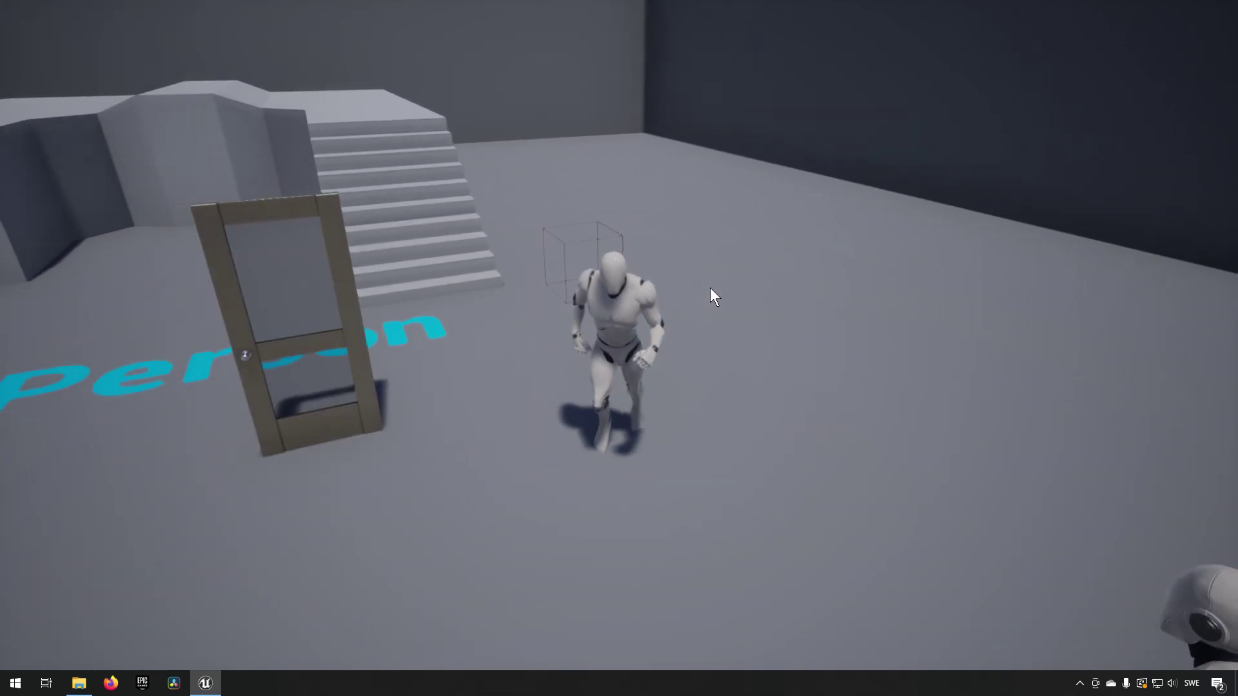
pyautogui.press('Escape')
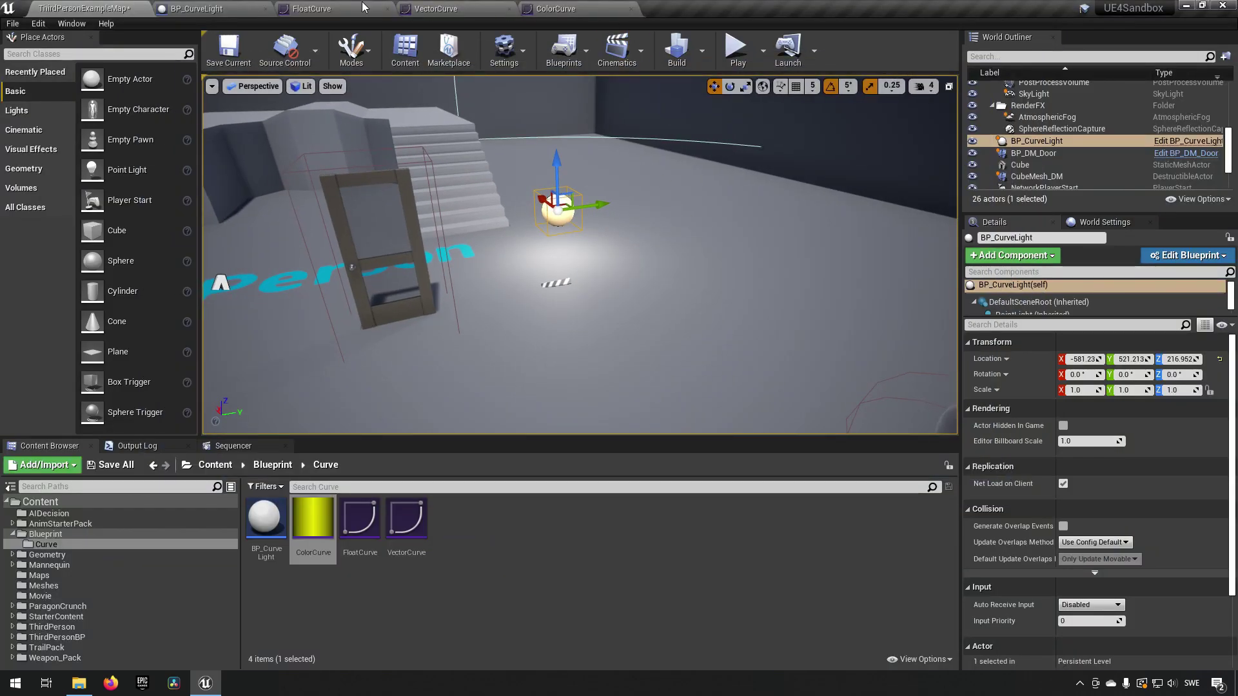
# Step: In BP_CurveLight, wire OnComponentBeginOverlap to the Color timeline's Play from Start and compile
pyautogui.click(205, 5)
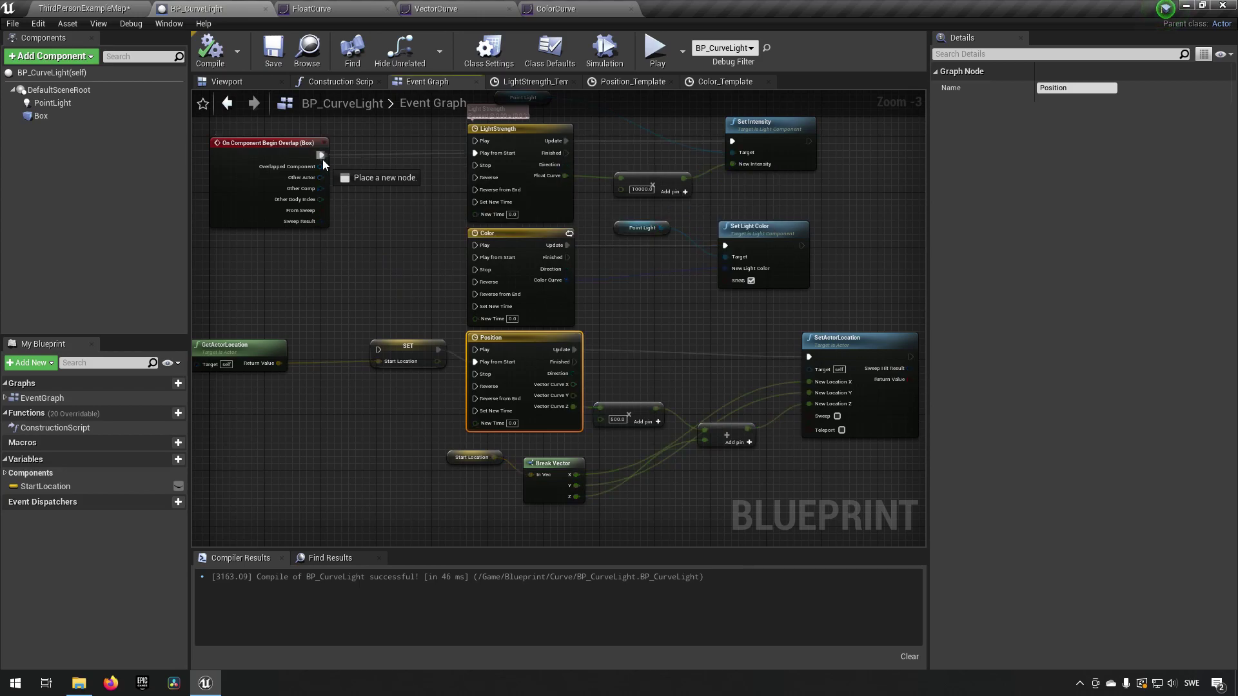
pyautogui.moveTo(323, 160); pyautogui.dragTo(493, 258)
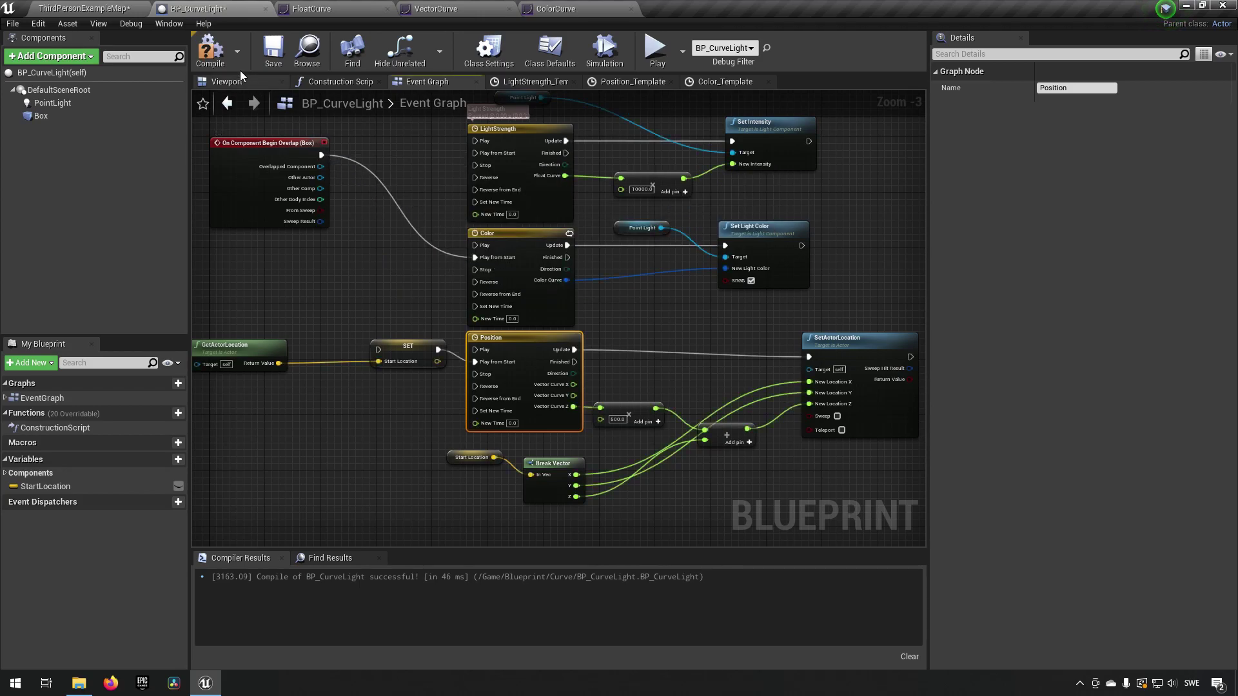
pyautogui.click(225, 52)
# Step: Play-test in the ThirdPersonExampleMap, running the character into the trigger box, then end play
pyautogui.click(84, 9)
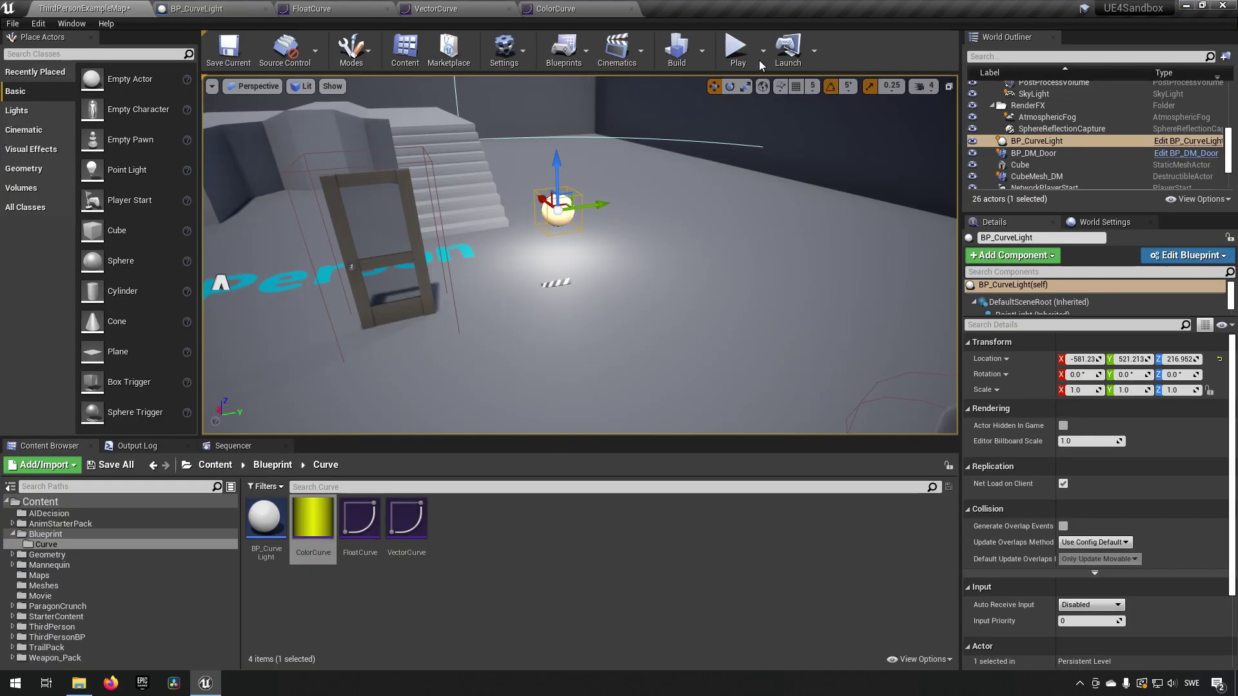
pyautogui.click(736, 49)
pyautogui.click(617, 114)
pyautogui.press('w')
pyautogui.press('w')
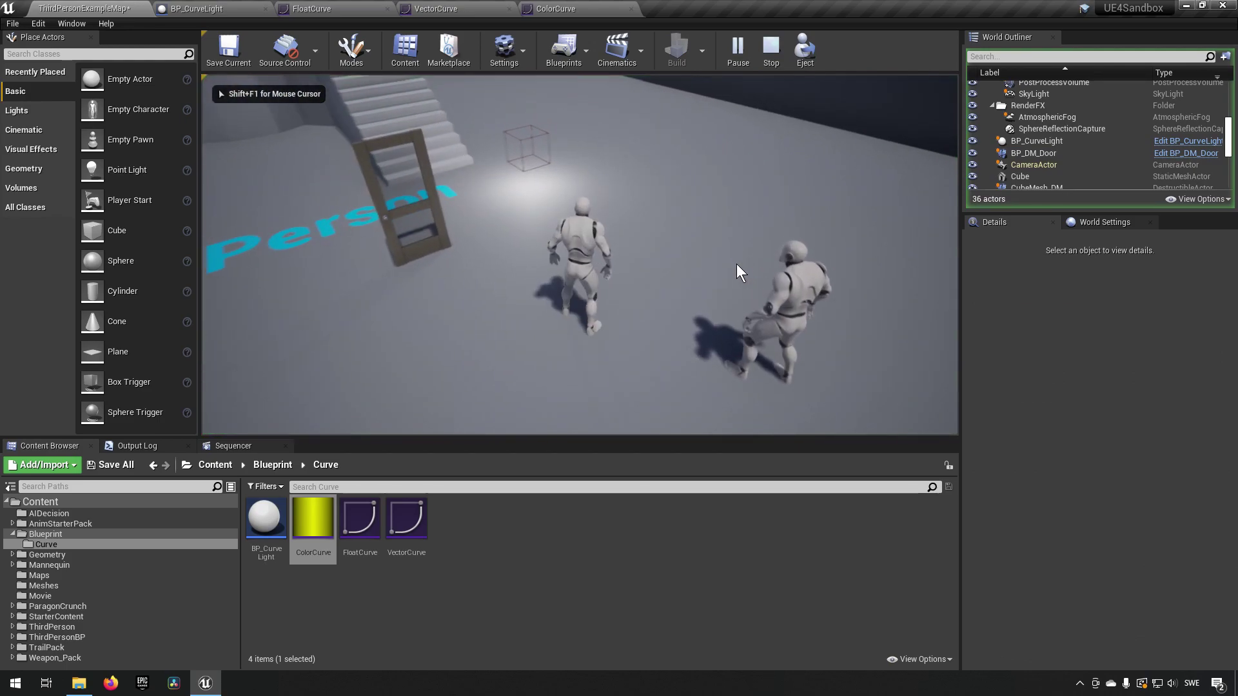
pyautogui.press('s')
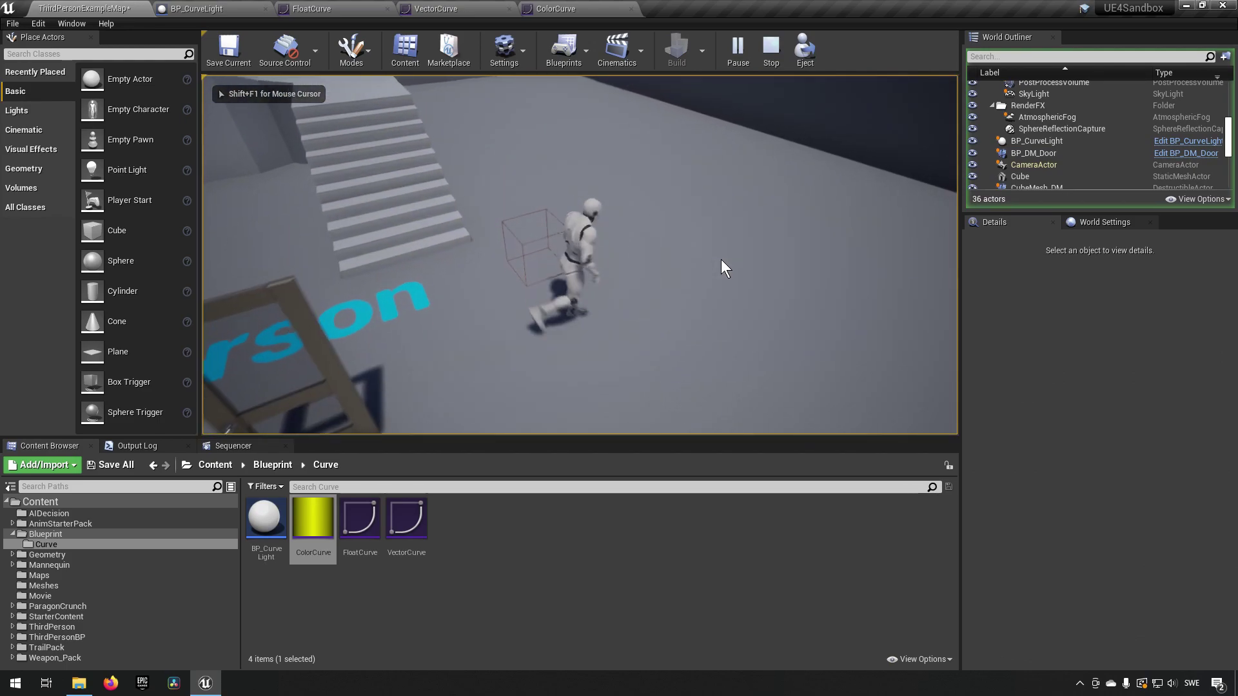
pyautogui.press('w')
pyautogui.press('s')
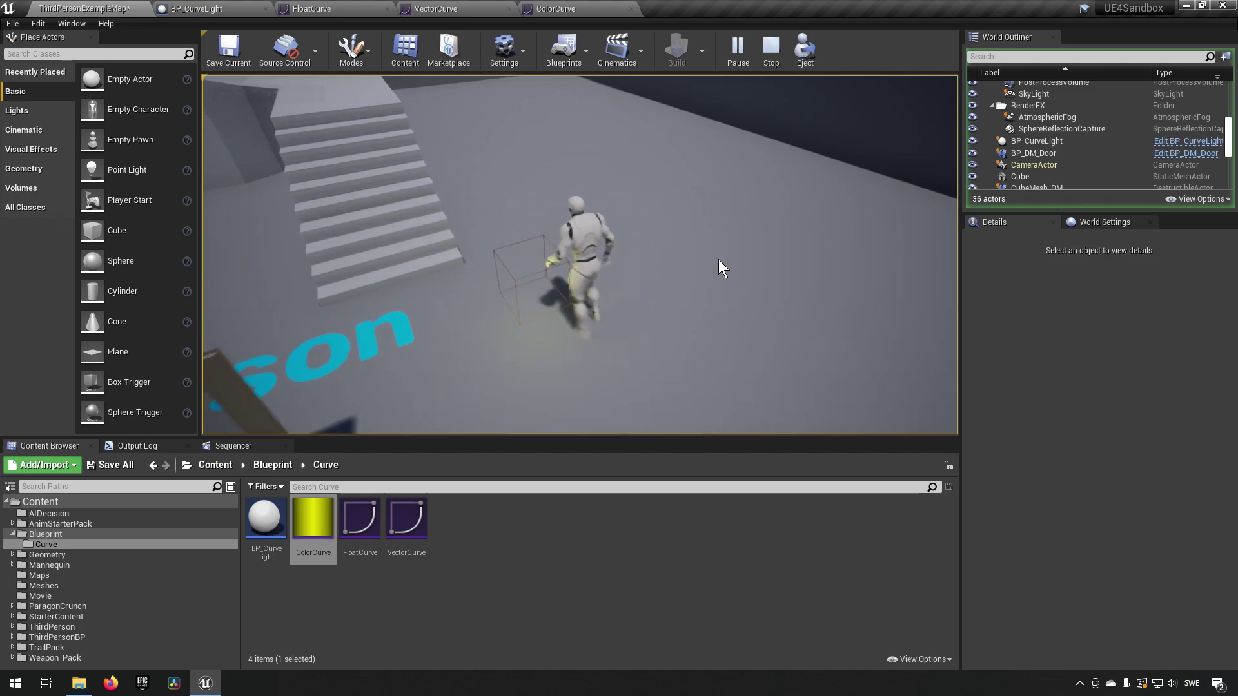
pyautogui.press('Escape')
# Step: Connect the overlap event to the SET node, then start a new play session from the level
pyautogui.click(199, 10)
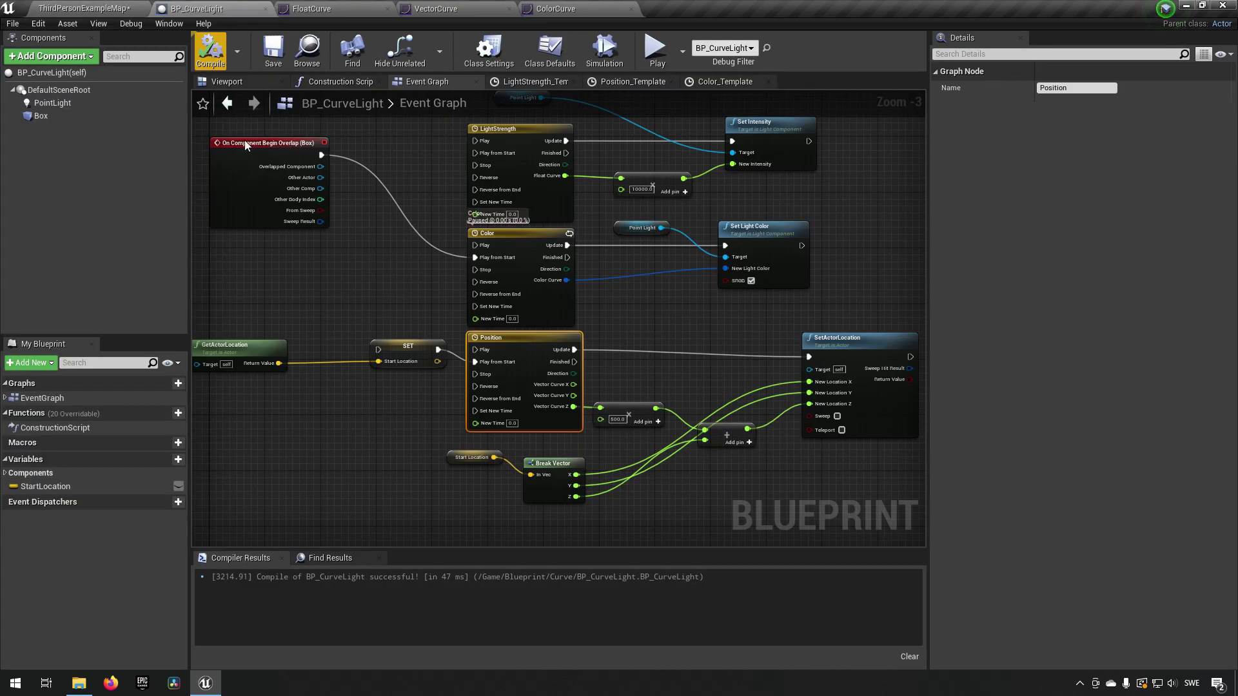
pyautogui.moveTo(320, 155); pyautogui.dragTo(383, 352)
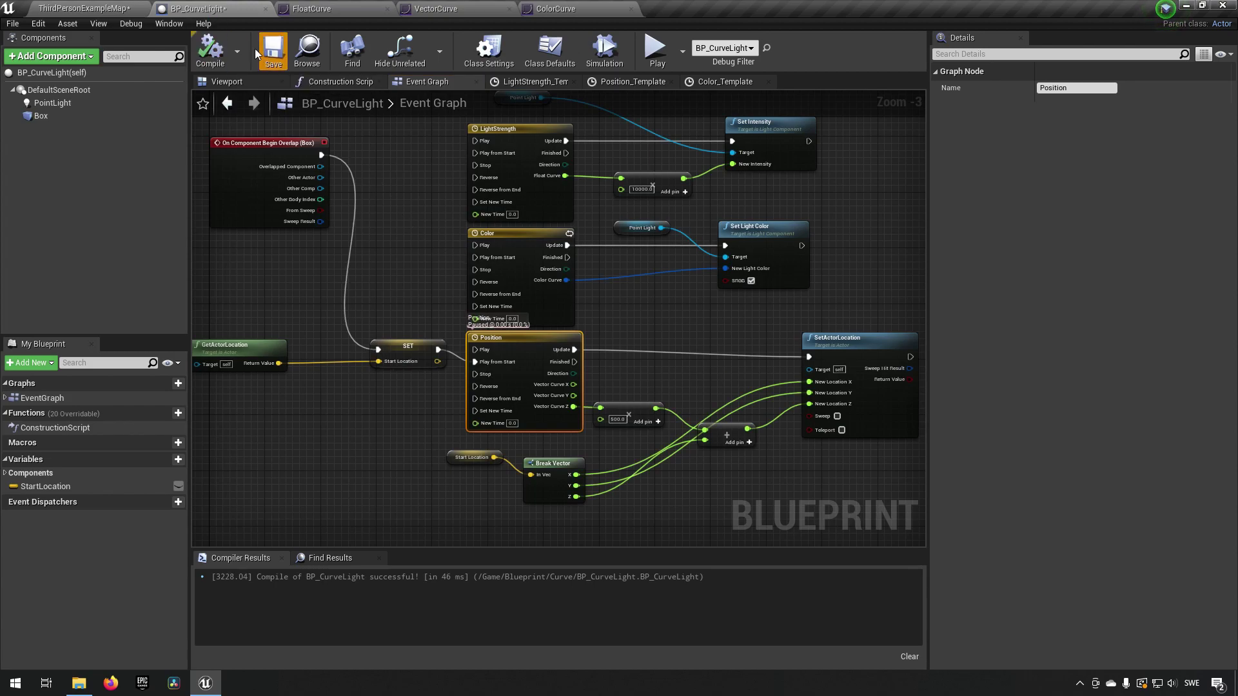
pyautogui.click(87, 8)
pyautogui.click(736, 48)
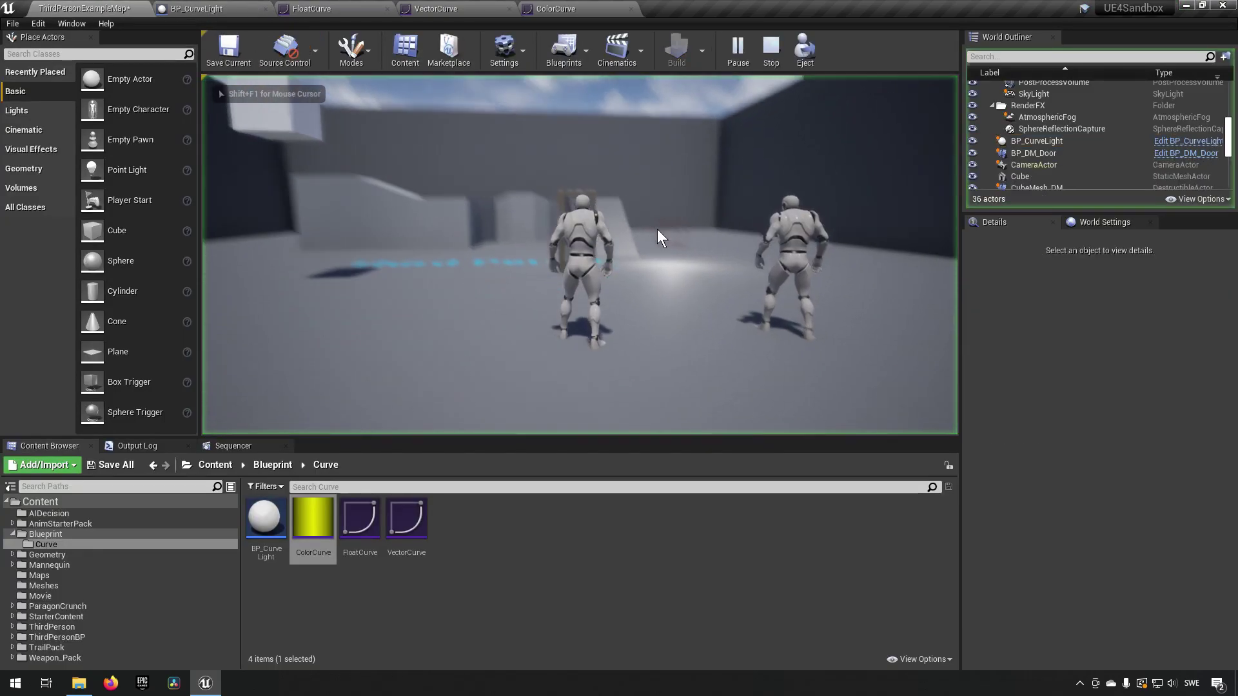
# Step: Run the character in and out of the light trigger in fullscreen (F11), stop, then restart play with Alt+P
pyautogui.press('w')
pyautogui.press('d')
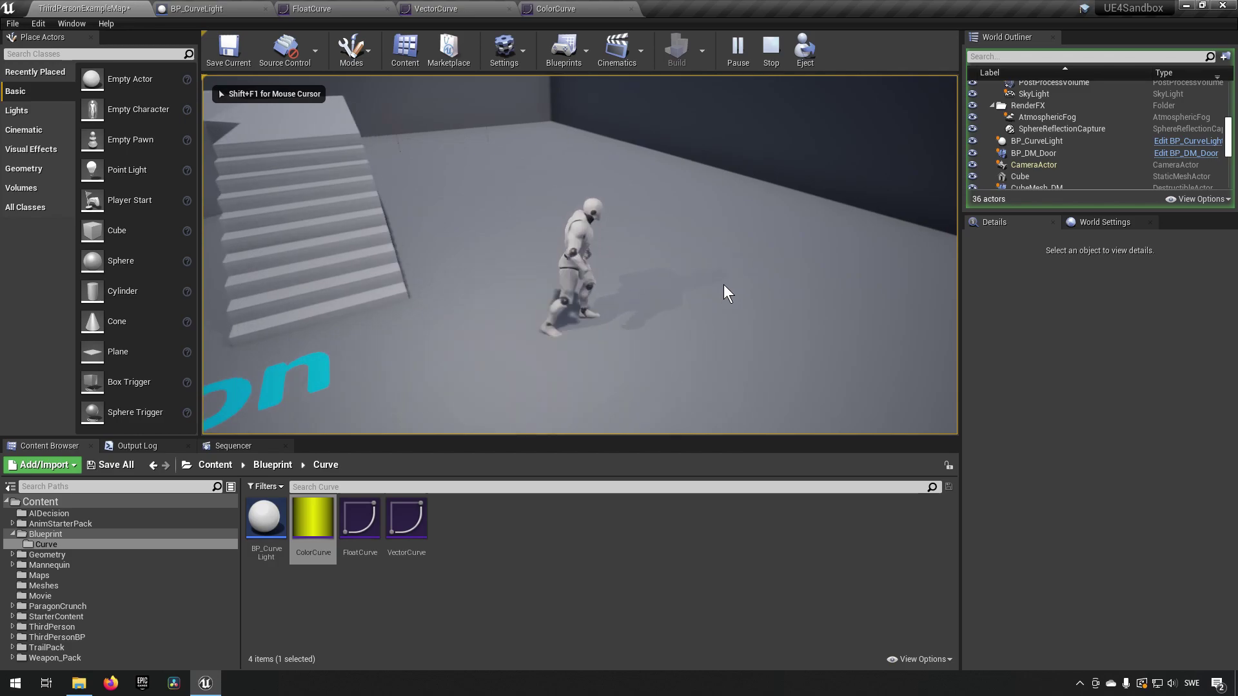
pyautogui.press('a')
pyautogui.press('s')
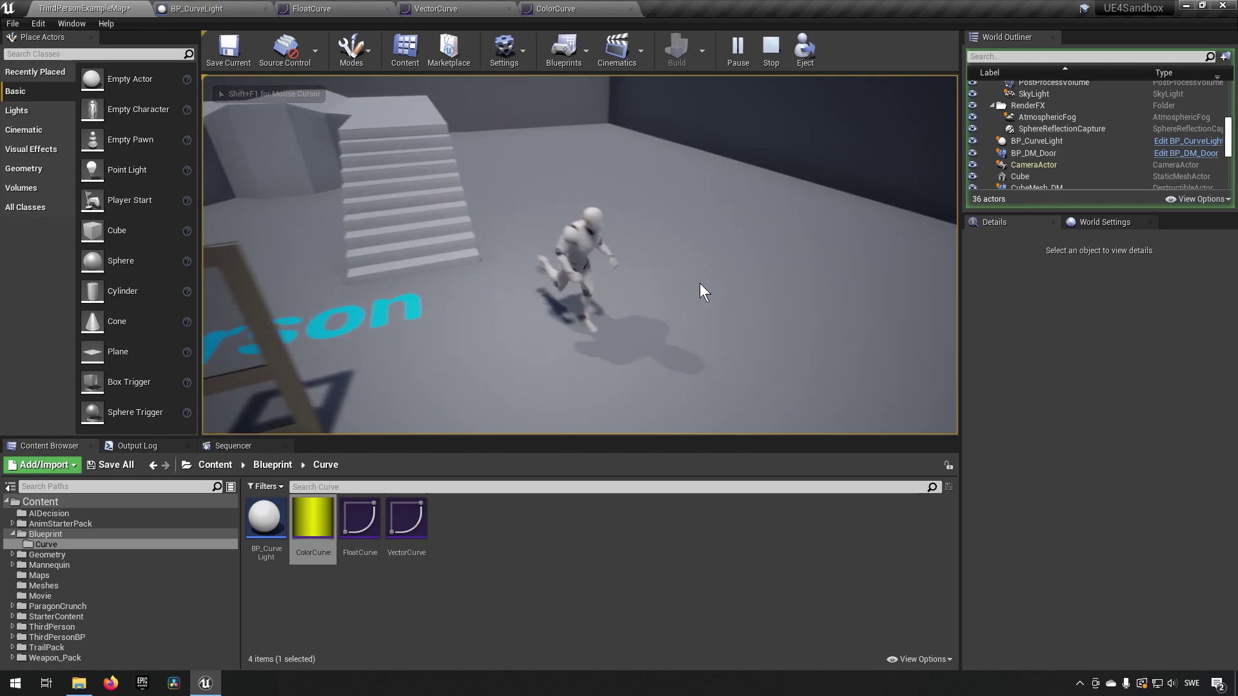
pyautogui.press('d')
pyautogui.press('F11')
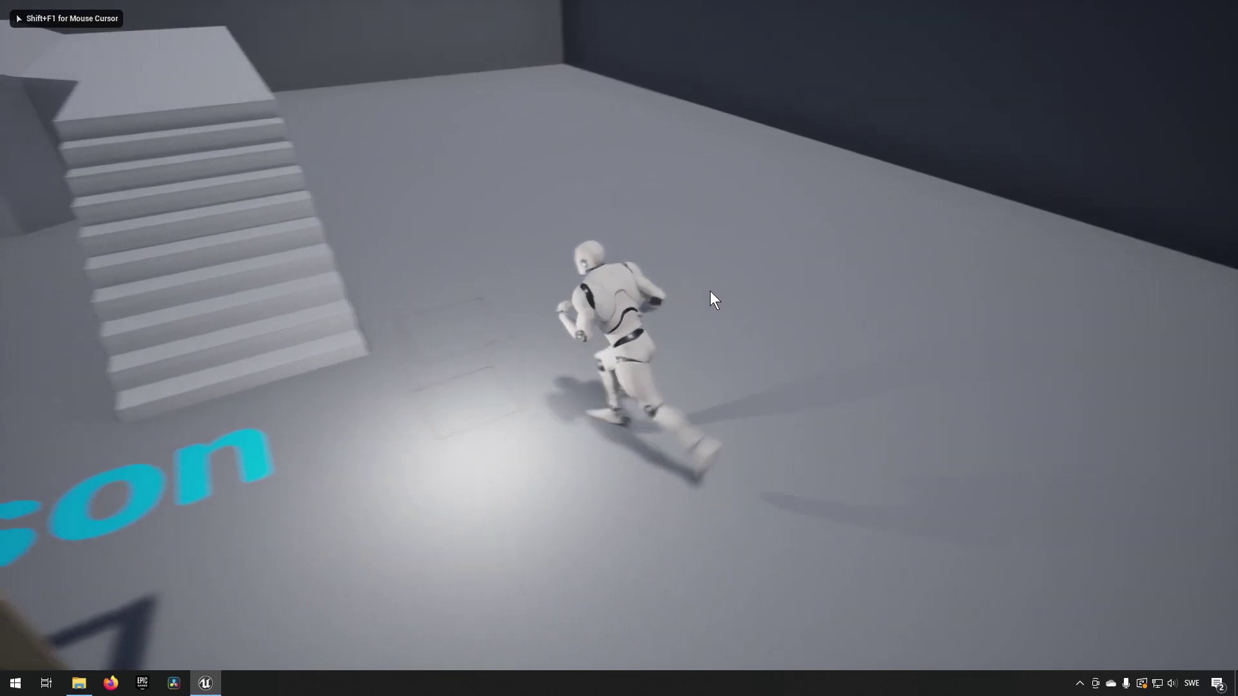
pyautogui.press('d')
pyautogui.press('a')
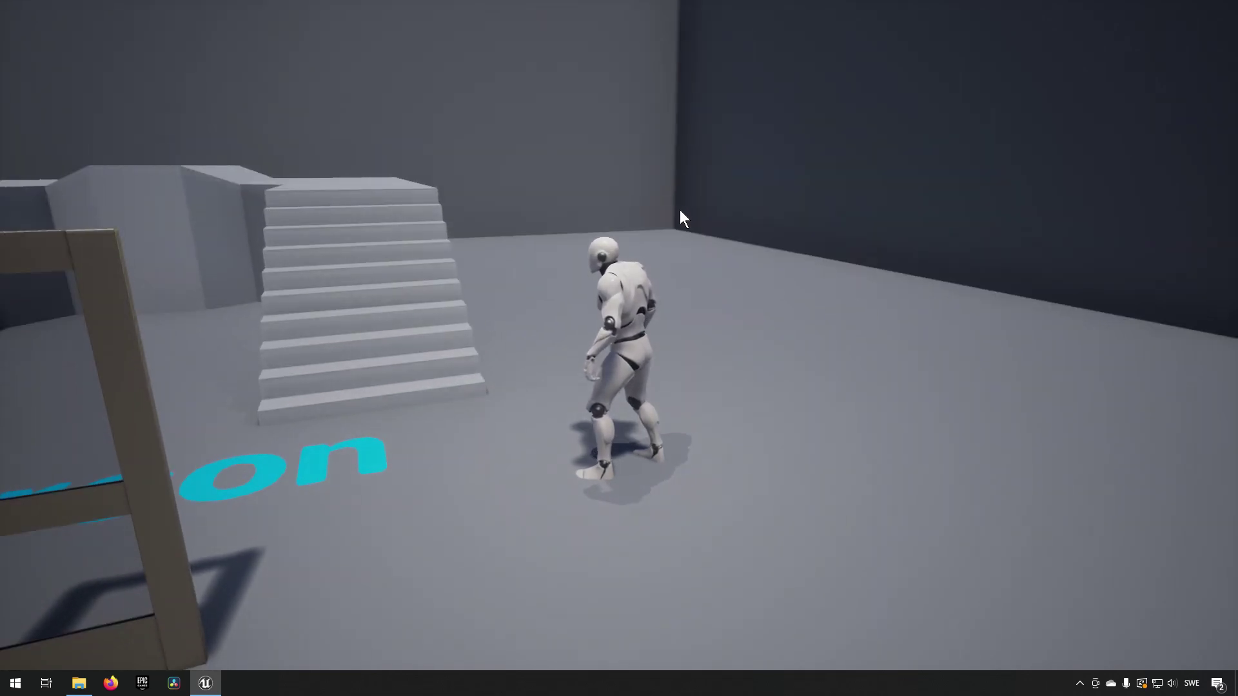
pyautogui.press('Escape')
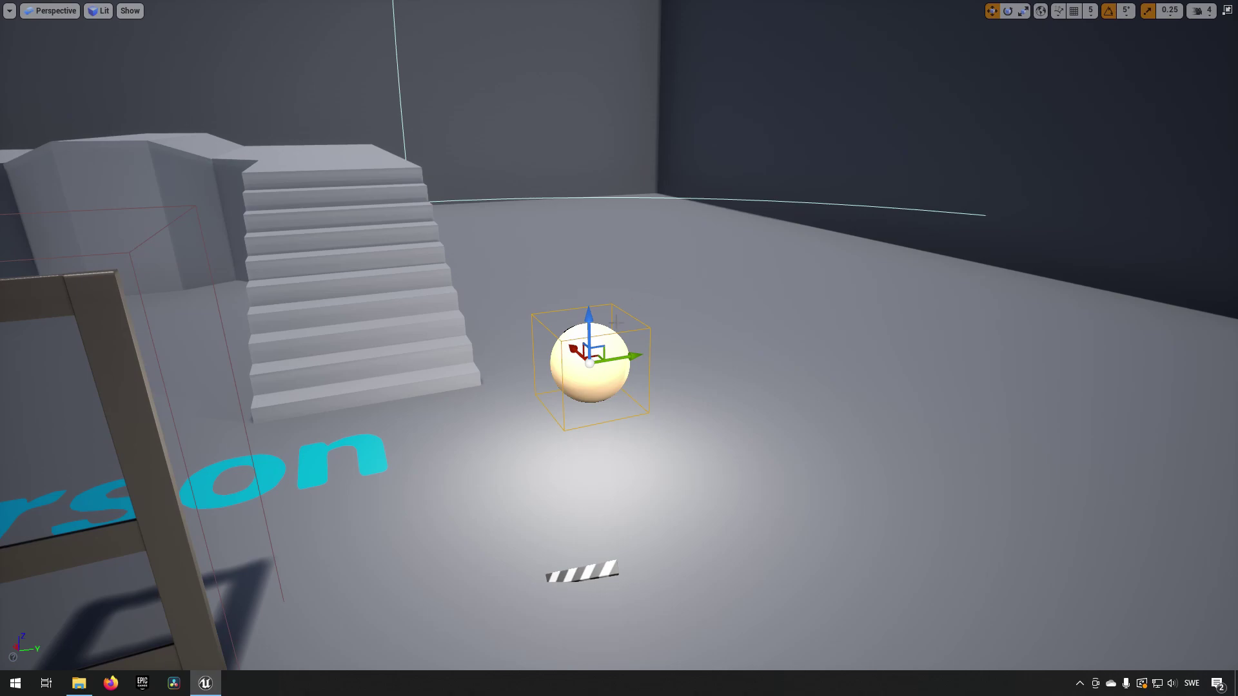
pyautogui.hotkey('alt', 'p')
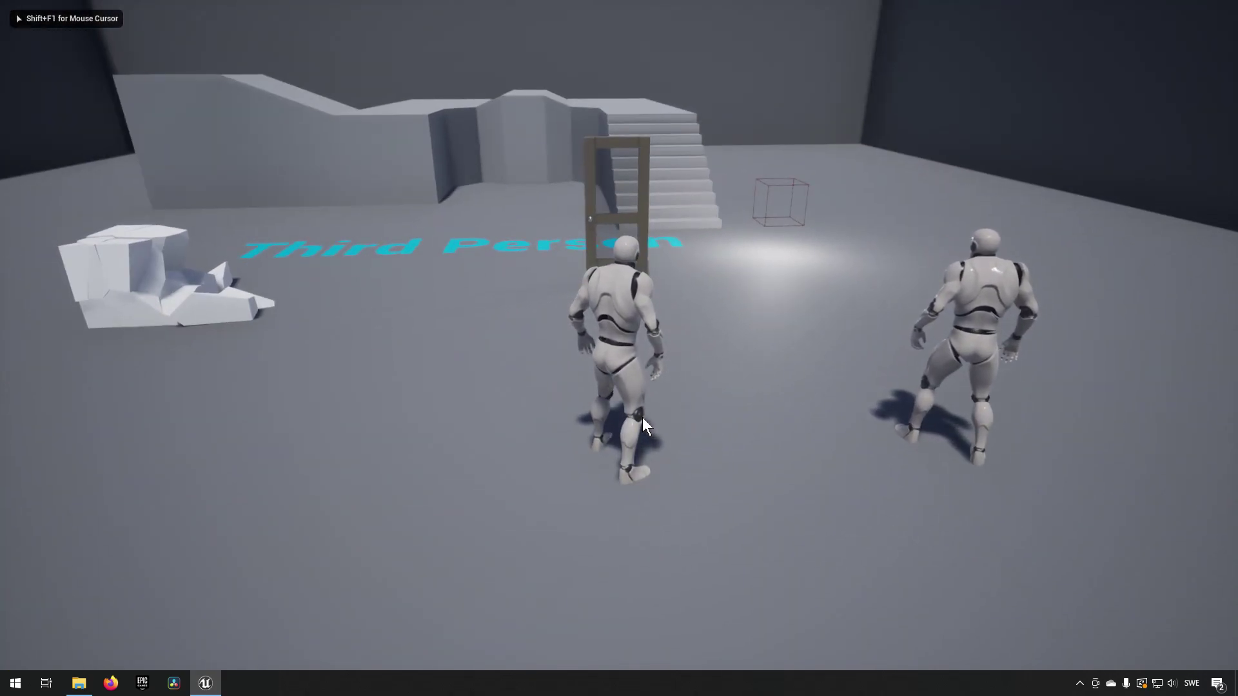
pyautogui.press('w')
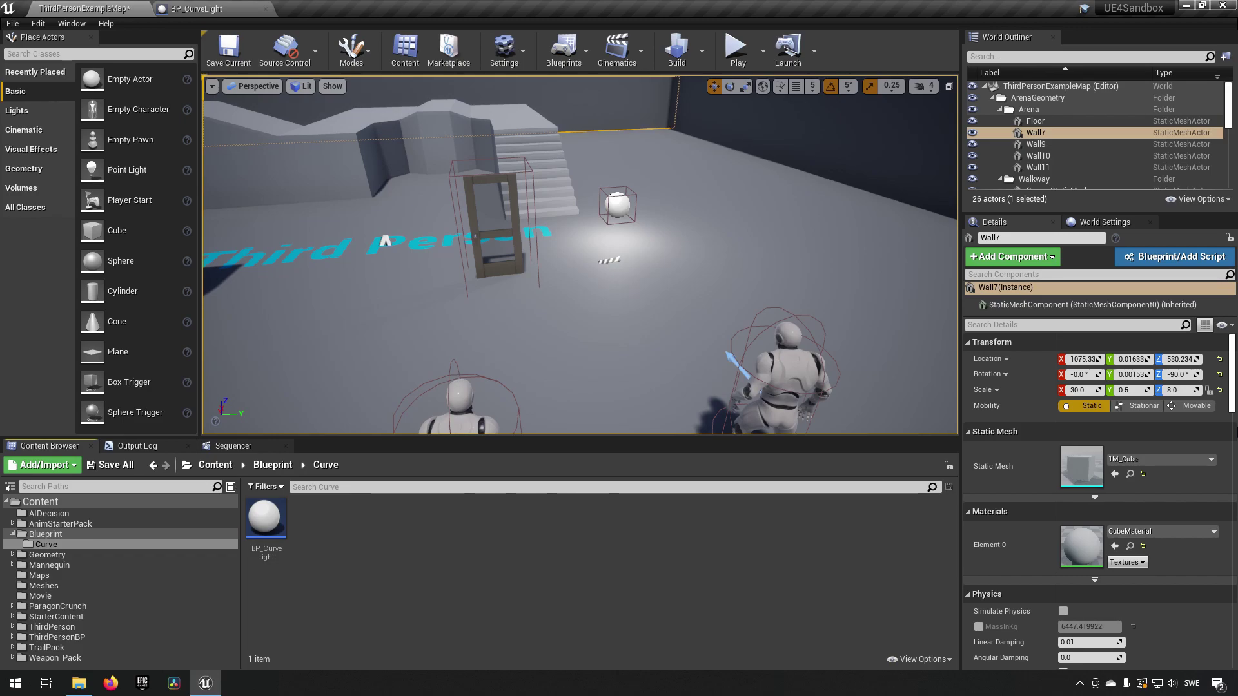
pyautogui.click(206, 8)
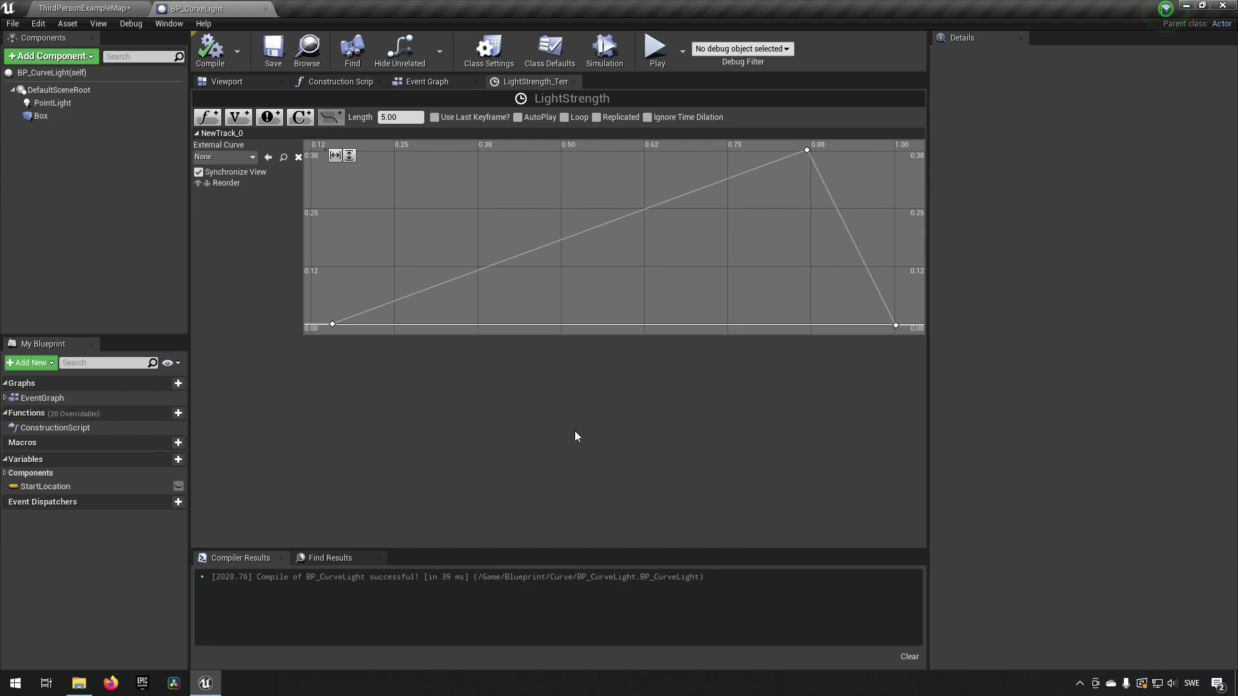
pyautogui.moveTo(338, 324)
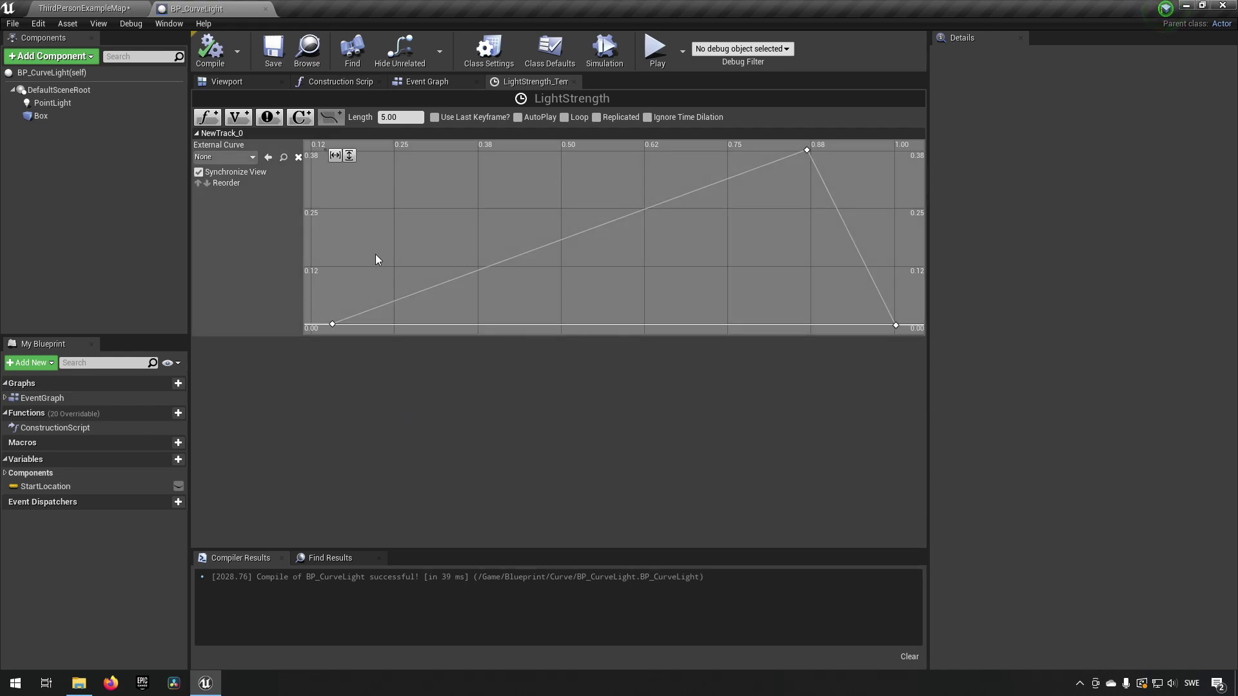
pyautogui.click(108, 6)
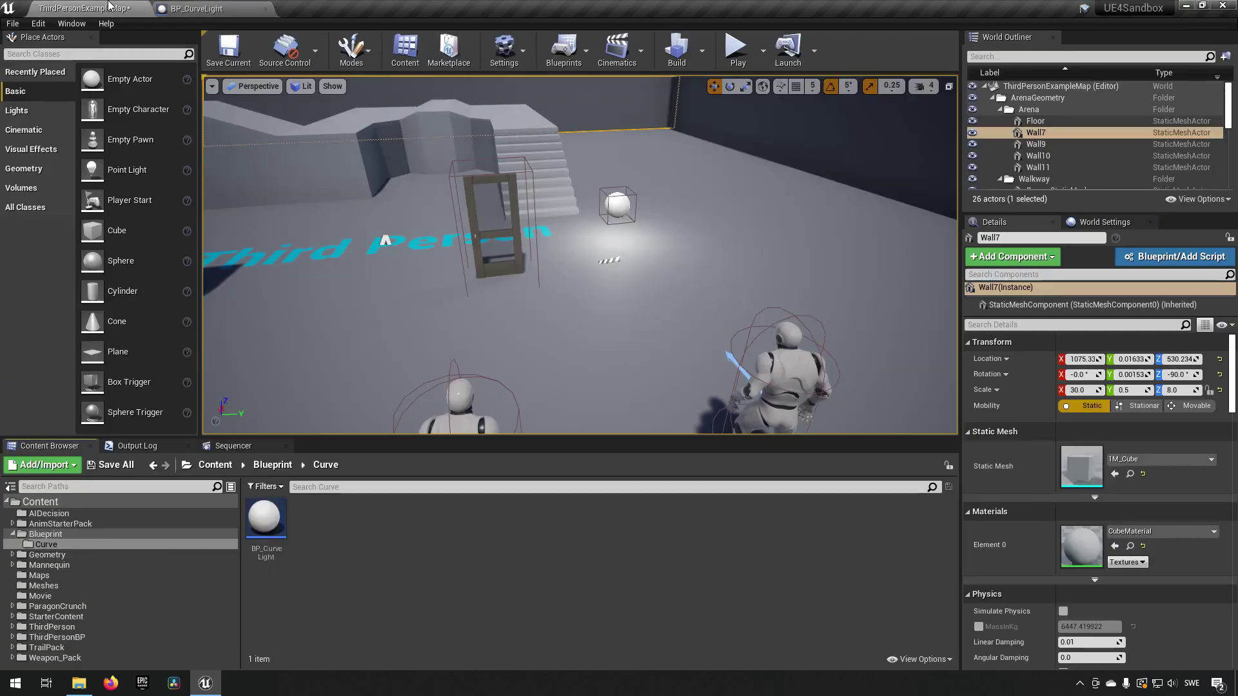
# Step: Create a CurveFloat asset named FloatCurve in the Curve folder
pyautogui.rightClick(397, 542)
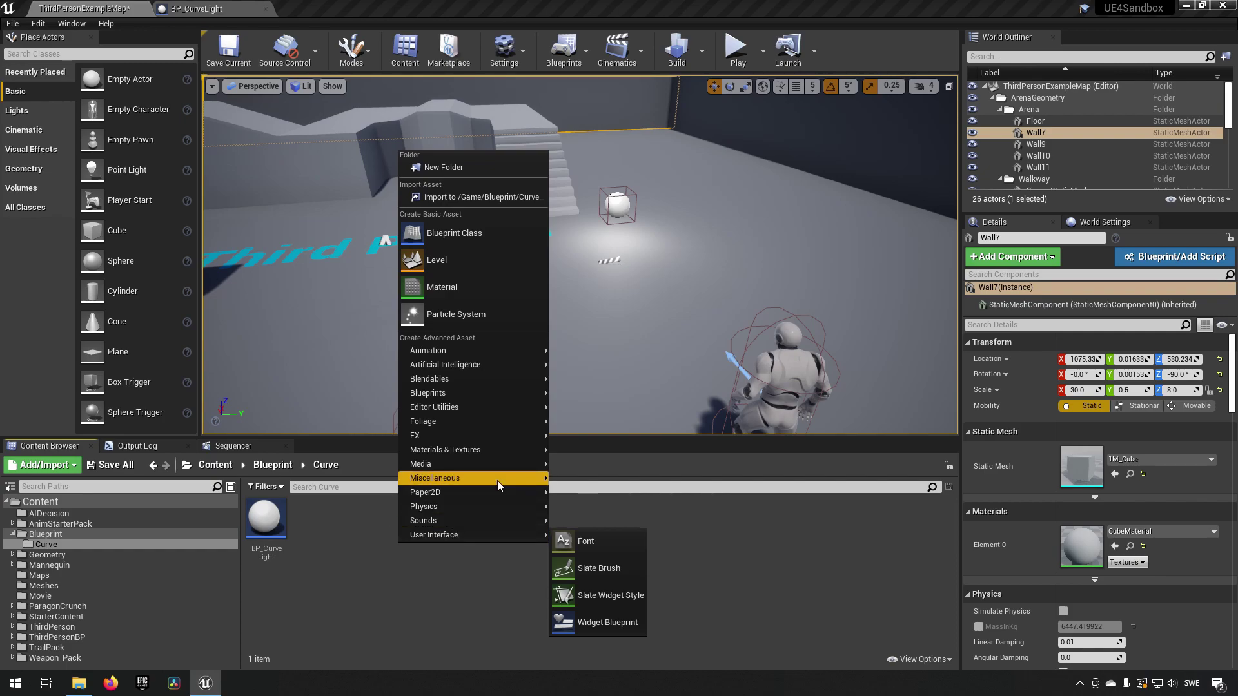
pyautogui.moveTo(497, 481)
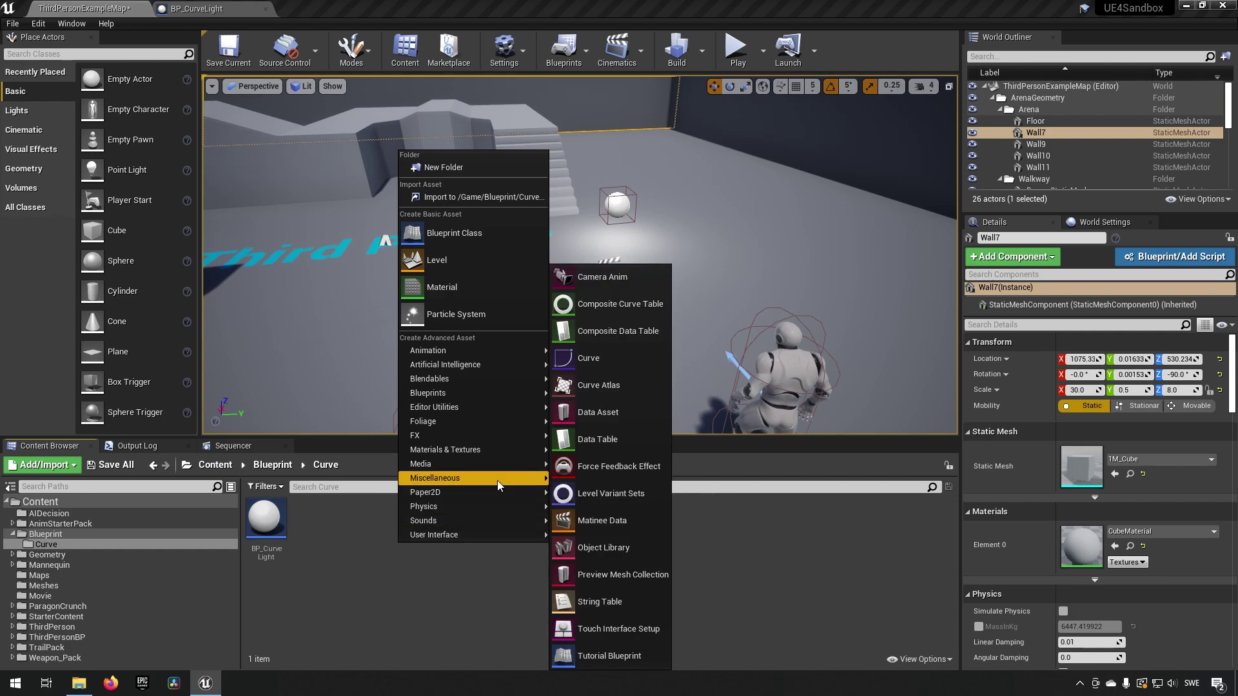
pyautogui.click(581, 360)
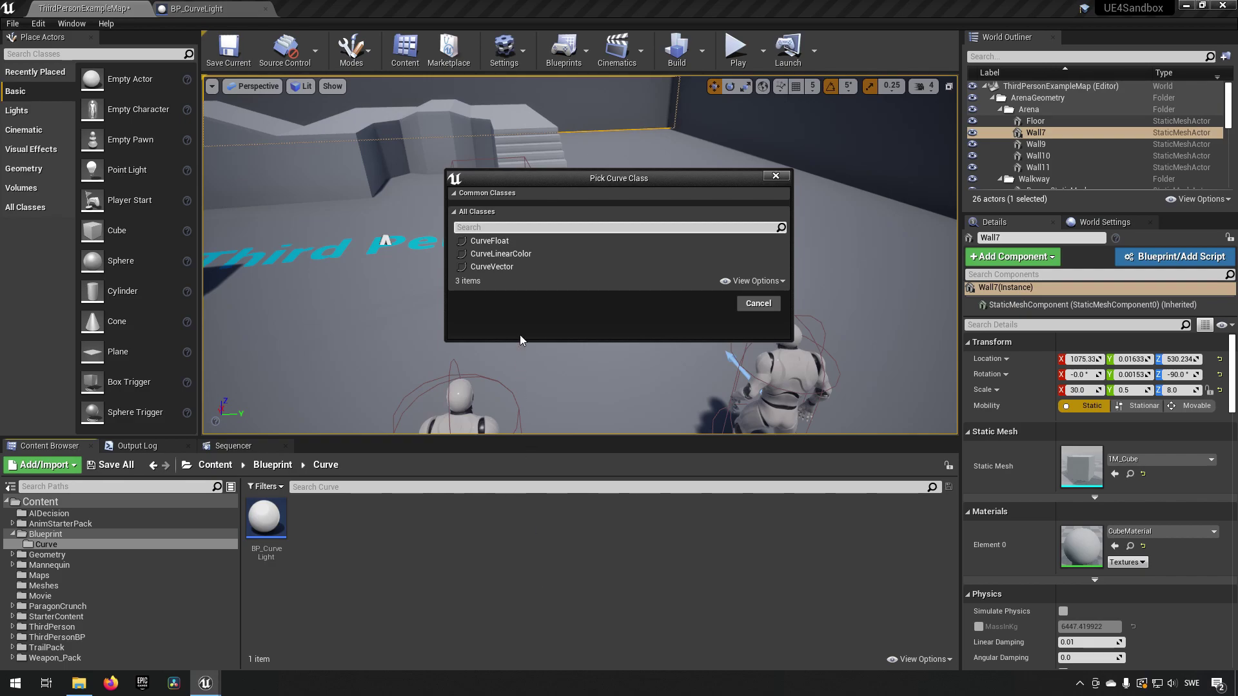
pyautogui.click(506, 241)
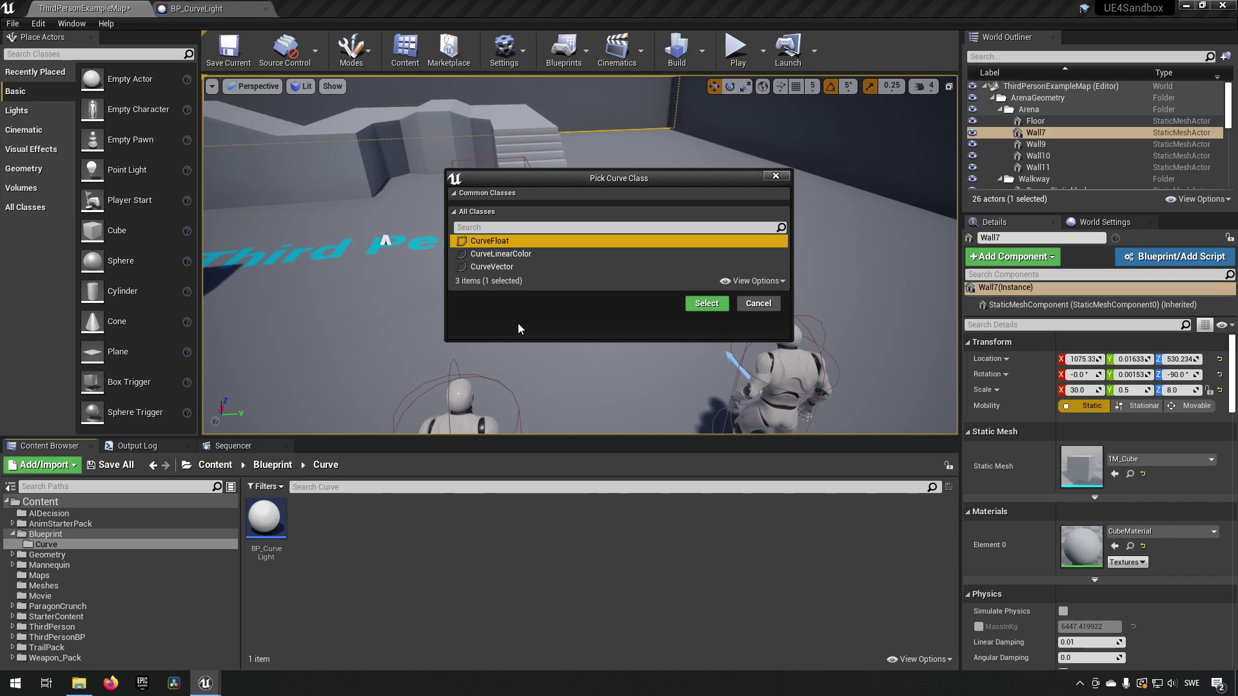
pyautogui.click(490, 265)
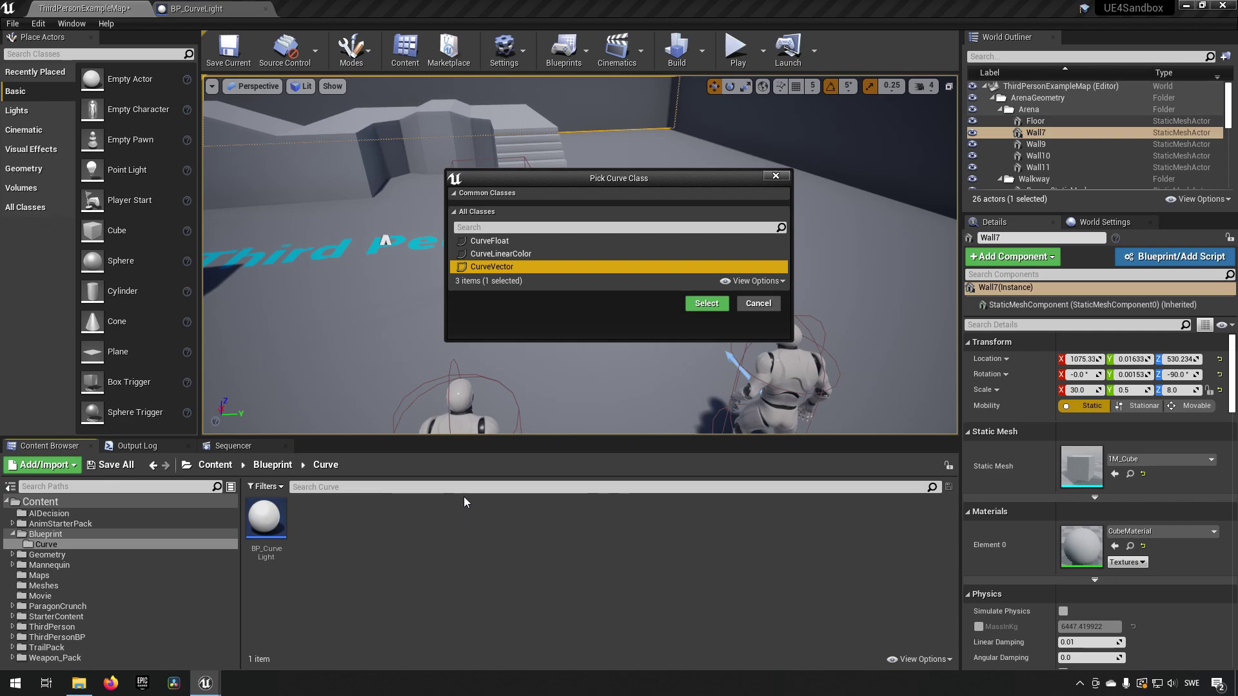
pyautogui.click(480, 254)
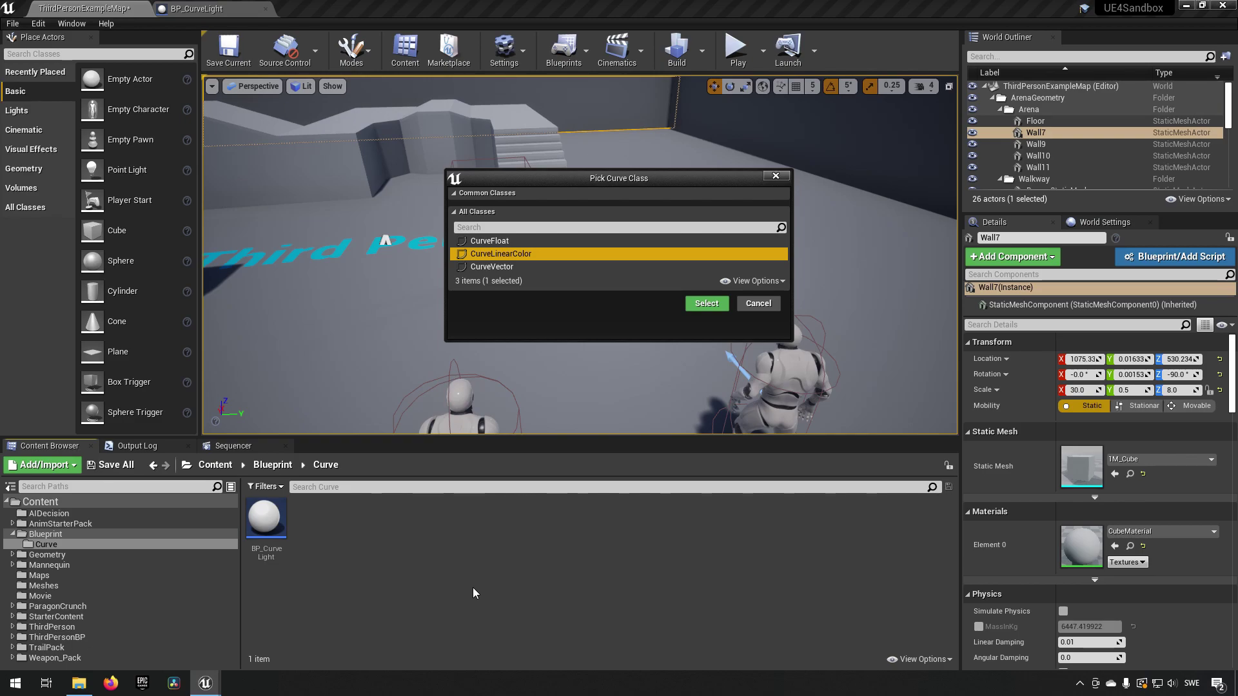
pyautogui.click(490, 242)
pyautogui.click(705, 303)
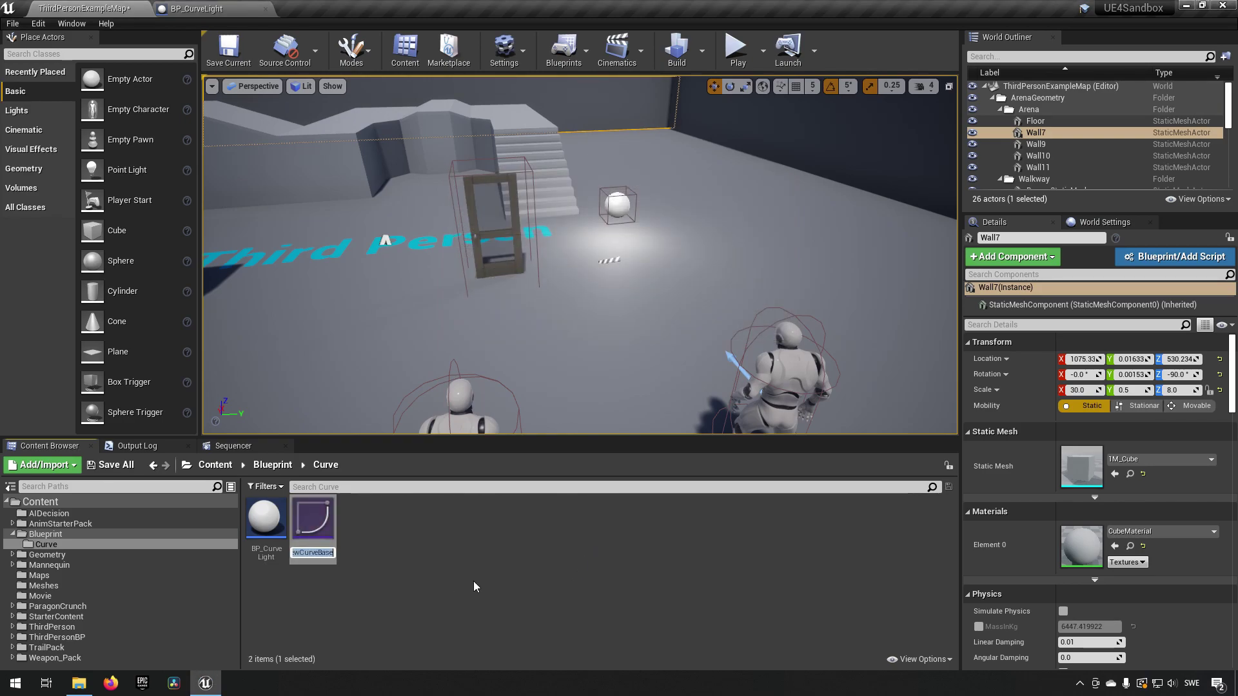
pyautogui.write('F')
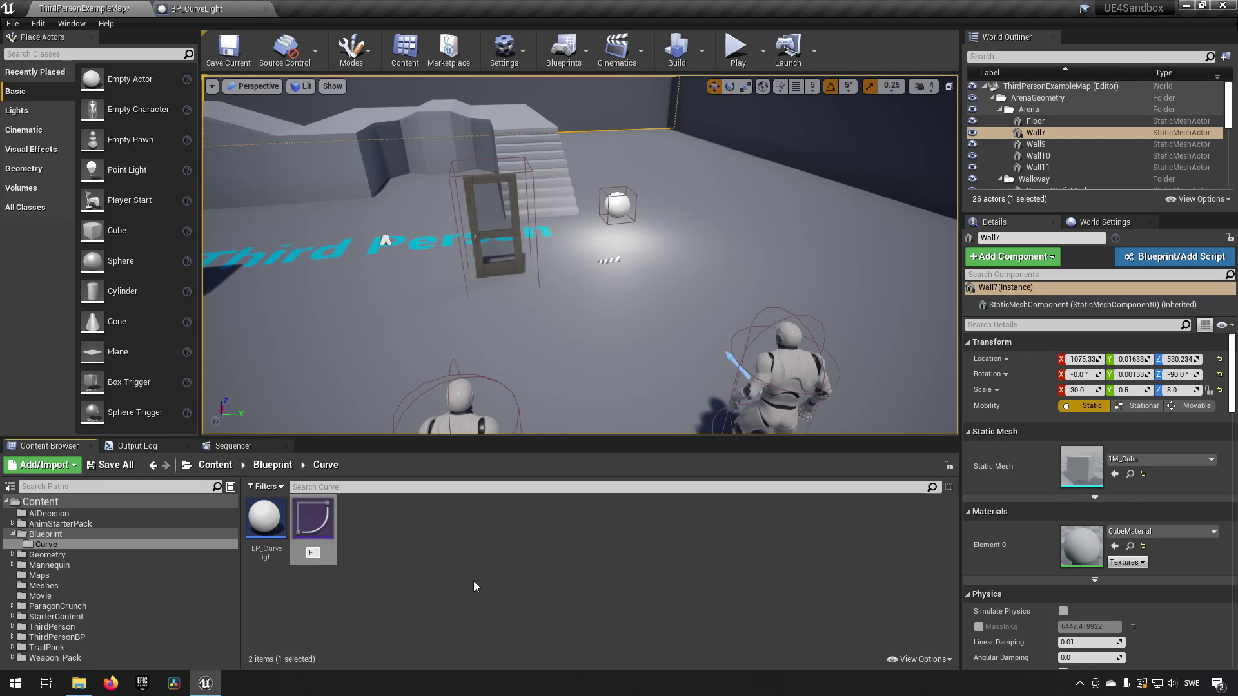
pyautogui.write('loatCurve')
pyautogui.press('Return')
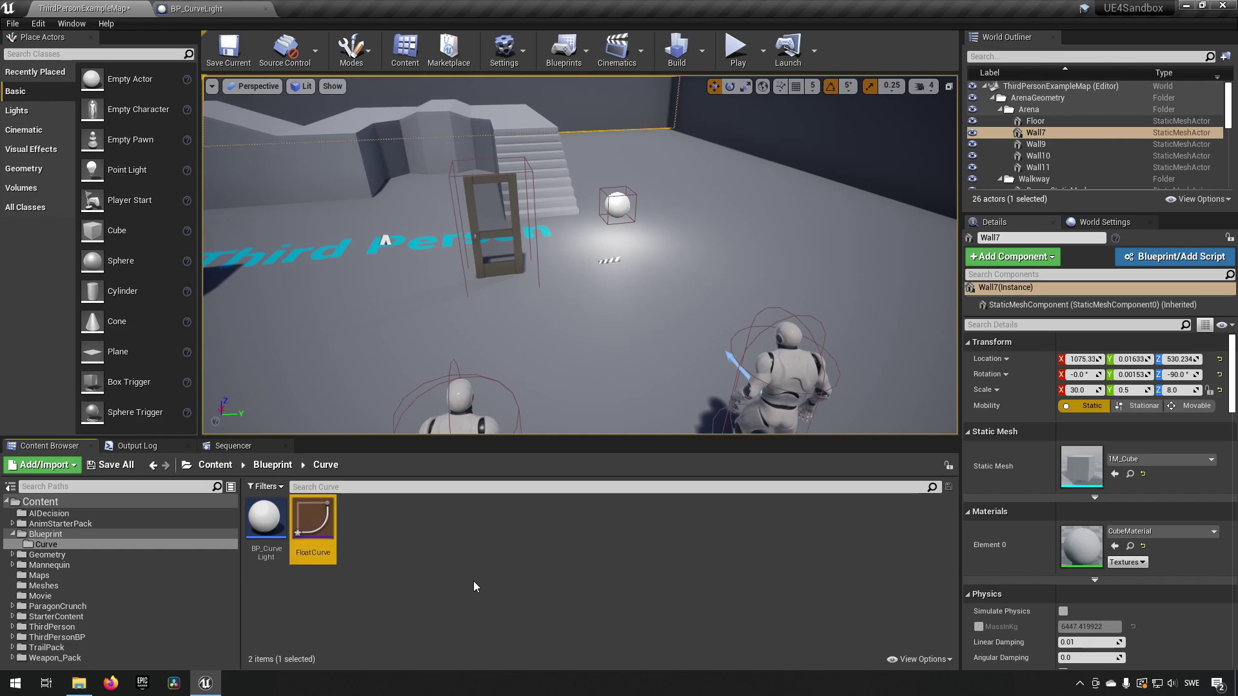
# Step: Create a CurveVector asset named VectorCurve
pyautogui.rightClick(405, 530)
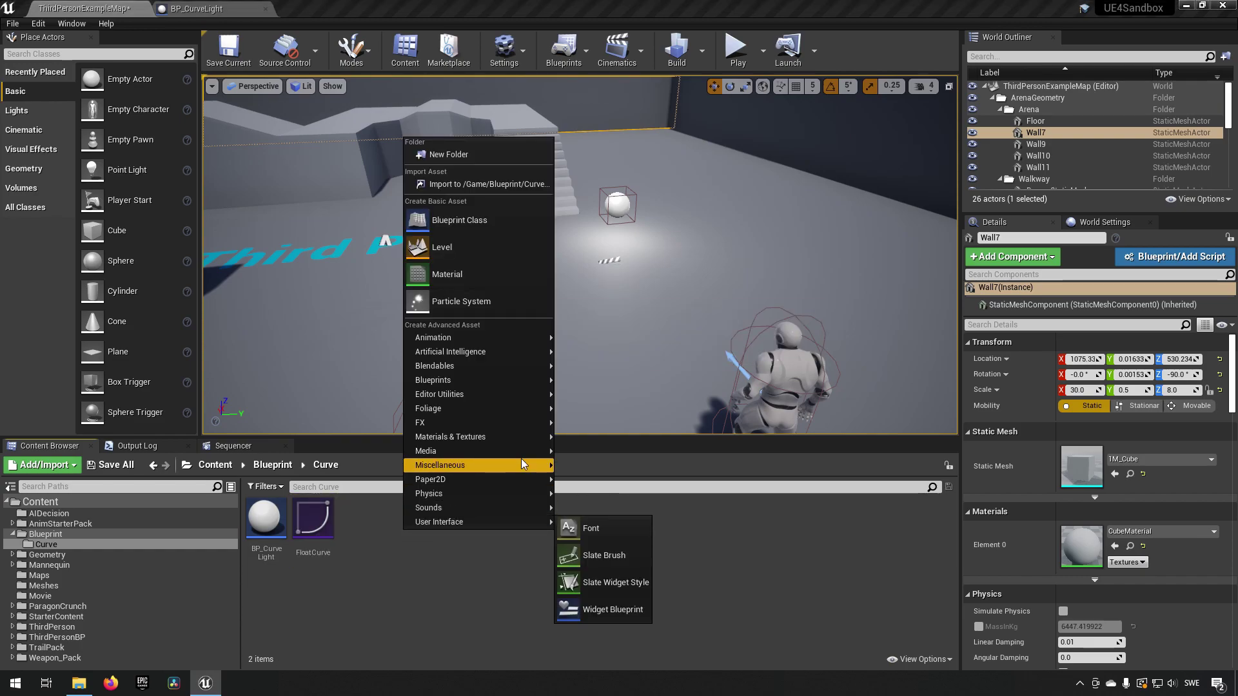
pyautogui.moveTo(515, 463)
pyautogui.click(609, 353)
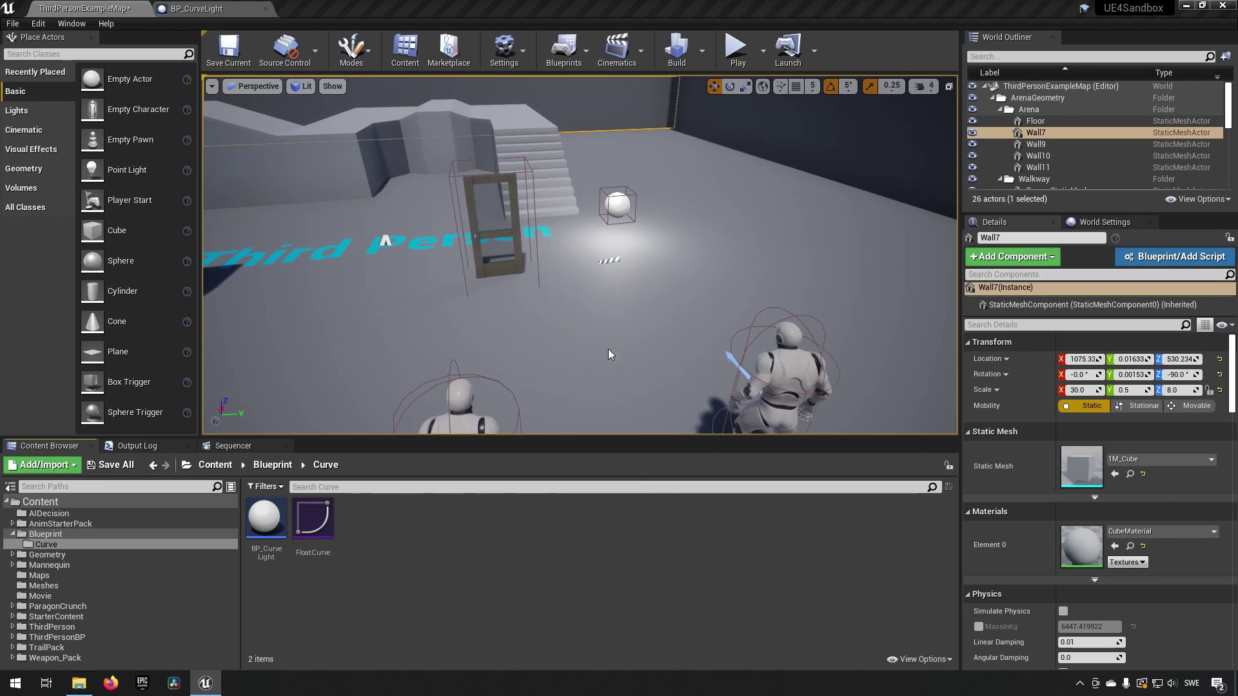
pyautogui.click(510, 267)
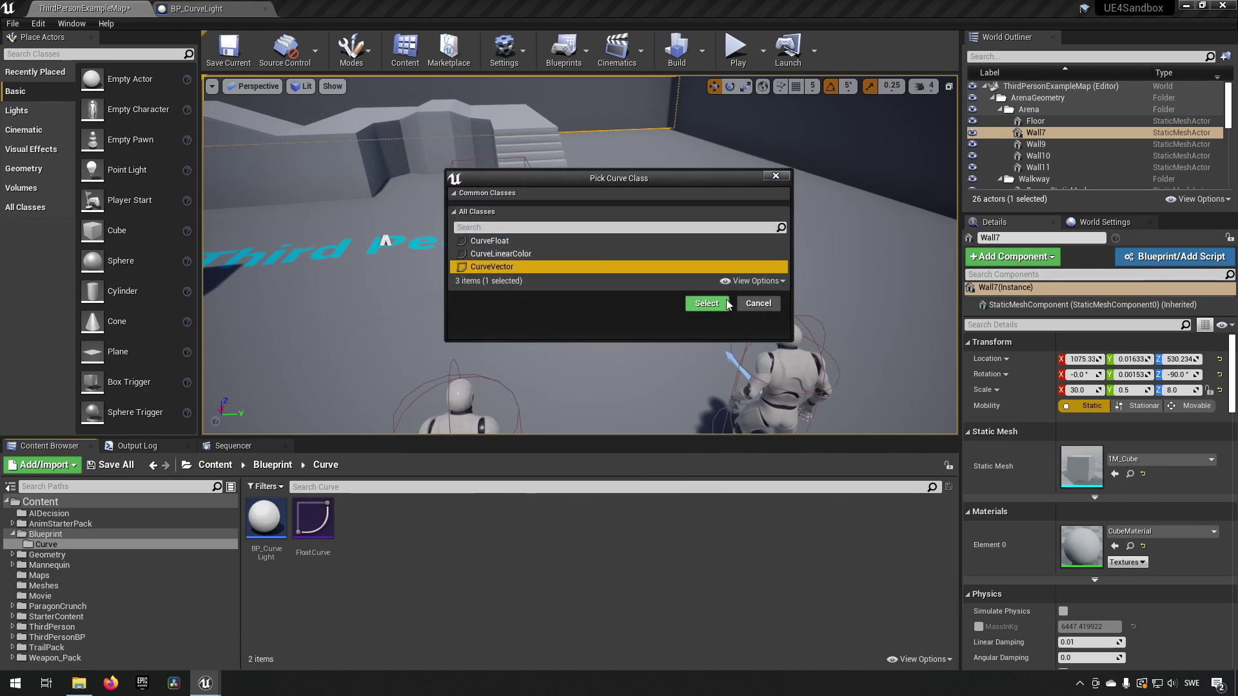
pyautogui.click(707, 381)
pyautogui.write('VectorCurve')
pyautogui.press('Return')
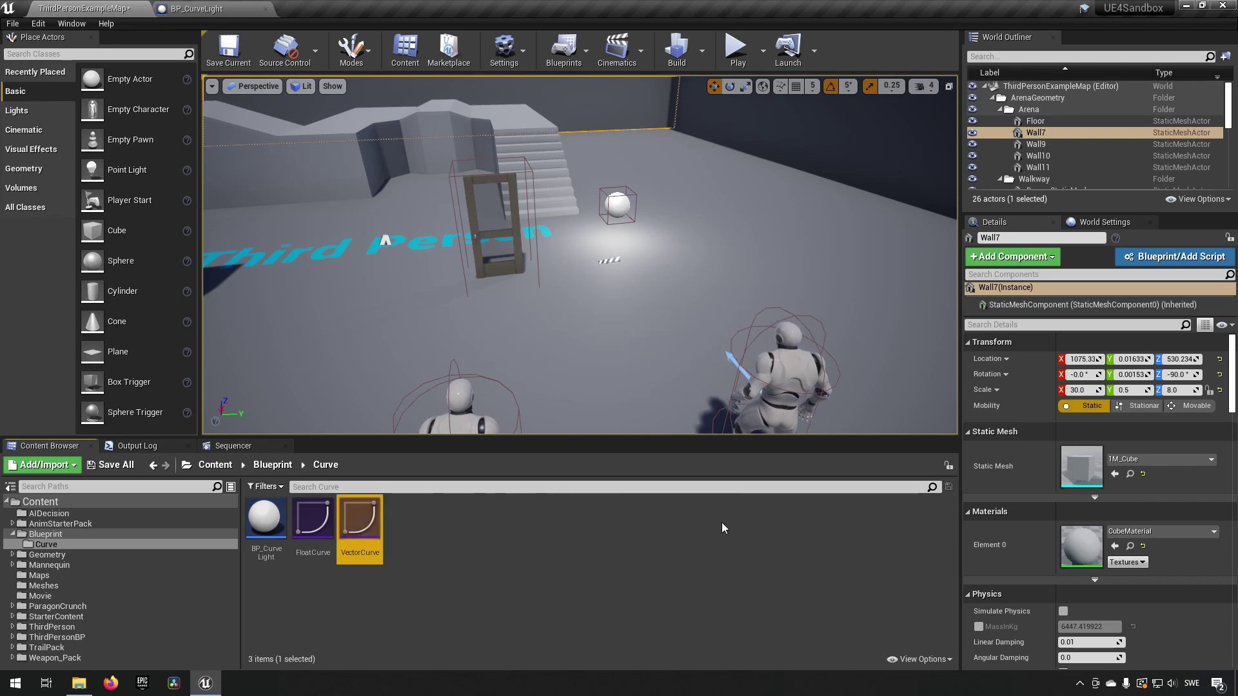
# Step: Create a CurveLinearColor asset named ColorCurve, then clear the selection
pyautogui.rightClick(467, 535)
pyautogui.moveTo(540, 469)
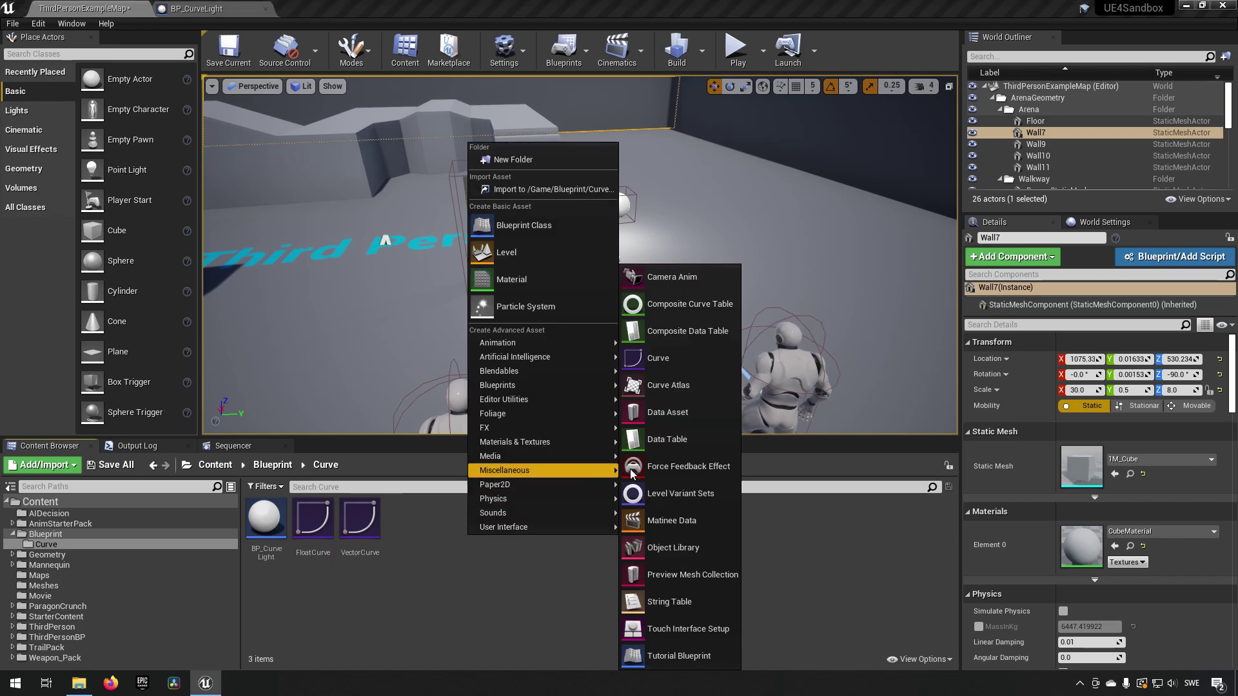
pyautogui.click(680, 356)
pyautogui.click(542, 253)
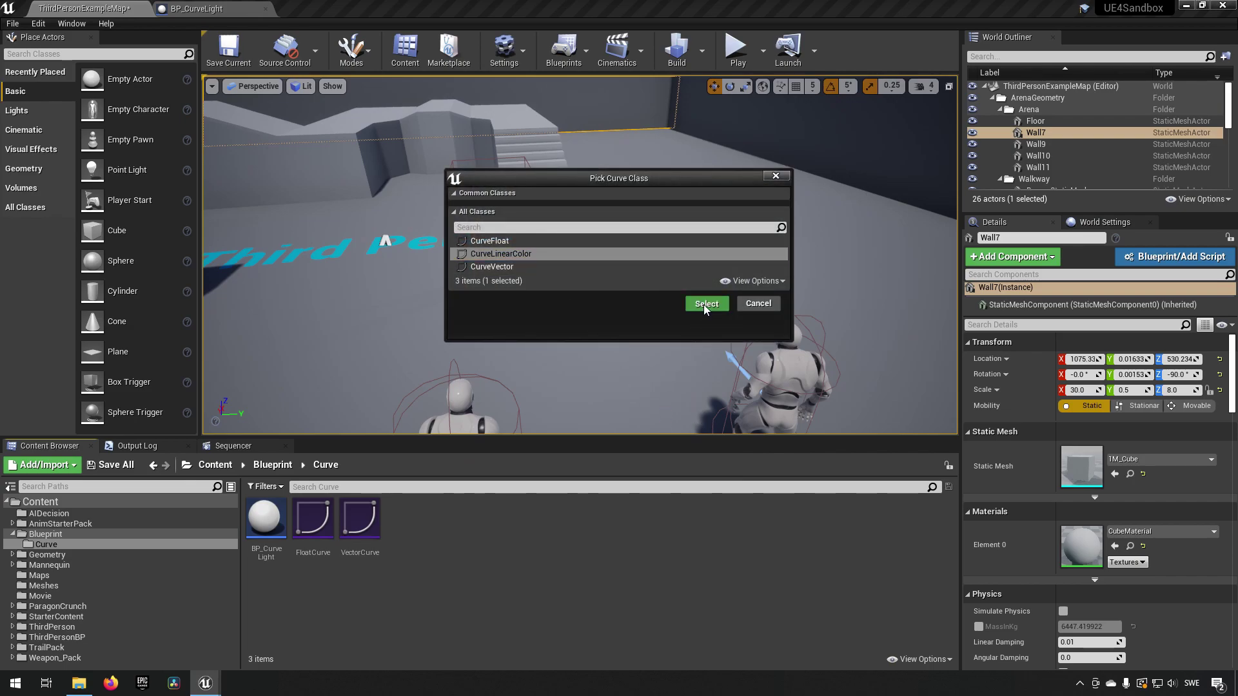
pyautogui.click(705, 304)
pyautogui.write('Col')
pyautogui.write('orCurve')
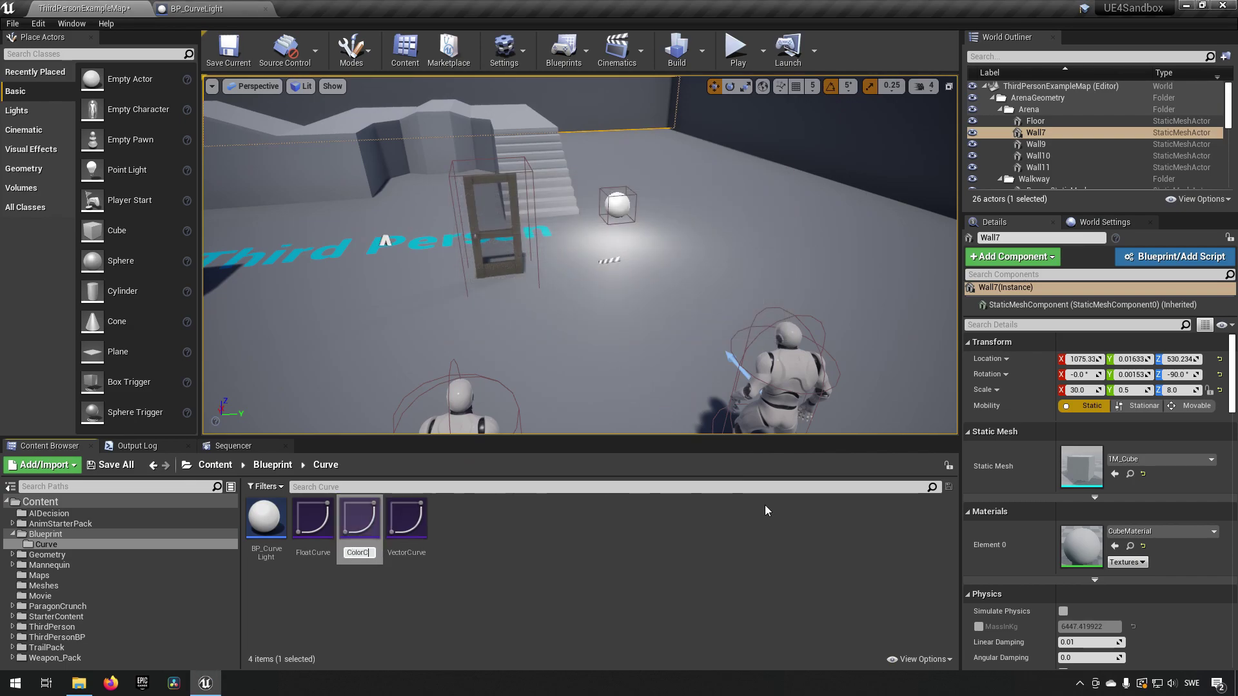
pyautogui.press('Return')
pyautogui.click(811, 538)
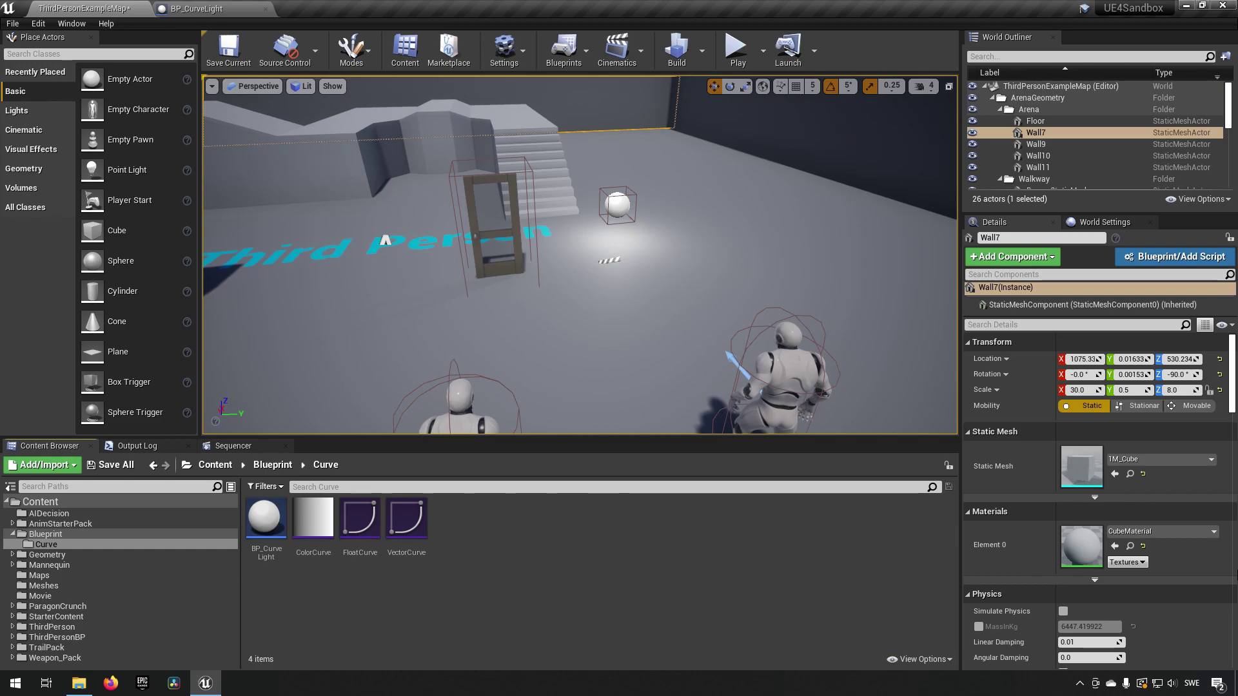
# Step: Open FloatCurve in the curve editor and pan and zoom to its flat line at 0
pyautogui.doubleClick(363, 525)
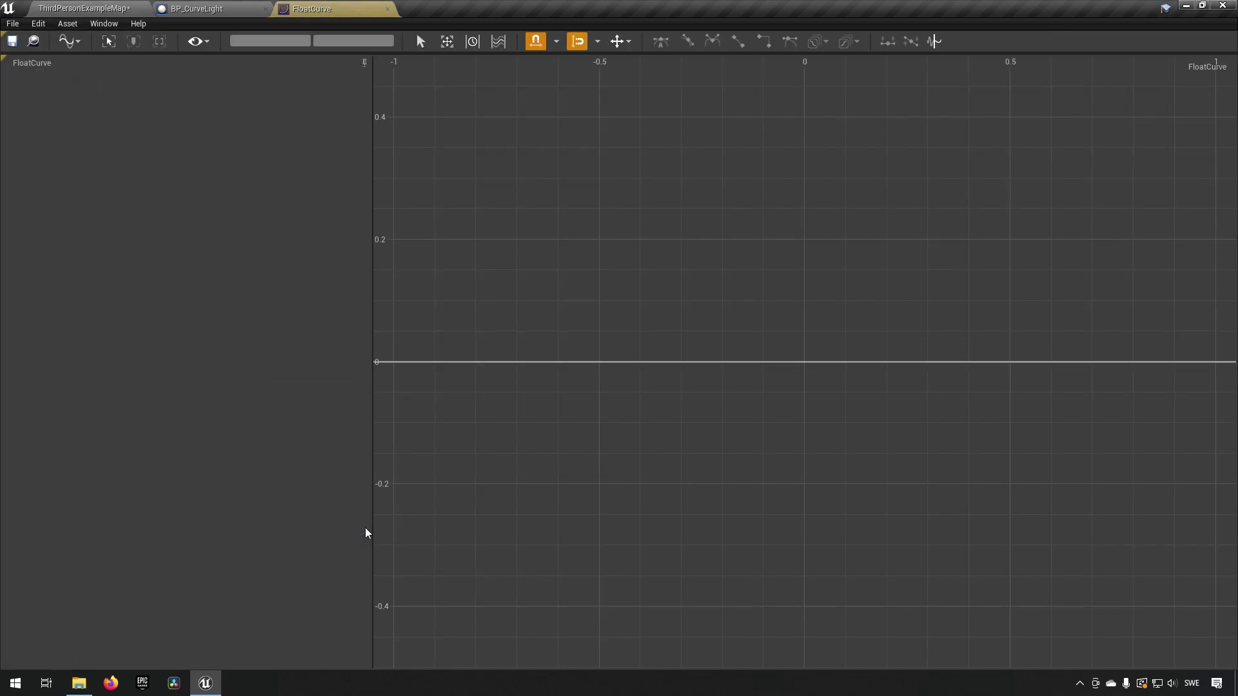
pyautogui.moveTo(670, 273); pyautogui.dragTo(745, 427, button='right')
pyautogui.scroll(-1, 760, 407)
pyautogui.scroll(-1, 760, 412)
pyautogui.moveTo(795, 340); pyautogui.dragTo(776, 358, button='right')
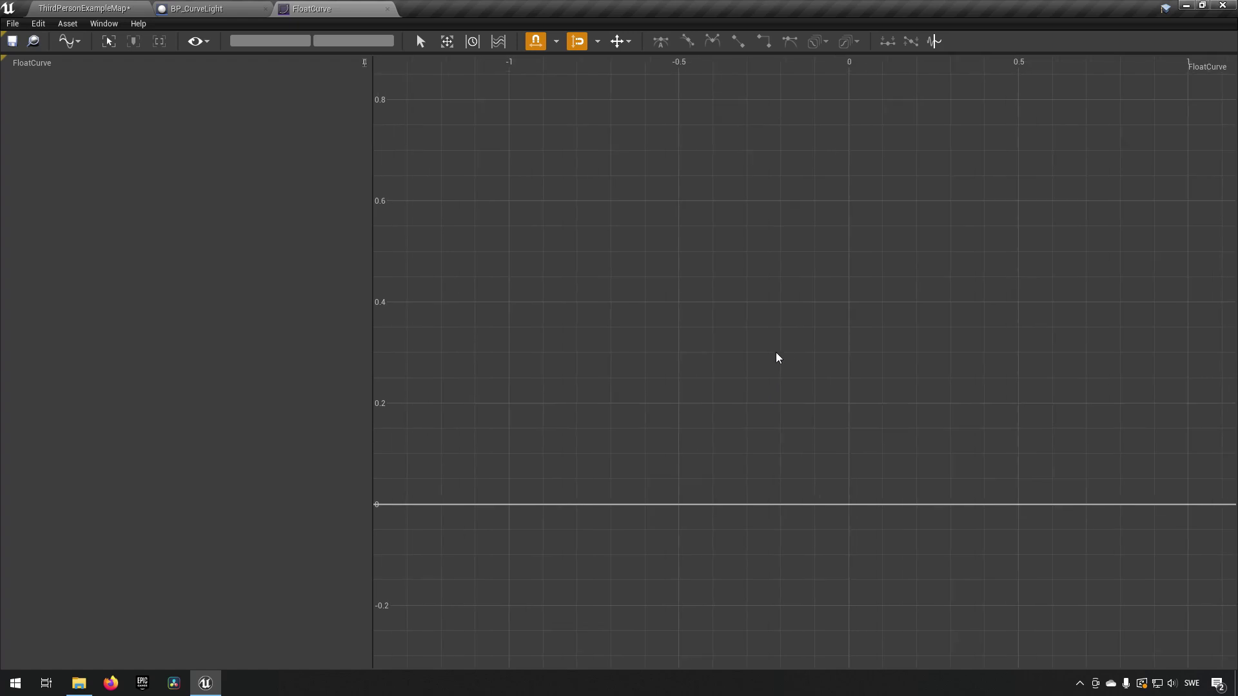
# Step: Compare against BP_CurveLight's timeline tab, then reposition the FloatCurve graph view
pyautogui.click(263, 9)
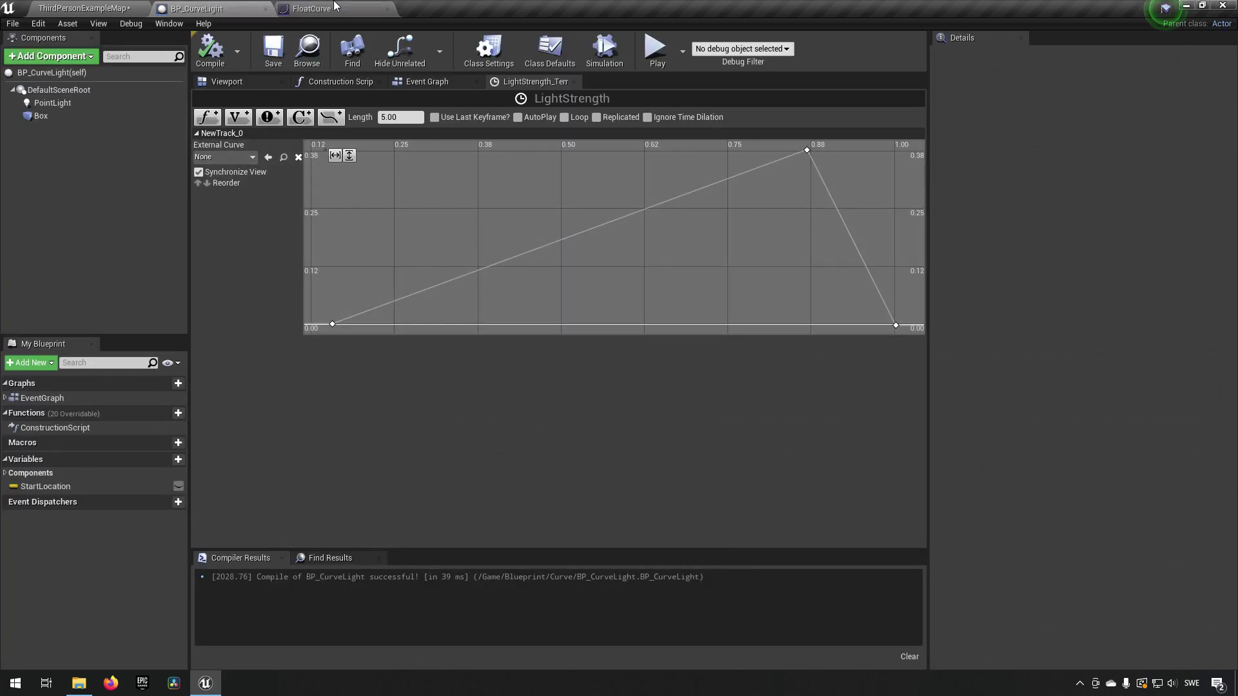
pyautogui.click(334, 7)
pyautogui.moveTo(804, 342); pyautogui.dragTo(723, 271, button='right')
pyautogui.click(213, 8)
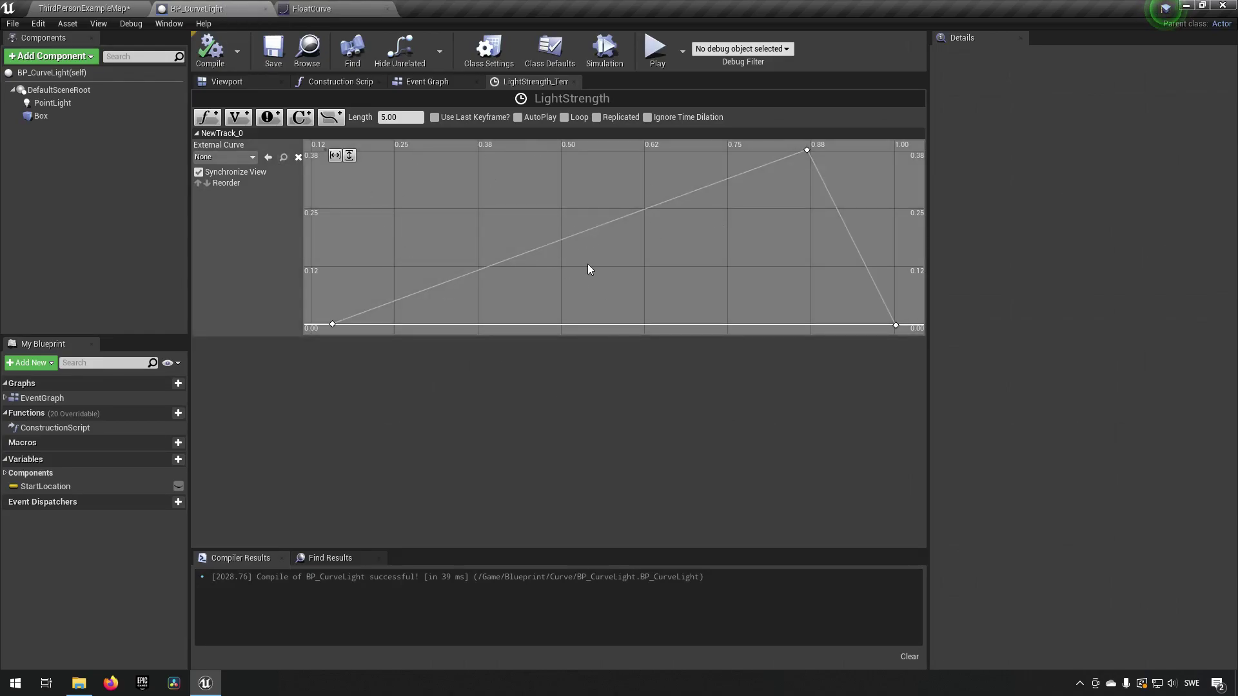
pyautogui.click(326, 8)
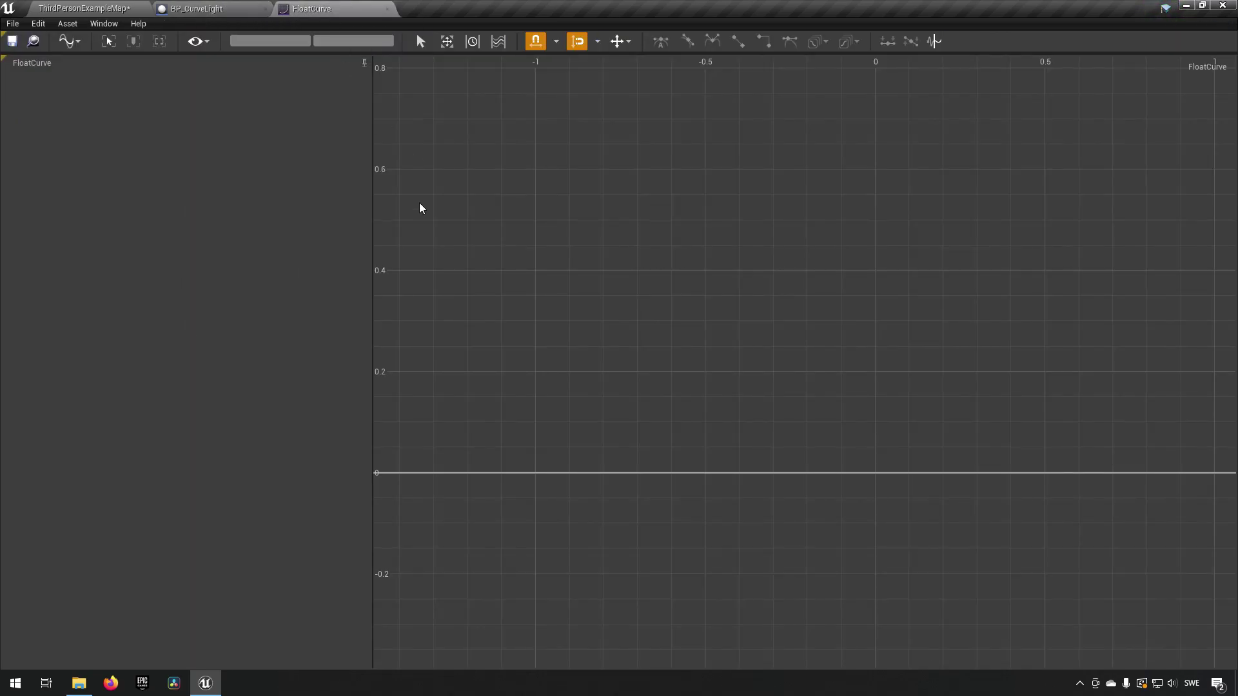
pyautogui.moveTo(628, 330); pyautogui.dragTo(727, 303, button='right')
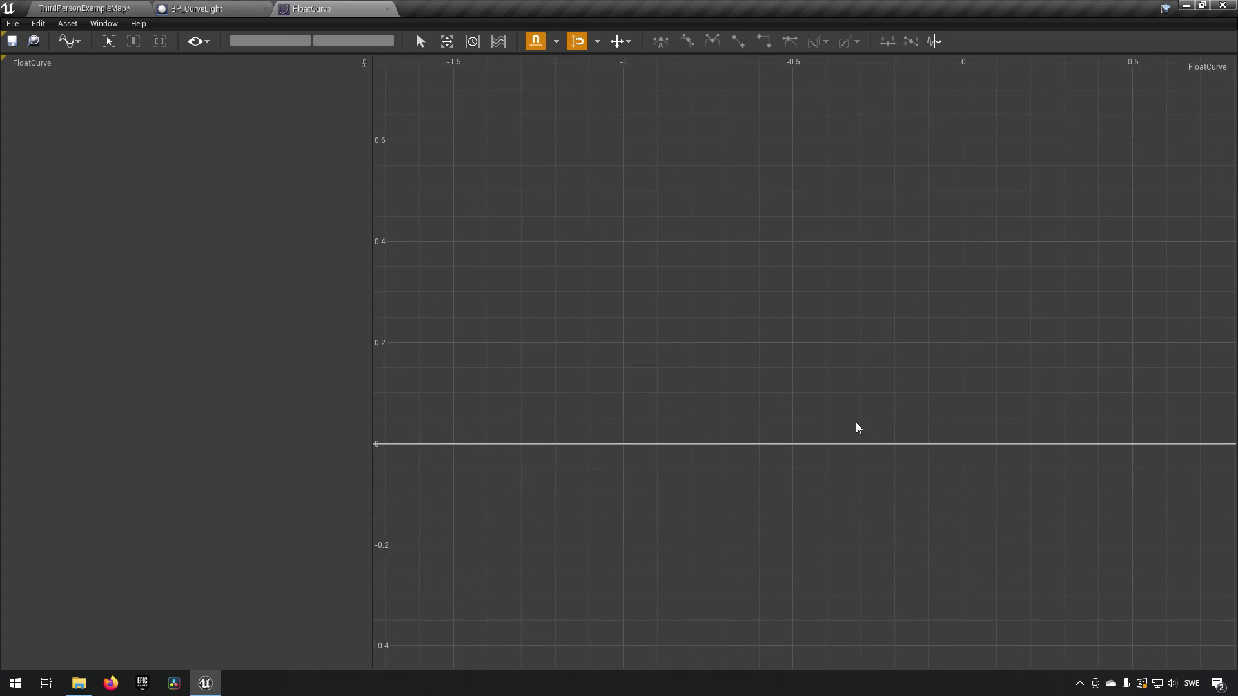
pyautogui.moveTo(845, 229); pyautogui.dragTo(731, 258, button='right')
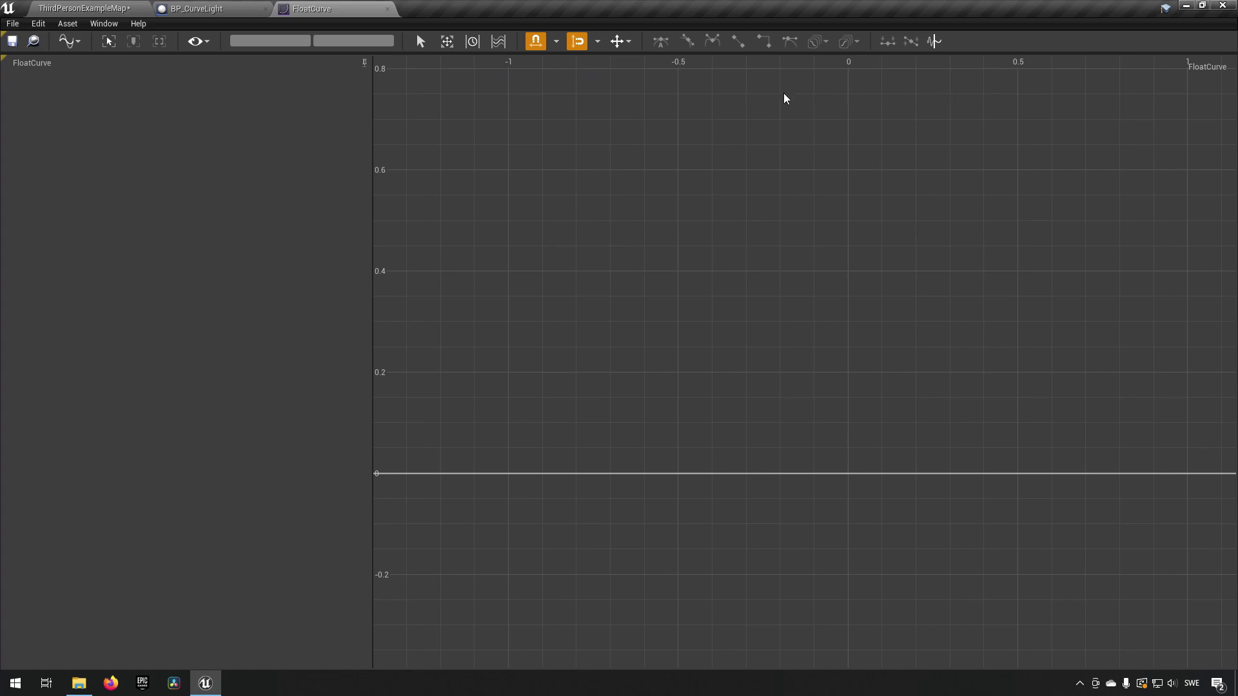
pyautogui.moveTo(798, 305); pyautogui.dragTo(669, 315, button='right')
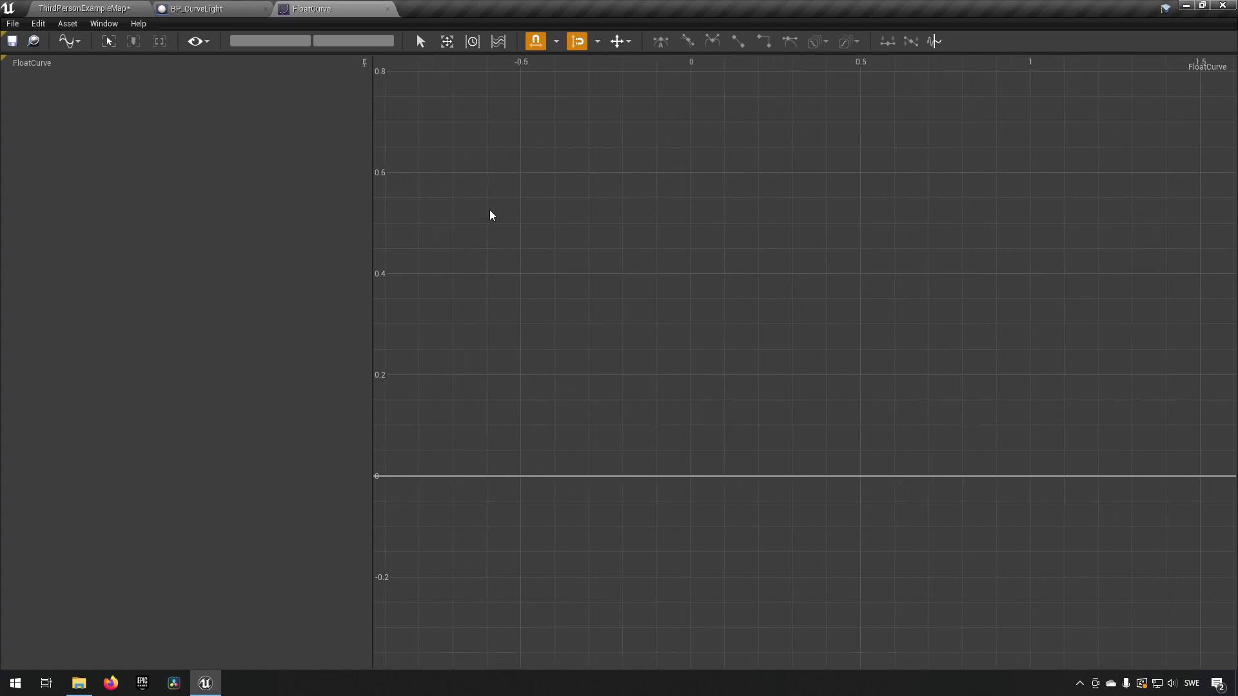
pyautogui.moveTo(627, 370); pyautogui.dragTo(610, 329, button='right')
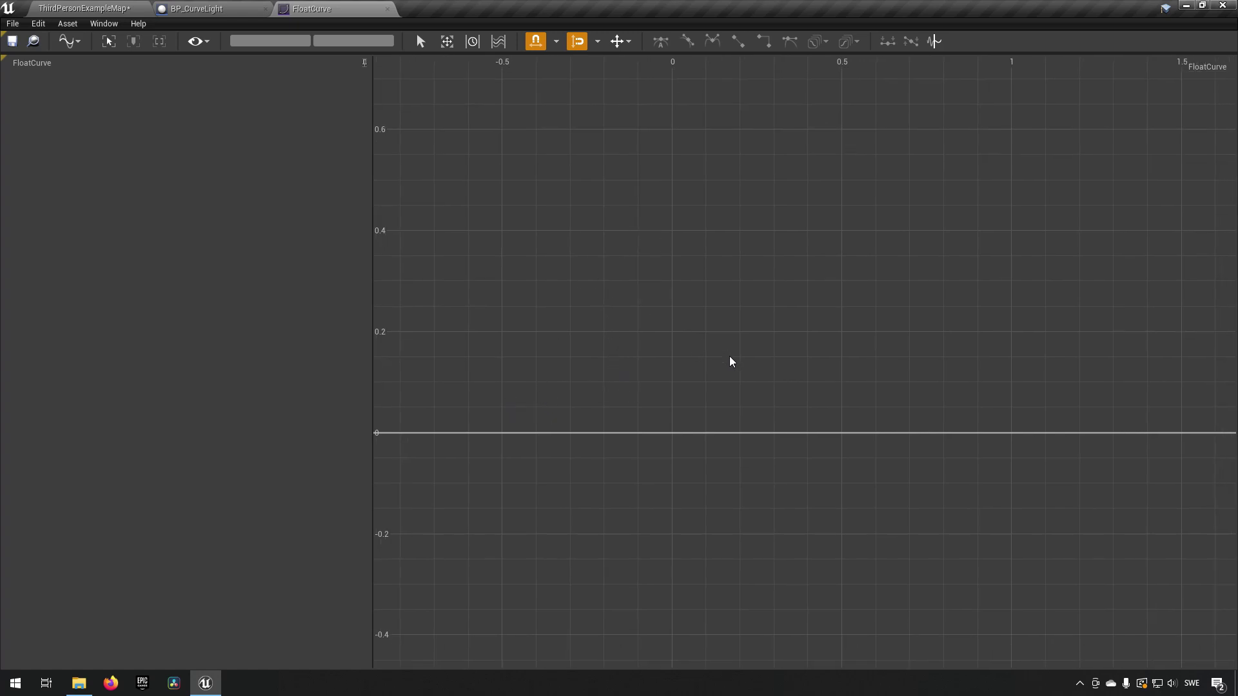
# Step: Add three keys to FloatCurve and drag them toward (0,0), (0.5,0.6) and (1,0)
pyautogui.rightClick(509, 432)
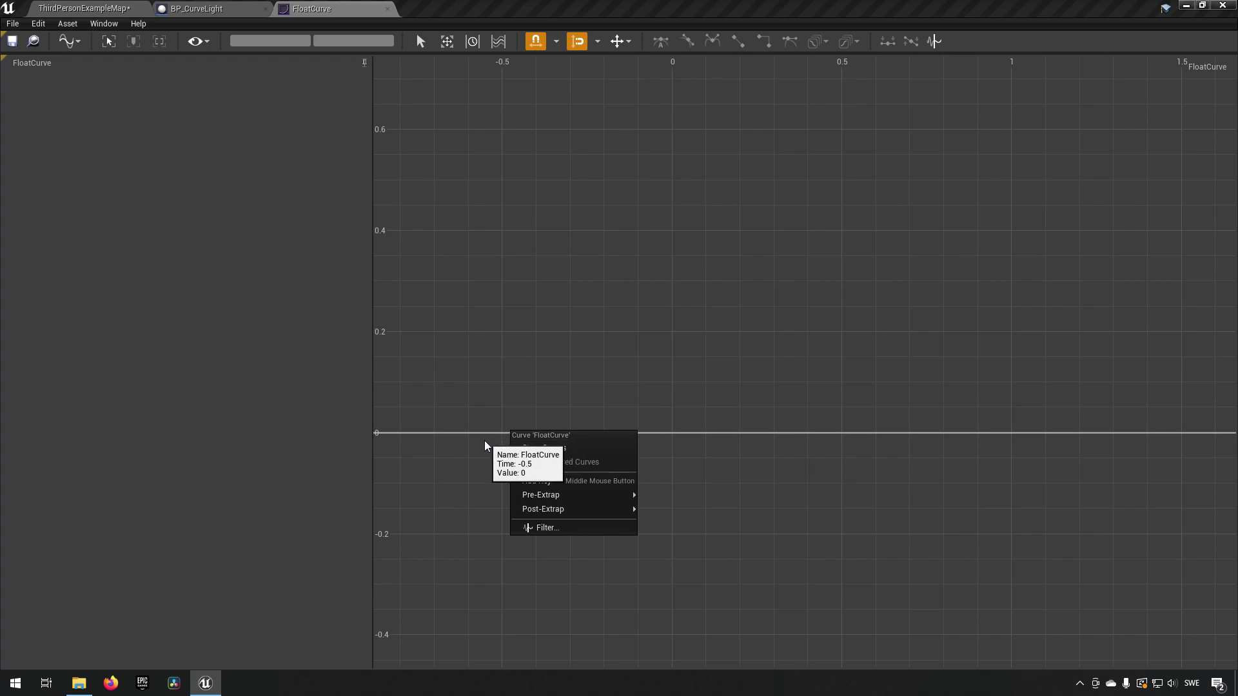
pyautogui.click(545, 481)
pyautogui.rightClick(714, 432)
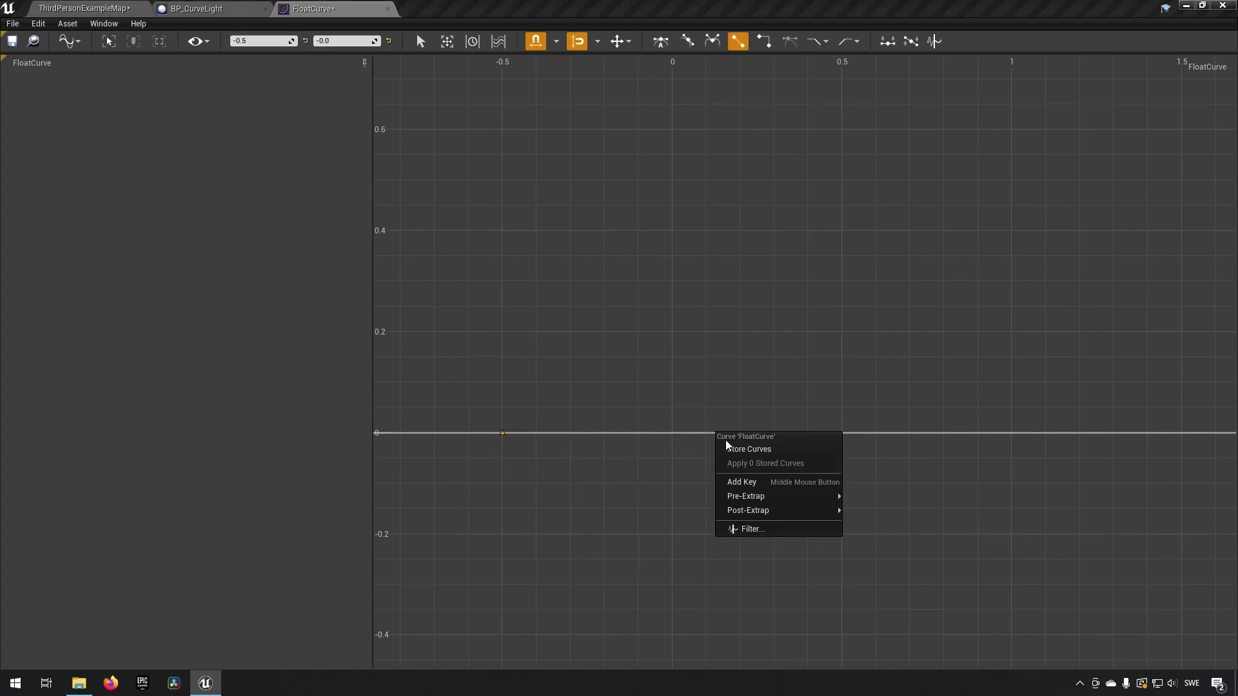
pyautogui.click(745, 482)
pyautogui.rightClick(914, 432)
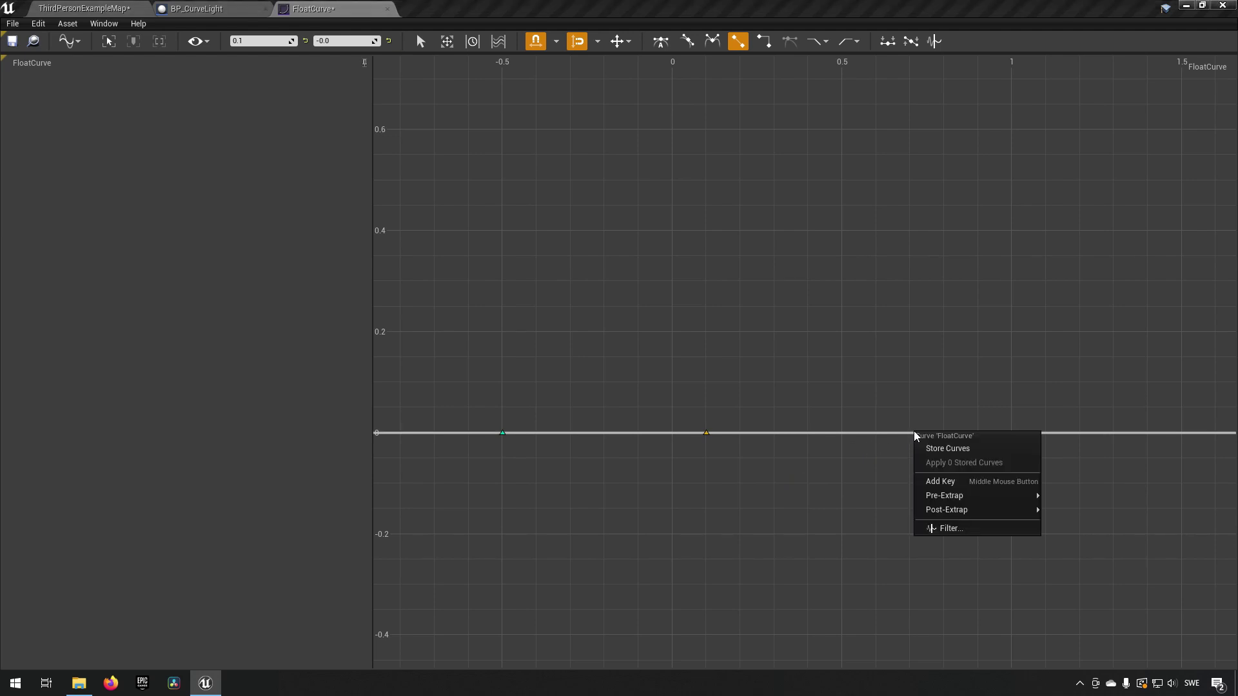
pyautogui.click(948, 483)
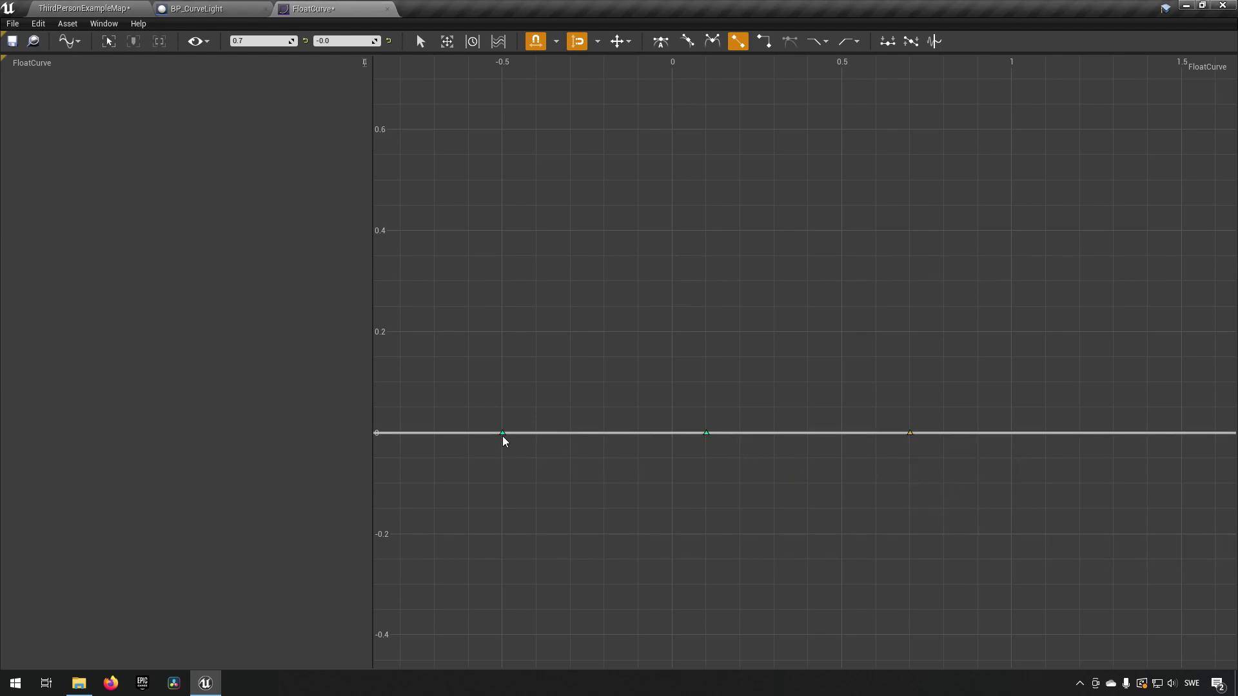
pyautogui.moveTo(502, 432); pyautogui.dragTo(842, 119)
pyautogui.moveTo(847, 356); pyautogui.dragTo(1011, 434)
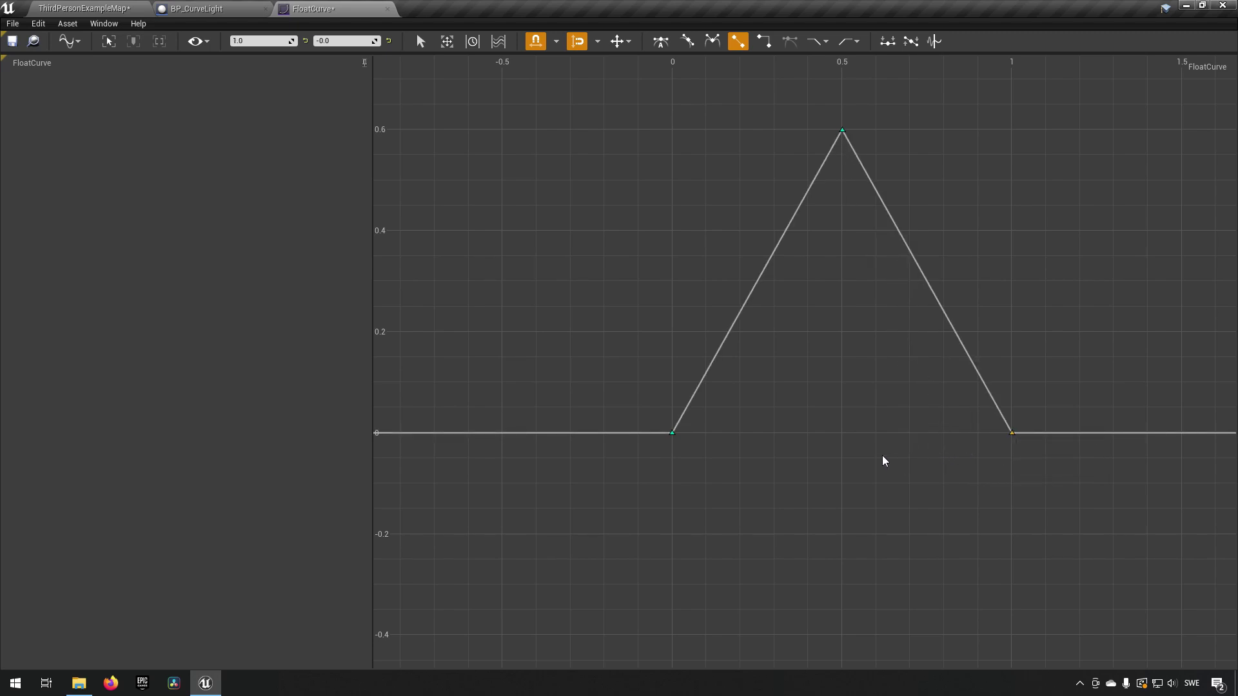
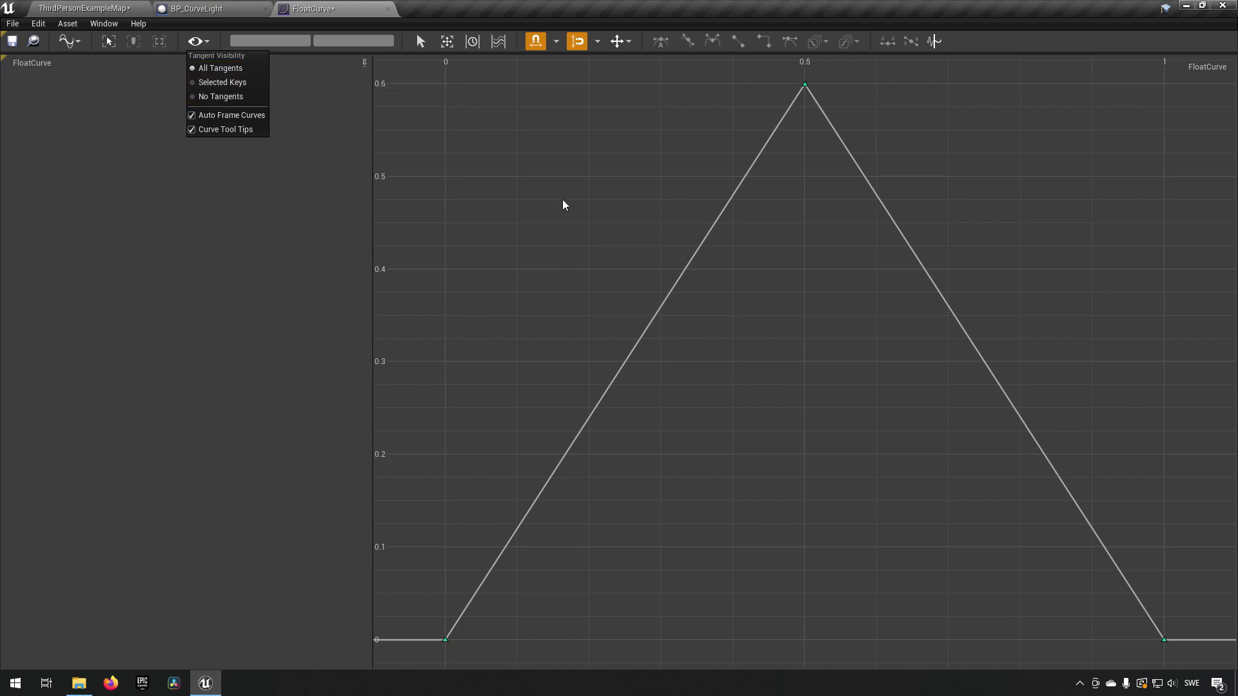
# Step: Close the tangent visibility menu, zoom out and box-select all three FloatCurve keys
pyautogui.click(643, 227)
pyautogui.scroll(-3, 550, 345)
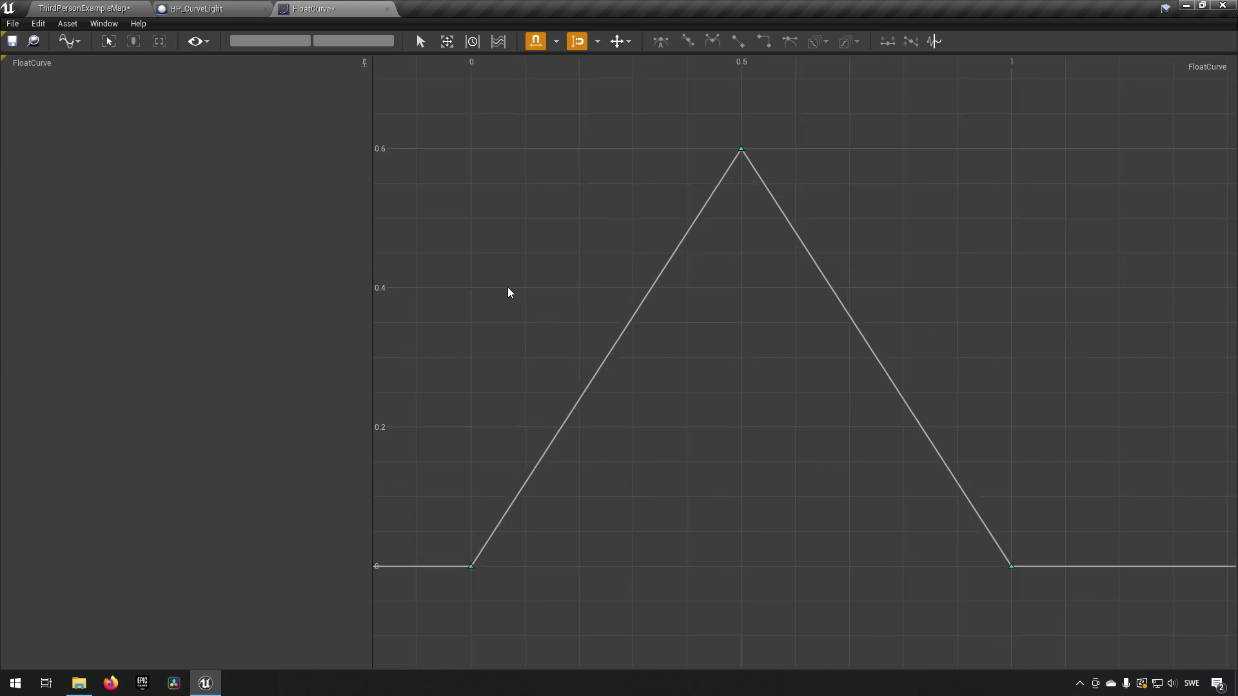
pyautogui.moveTo(436, 140); pyautogui.dragTo(1146, 629)
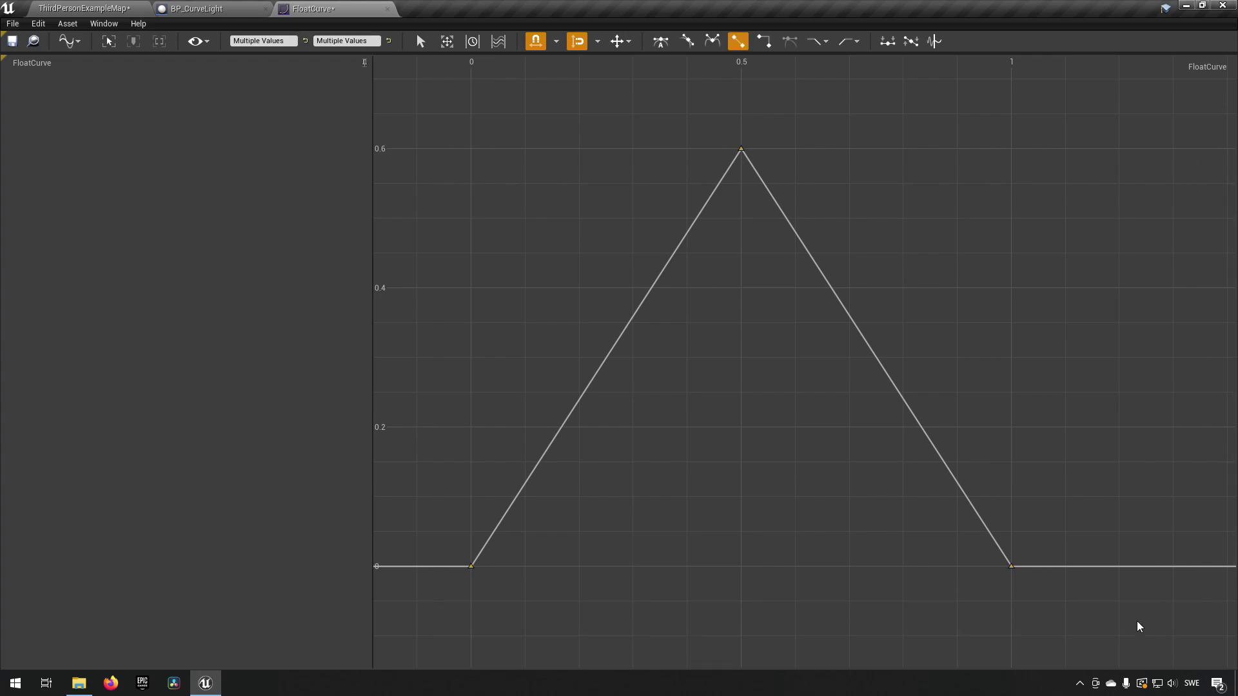
# Step: Apply Cubic Auto interpolation to the keys, tilt the peak's tangent, and reselect the peak key
pyautogui.click(662, 43)
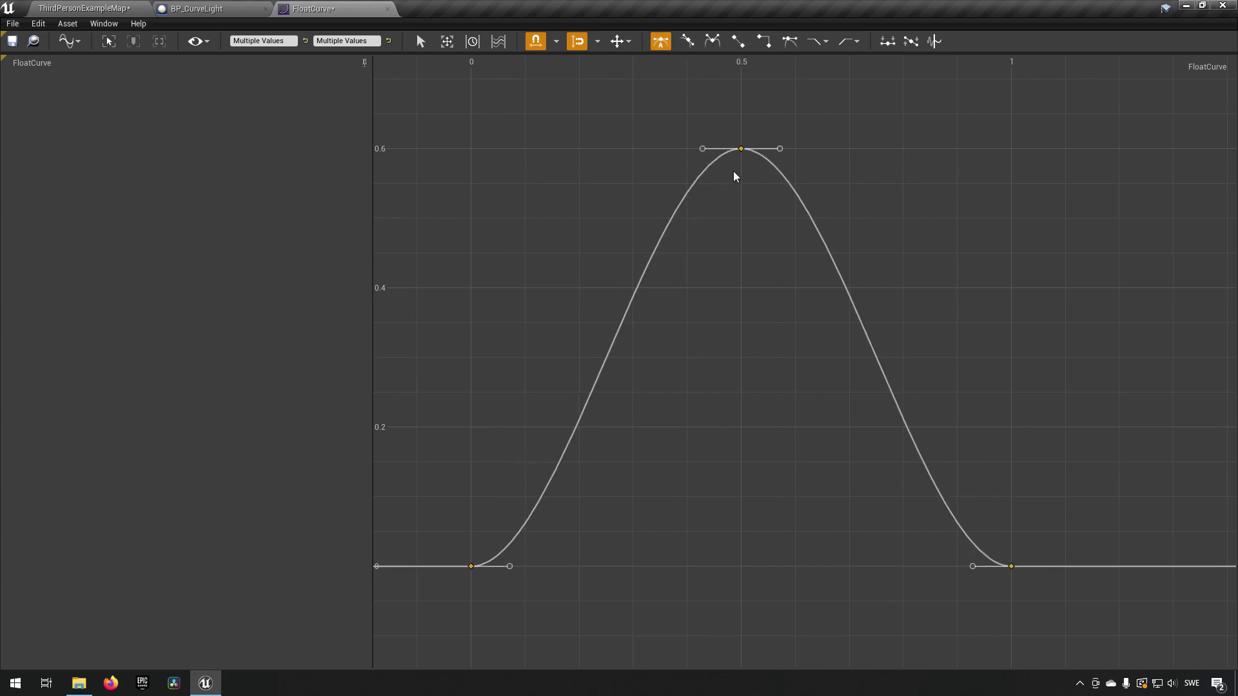
pyautogui.click(785, 145)
pyautogui.moveTo(779, 148)
pyautogui.mouseDown()
pyautogui.moveTo(778, 130)
pyautogui.moveTo(784, 148)
pyautogui.mouseUp()
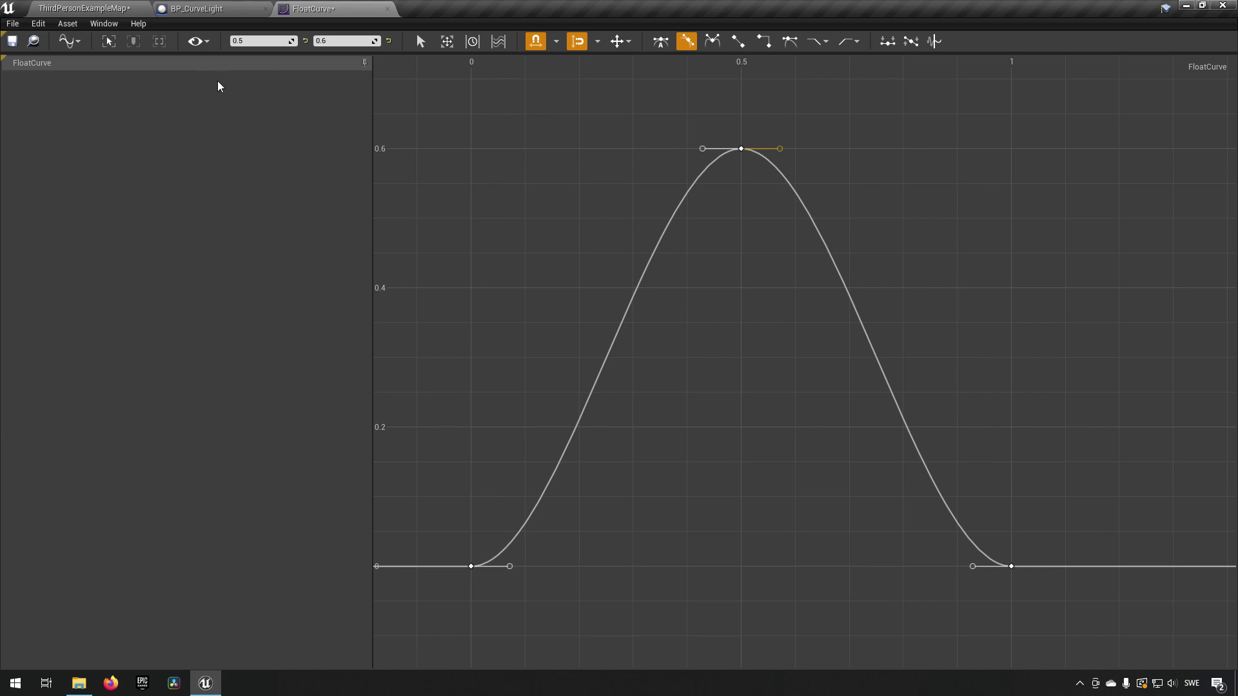
pyautogui.click(768, 266)
pyautogui.moveTo(661, 103); pyautogui.dragTo(792, 175)
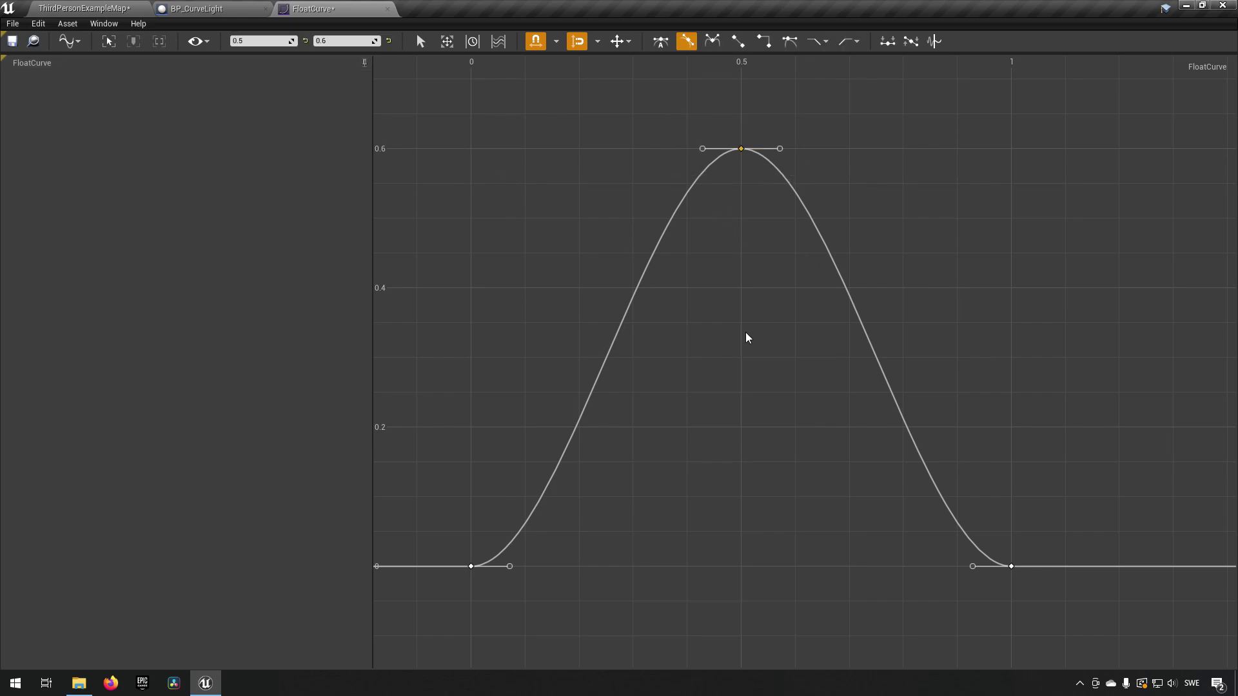
# Step: Set Tangent Visibility to Selected Keys, then to No Tangents
pyautogui.click(198, 41)
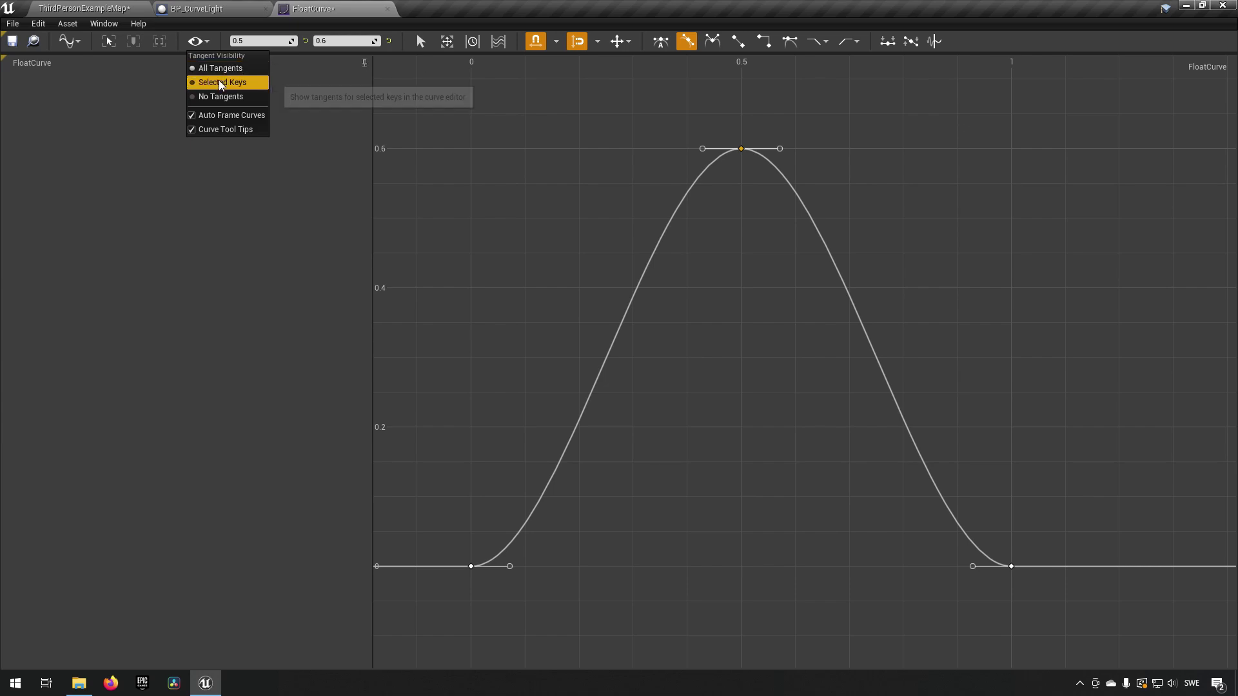
pyautogui.click(219, 82)
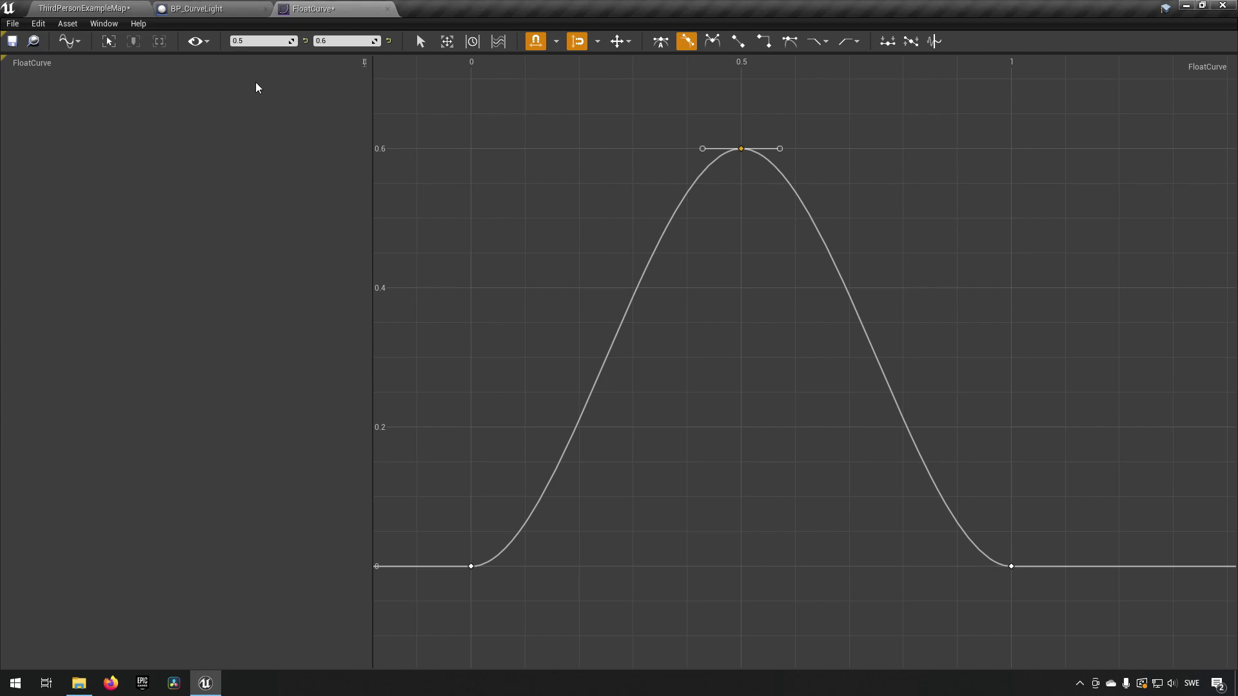
pyautogui.click(198, 41)
pyautogui.click(211, 98)
# Step: Show all tangents and set the peak key's value to 0.5
pyautogui.click(198, 41)
pyautogui.click(226, 70)
pyautogui.click(344, 42)
pyautogui.write('0.5')
pyautogui.press('Return')
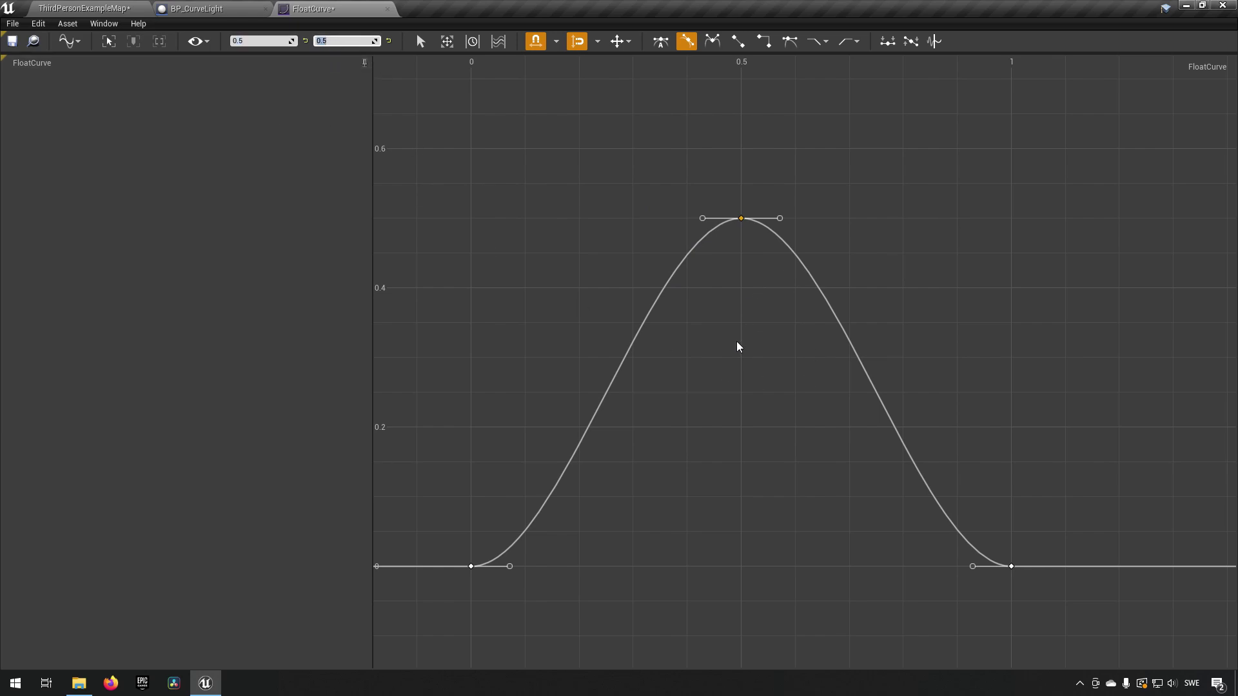
# Step: Reframe the curve view and reselect the peak key at time 0.5
pyautogui.moveTo(471, 566)
pyautogui.mouseDown()
pyautogui.moveTo(515, 544)
pyautogui.moveTo(459, 575)
pyautogui.moveTo(510, 539)
pyautogui.moveTo(510, 567)
pyautogui.moveTo(457, 570)
pyautogui.moveTo(506, 538)
pyautogui.moveTo(471, 563)
pyautogui.mouseUp()
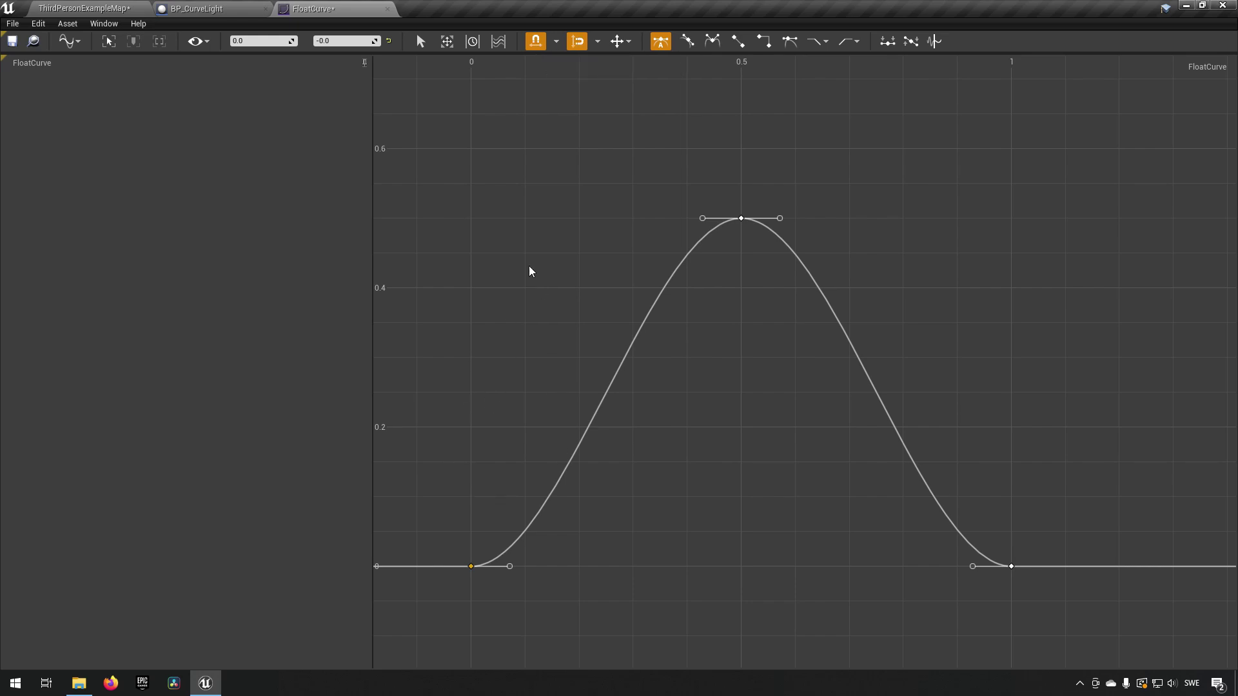
pyautogui.moveTo(723, 106); pyautogui.dragTo(661, 106, button='right')
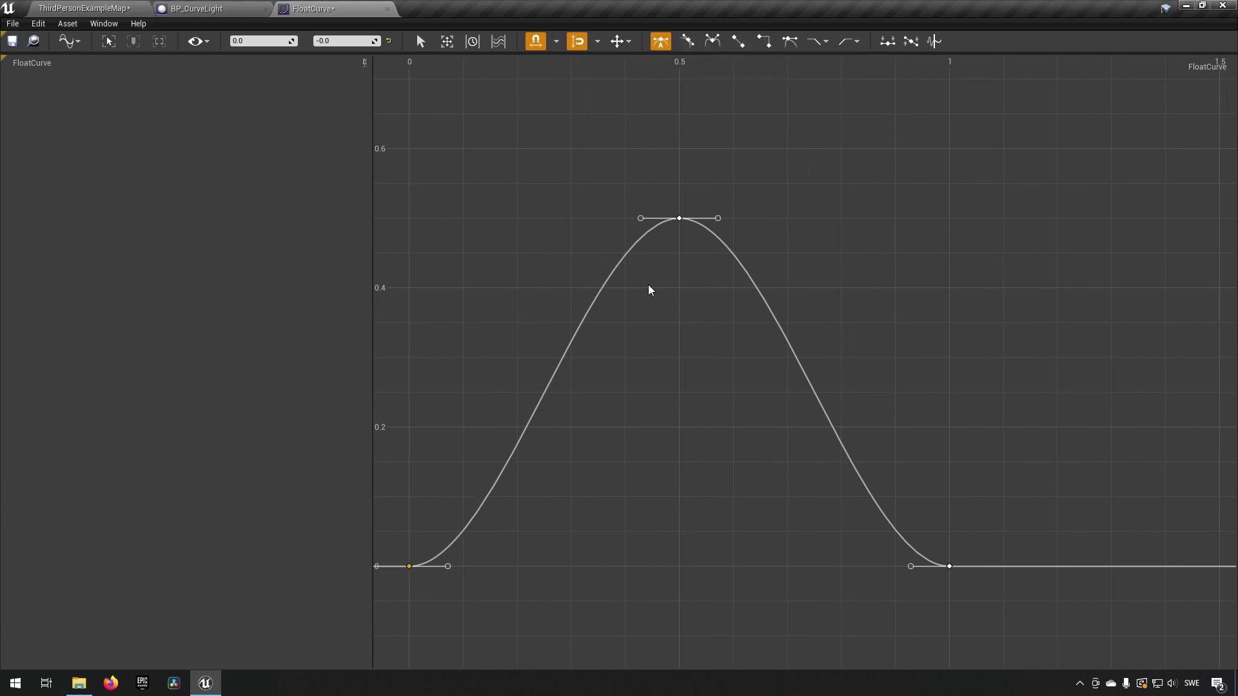
pyautogui.moveTo(451, 138); pyautogui.dragTo(1037, 584)
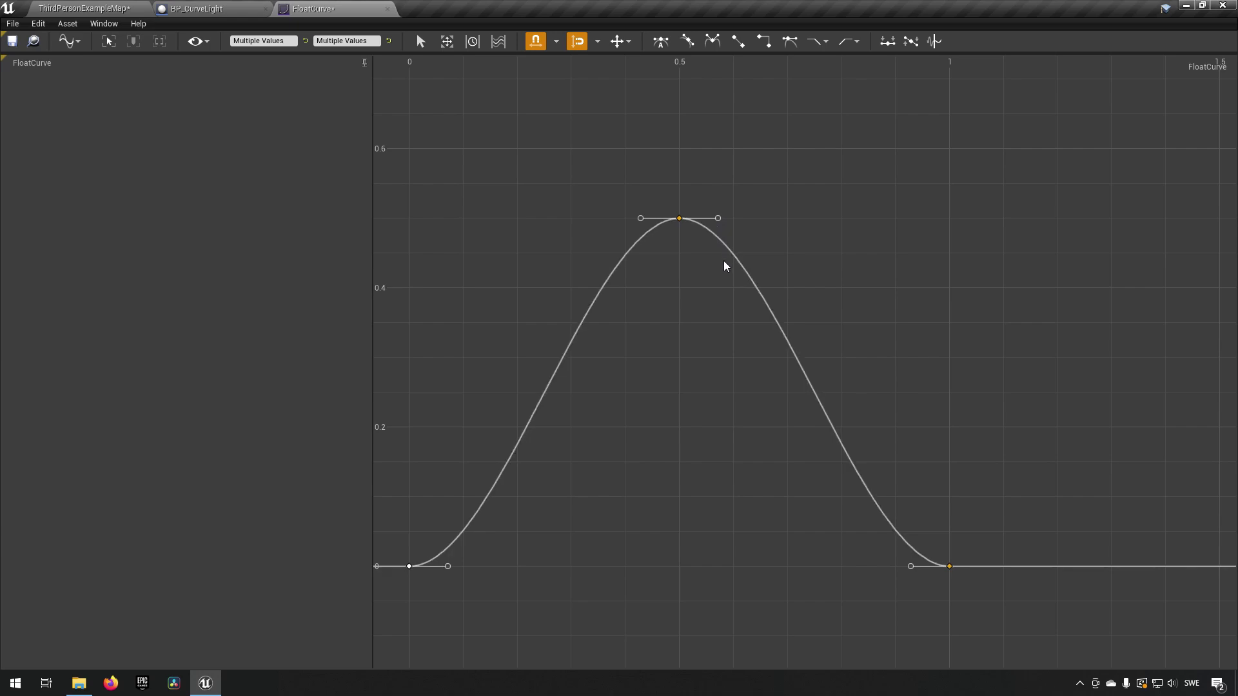
pyautogui.click(772, 152)
pyautogui.moveTo(689, 148); pyautogui.dragTo(758, 155, button='right')
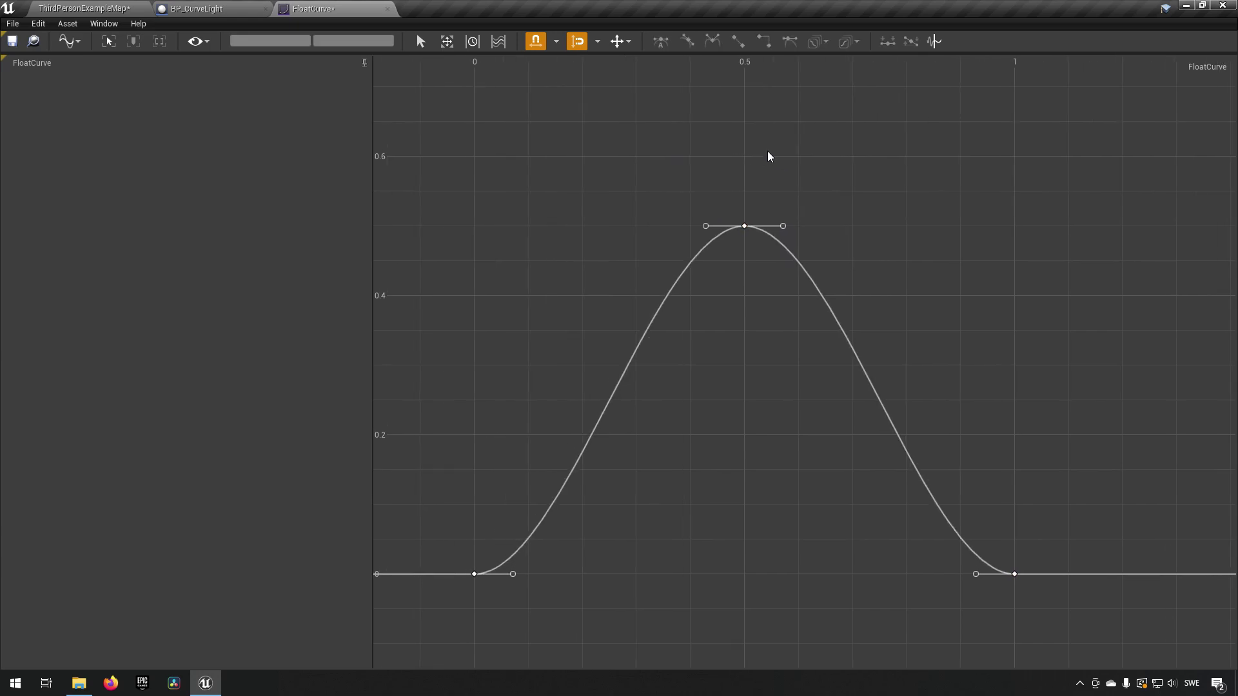
pyautogui.moveTo(674, 119); pyautogui.dragTo(705, 89, button='right')
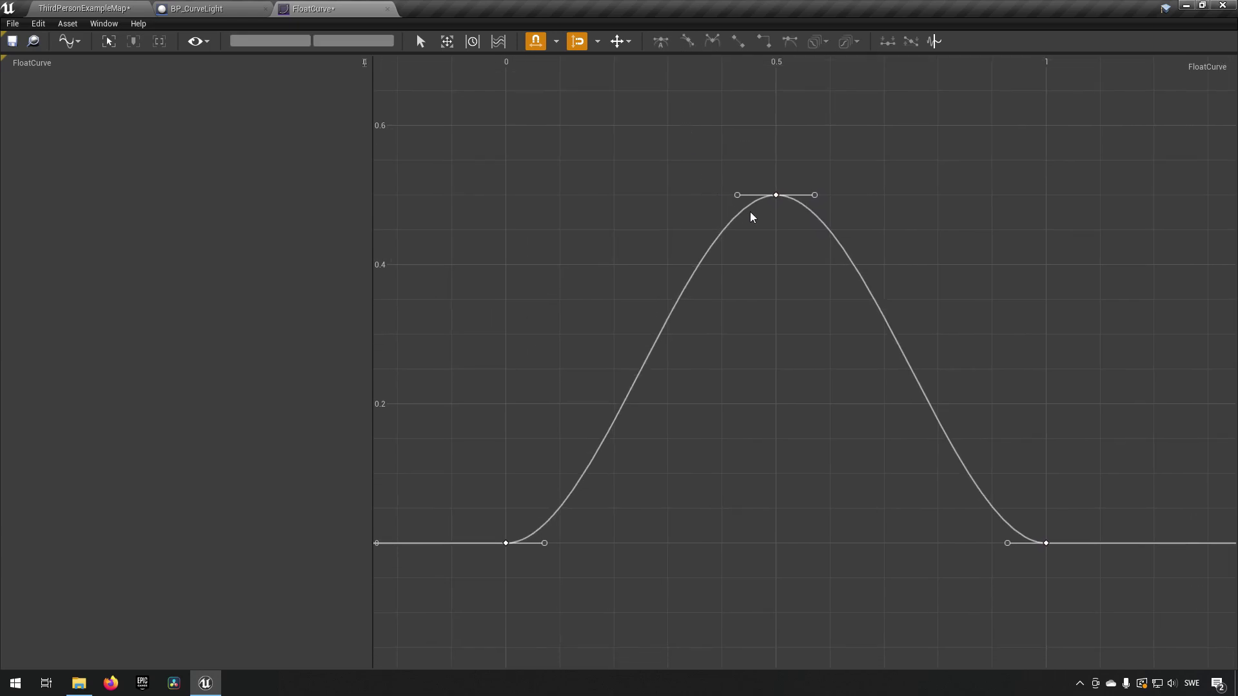
pyautogui.moveTo(484, 447); pyautogui.dragTo(555, 566)
pyautogui.moveTo(670, 130); pyautogui.dragTo(828, 235)
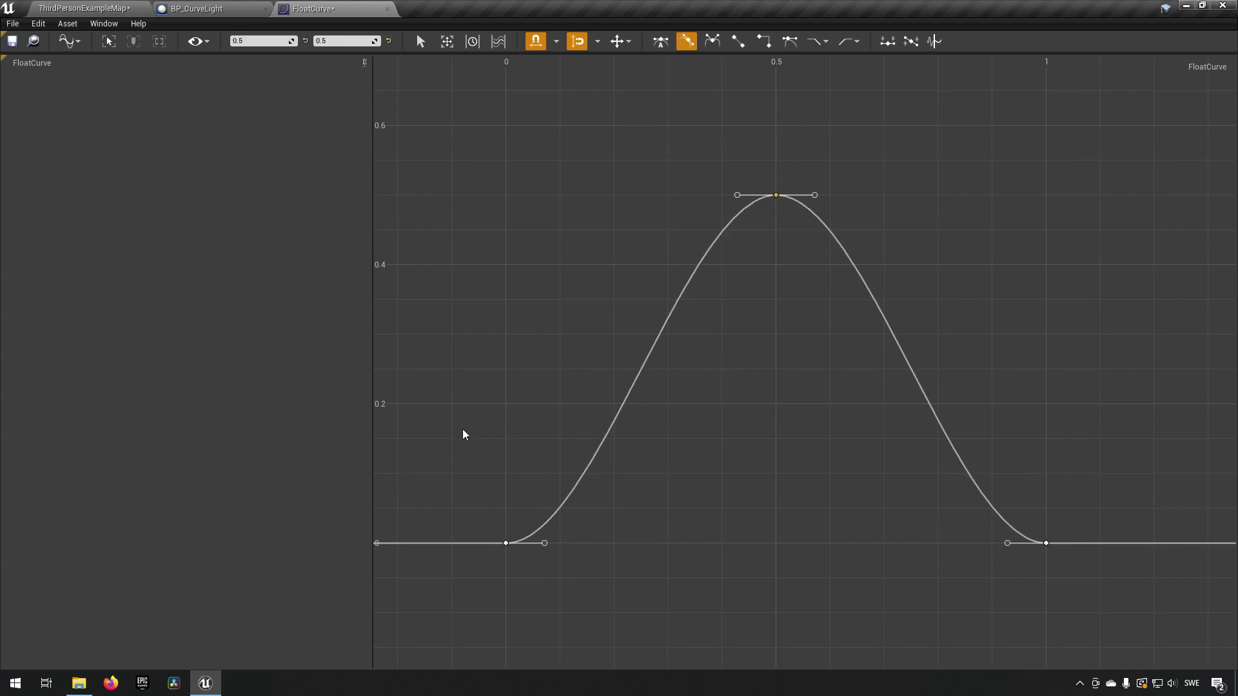
pyautogui.moveTo(467, 434); pyautogui.dragTo(570, 553)
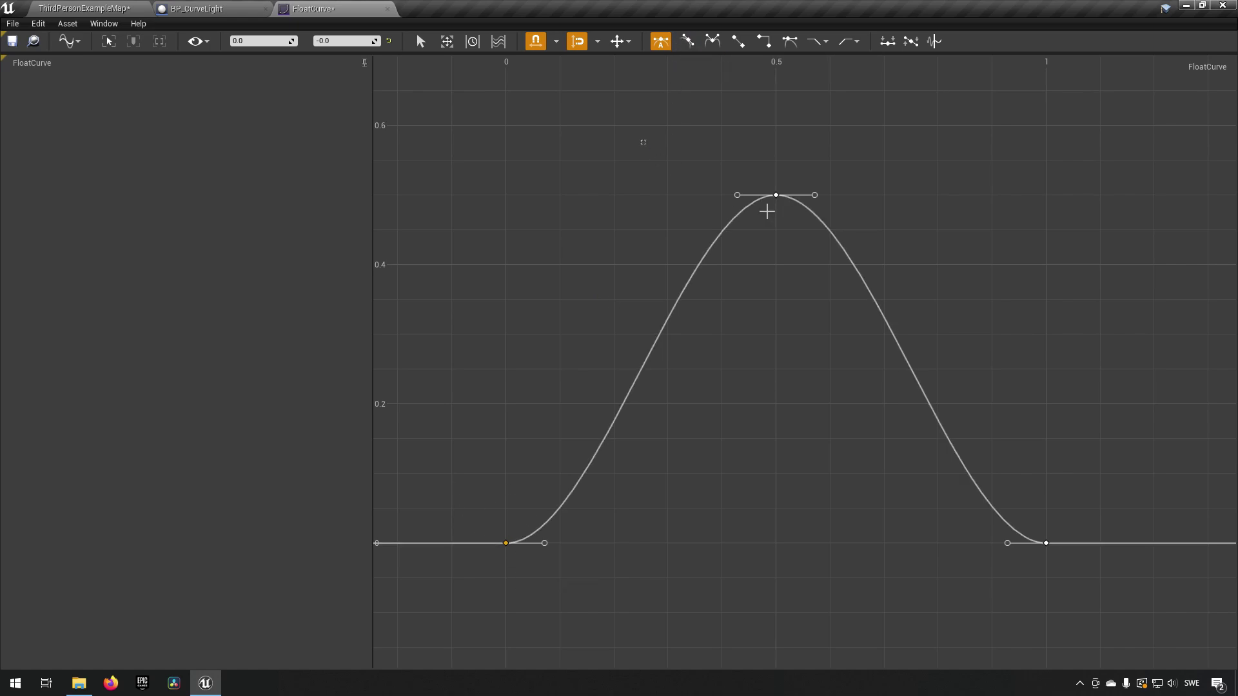
pyautogui.moveTo(730, 190); pyautogui.dragTo(875, 269)
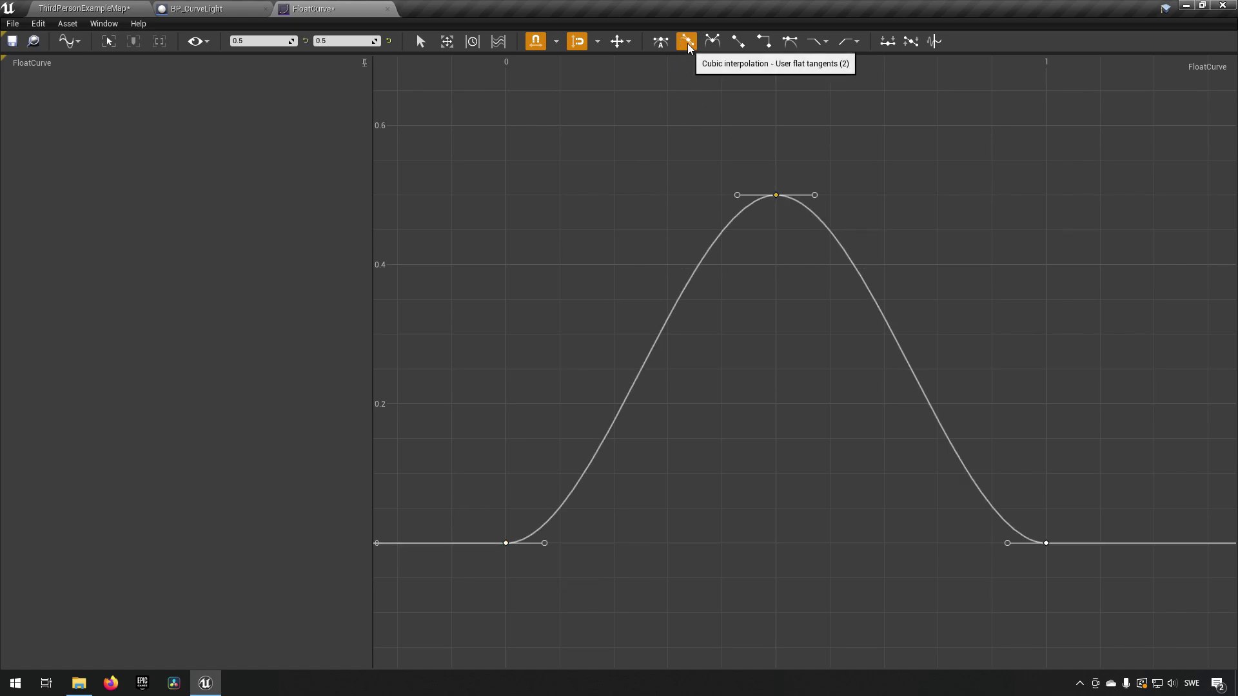
# Step: Give the peak key Linear interpolation so the curve drops straight to 0, and save FloatCurve
pyautogui.click(735, 44)
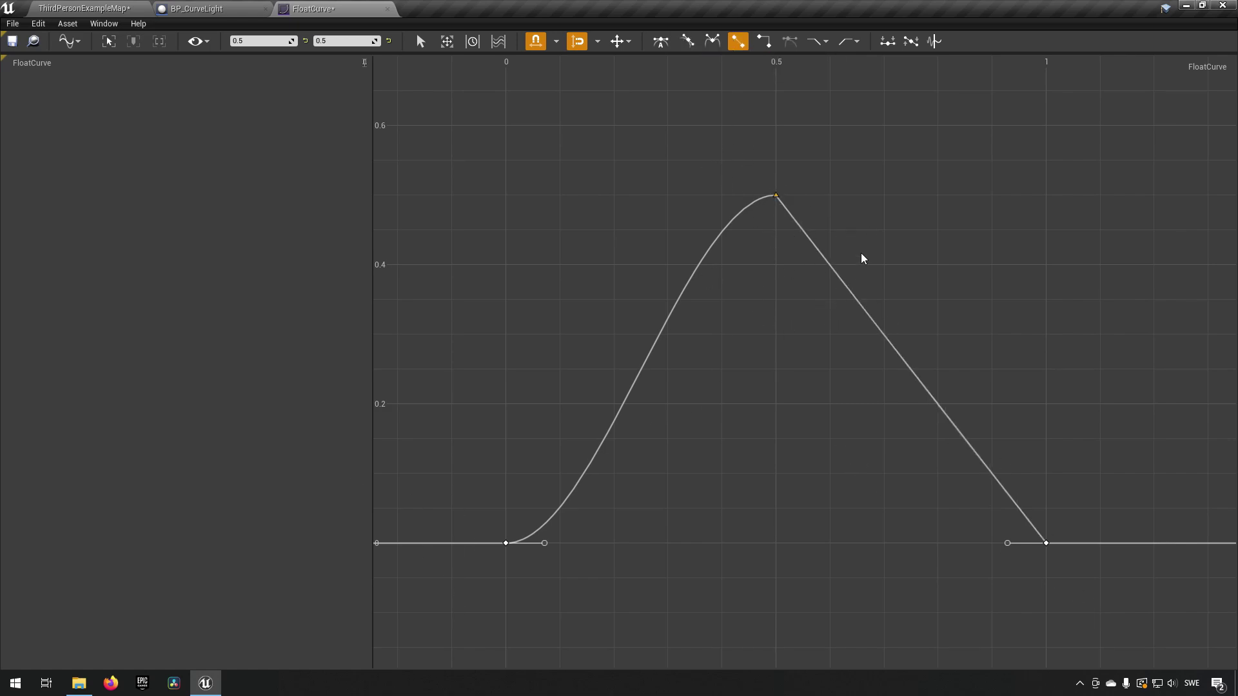
pyautogui.moveTo(949, 222); pyautogui.dragTo(900, 218, button='right')
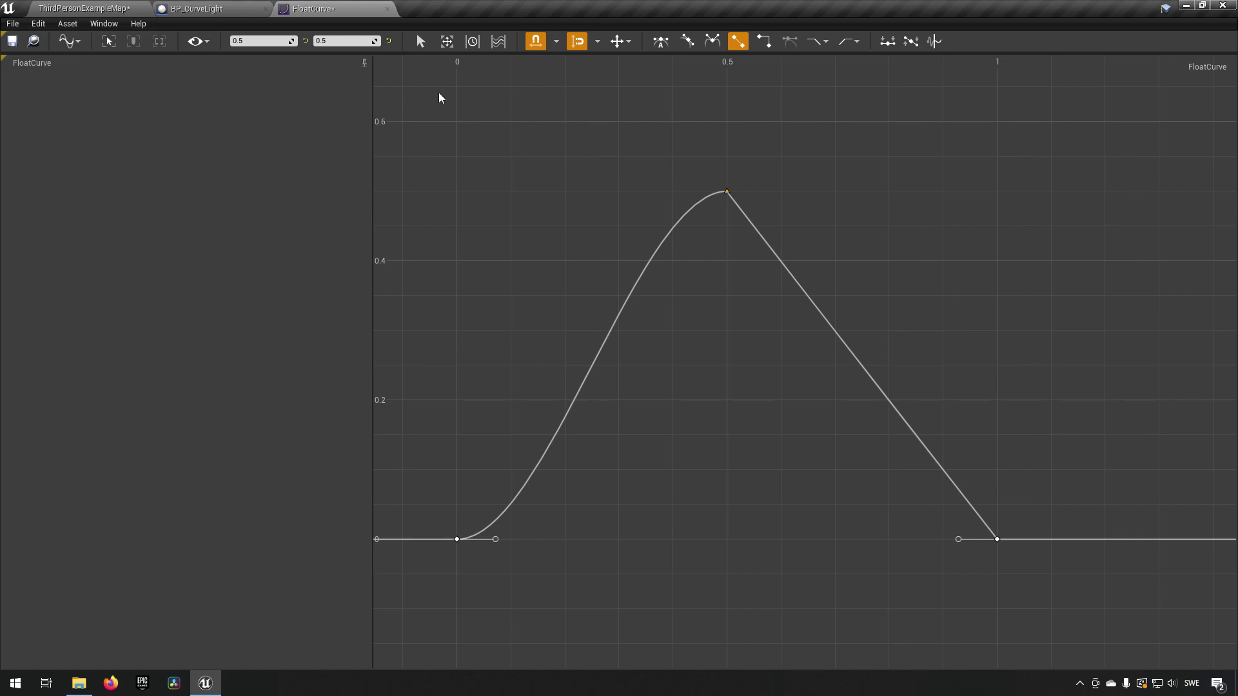
pyautogui.click(11, 40)
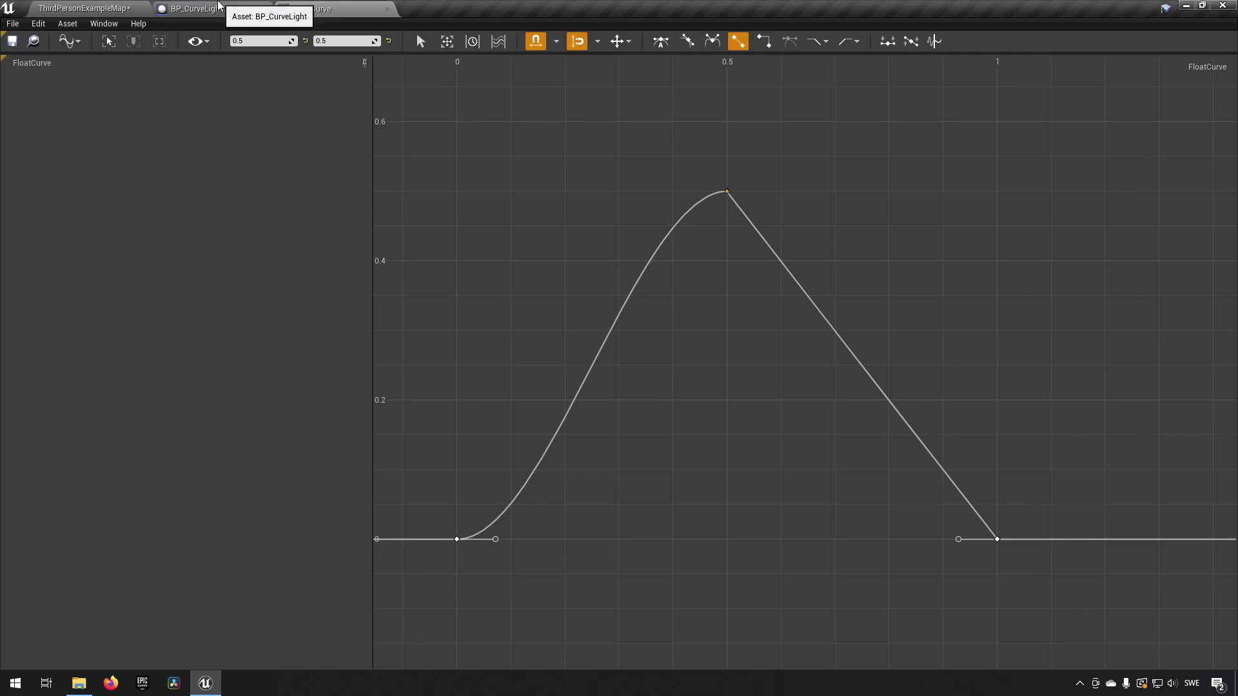
# Step: Delete the old track from BP_CurveLight's timeline, then compile and save the blueprint
pyautogui.click(217, 7)
pyautogui.rightClick(254, 253)
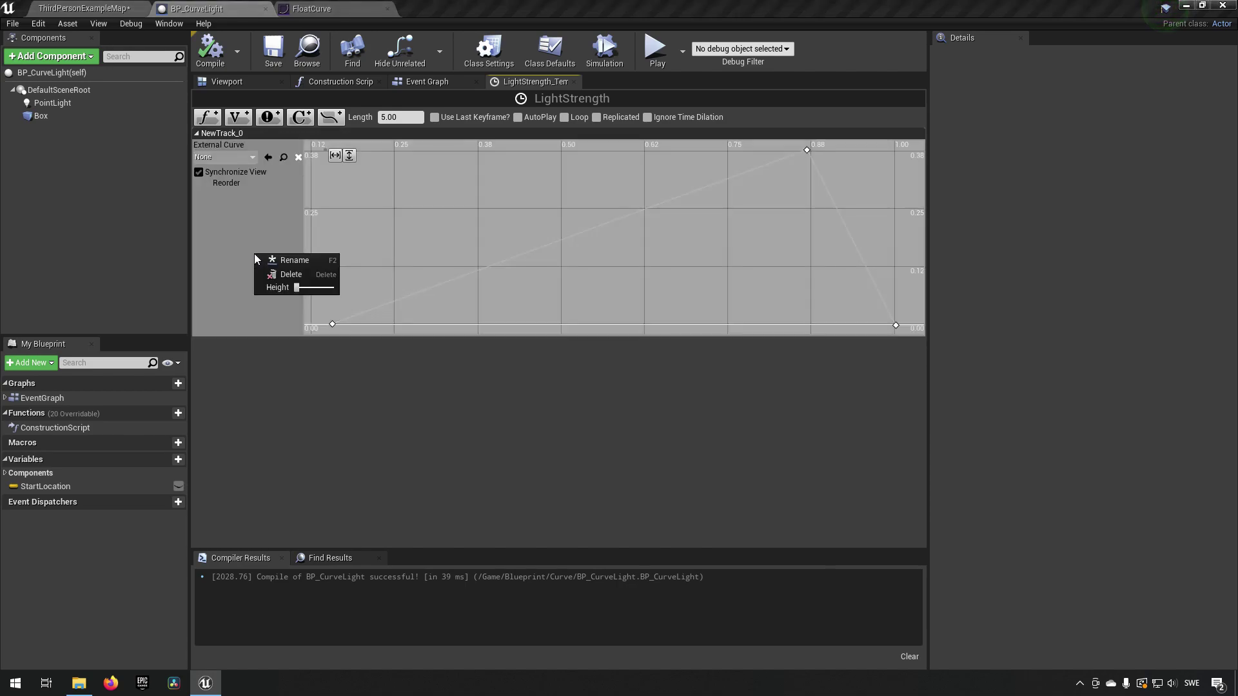
pyautogui.click(291, 274)
pyautogui.click(215, 57)
pyautogui.click(273, 51)
# Step: Select FloatCurve in the Content Browser and open the LightStrength timeline from the Event Graph
pyautogui.click(451, 81)
pyautogui.moveTo(296, 245); pyautogui.dragTo(534, 181, button='right')
pyautogui.scroll(-2, 531, 175)
pyautogui.moveTo(566, 233); pyautogui.dragTo(450, 258, button='right')
pyautogui.click(550, 214)
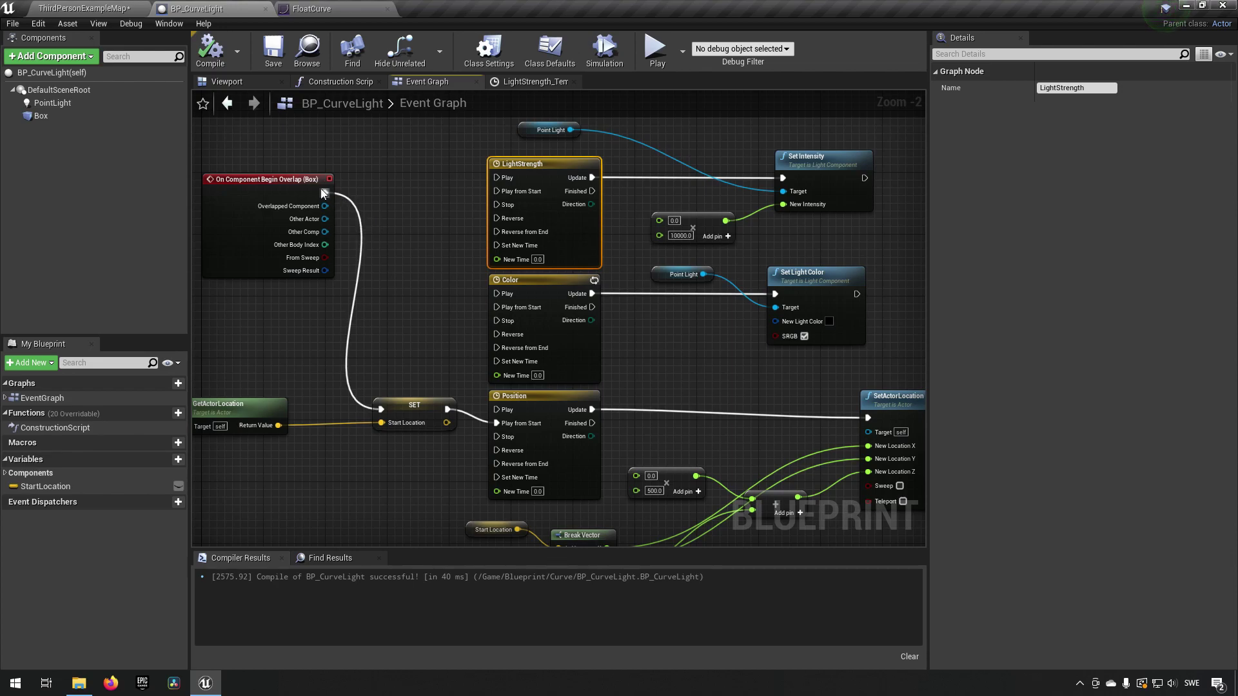
pyautogui.moveTo(385, 179); pyautogui.dragTo(410, 227, button='right')
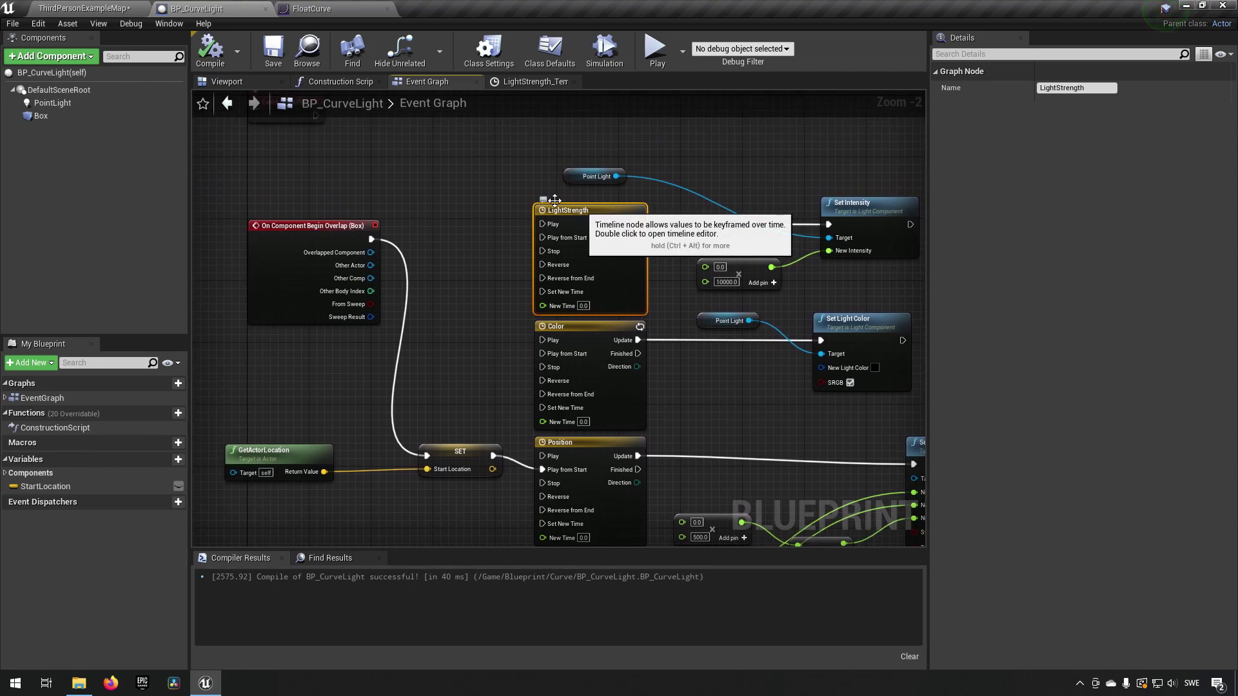
pyautogui.click(84, 9)
pyautogui.click(372, 513)
pyautogui.click(303, 9)
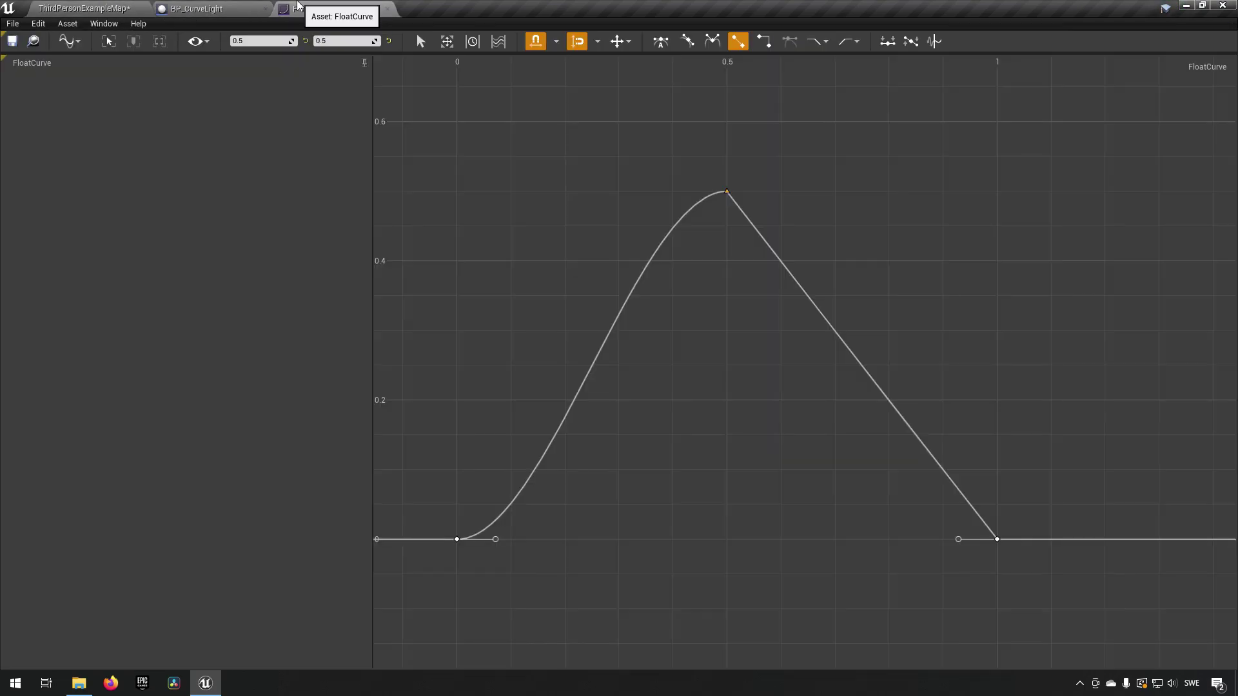
pyautogui.click(232, 6)
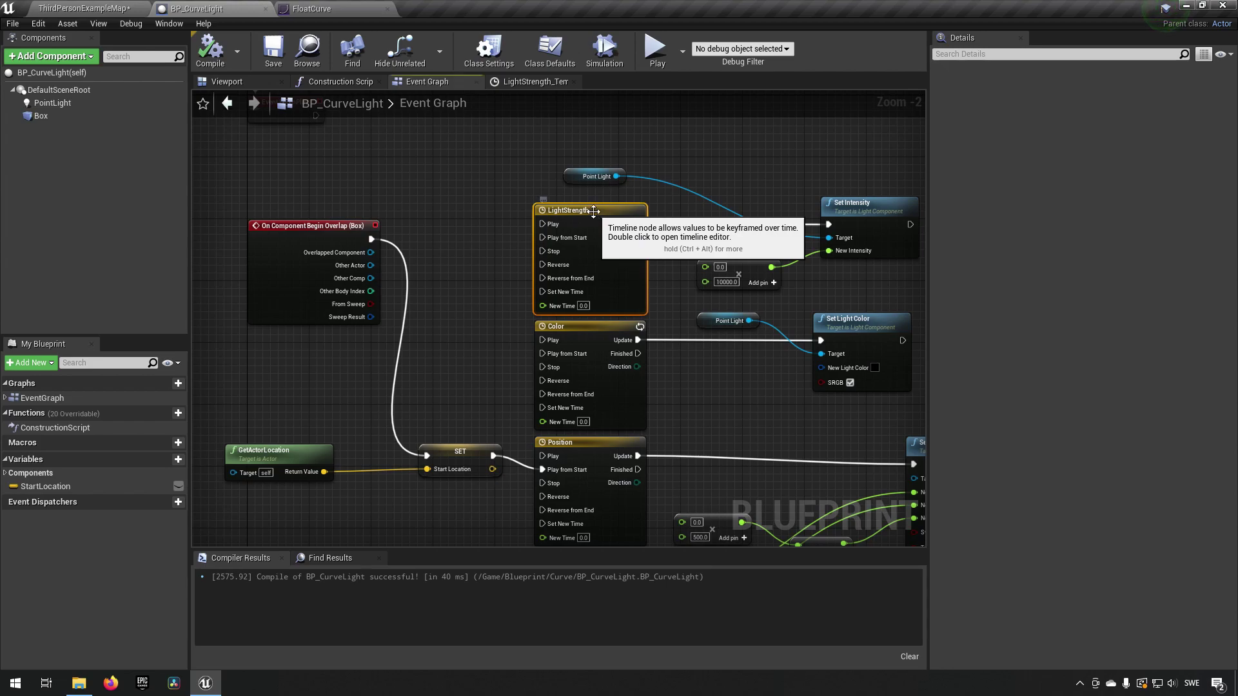
pyautogui.doubleClick(593, 211)
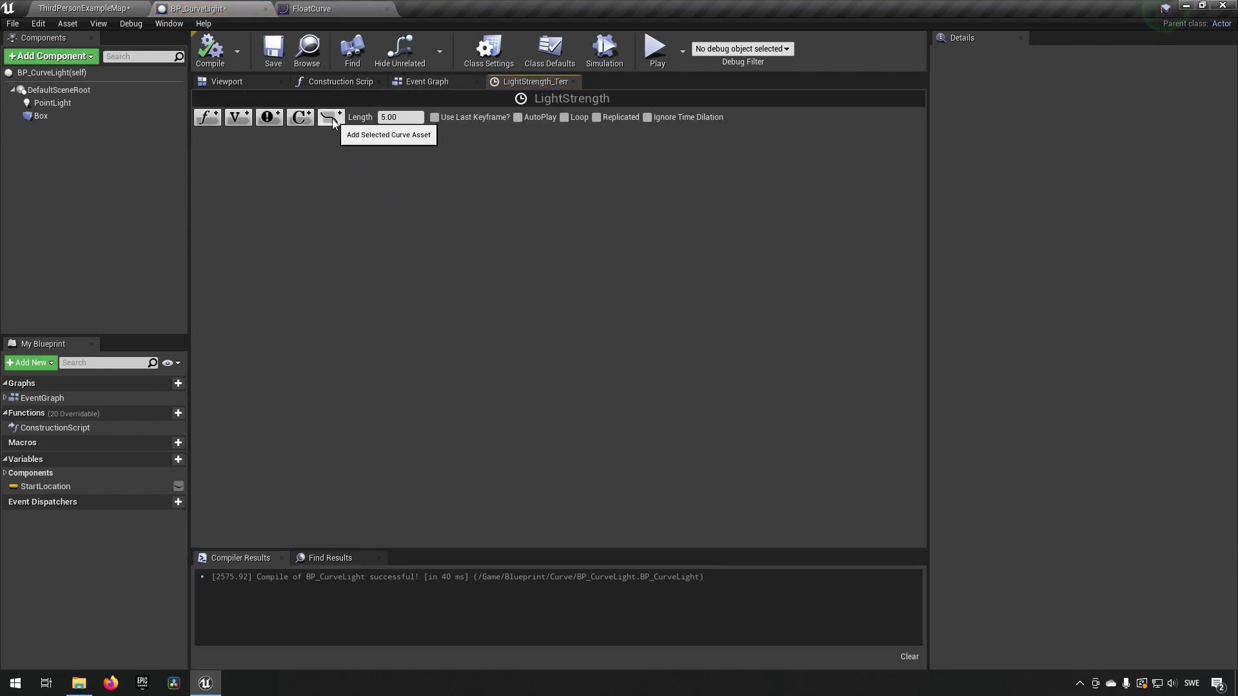
# Step: Add the selected FloatCurve asset as LightStrength's curve track and fit its keys in view
pyautogui.click(332, 120)
pyautogui.click(239, 157)
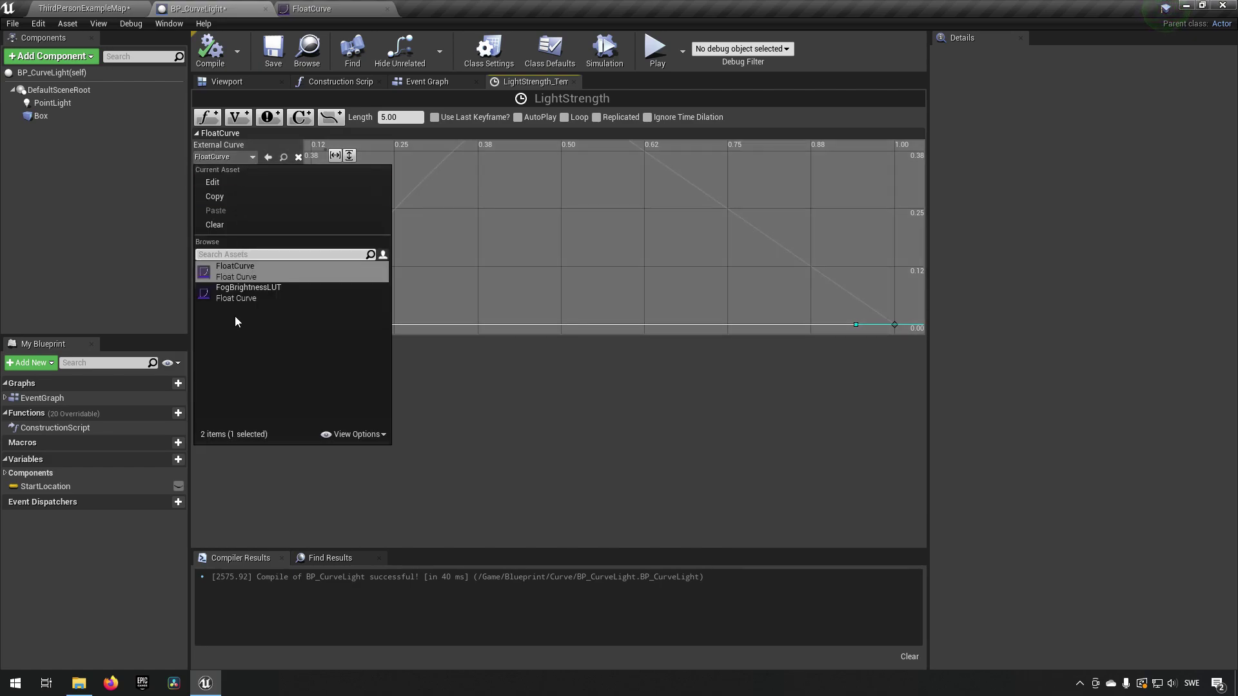
pyautogui.click(234, 160)
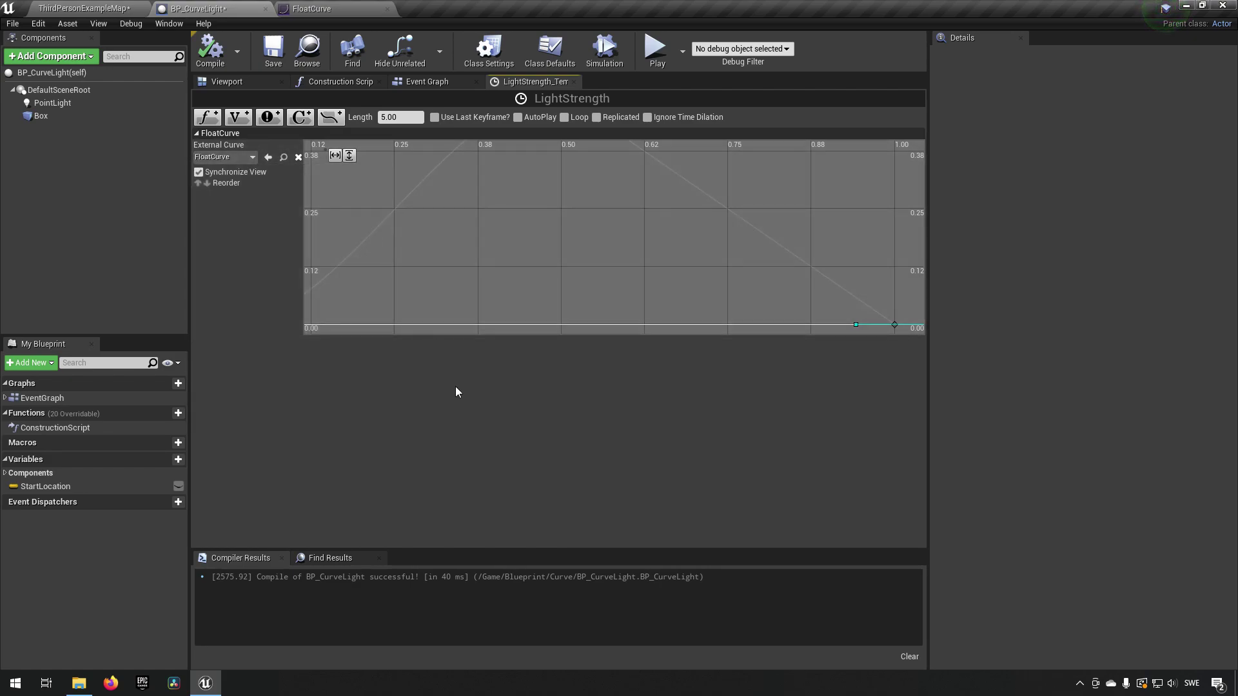
pyautogui.scroll(-5, 460, 253)
pyautogui.moveTo(503, 219)
pyautogui.mouseDown(button='right')
pyautogui.moveTo(525, 239)
pyautogui.moveTo(513, 215)
pyautogui.mouseUp(button='right')
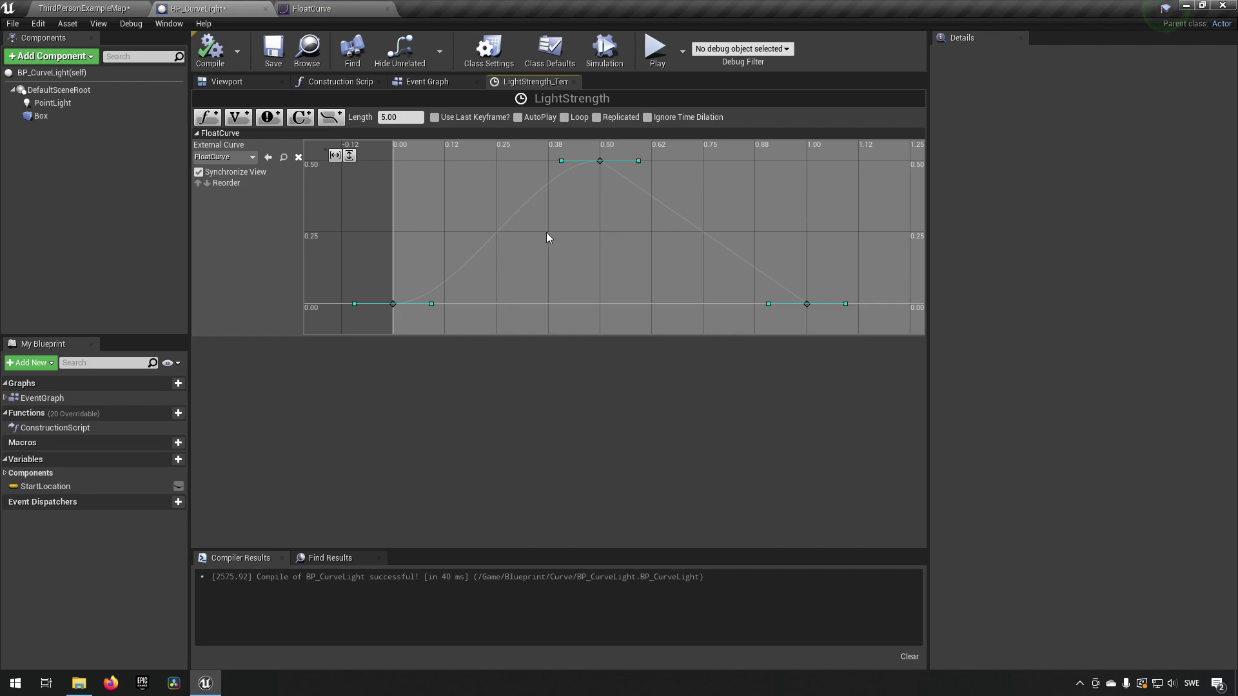
# Step: Check the result against the FloatCurve editor, then compile and save BP_CurveLight
pyautogui.click(357, 9)
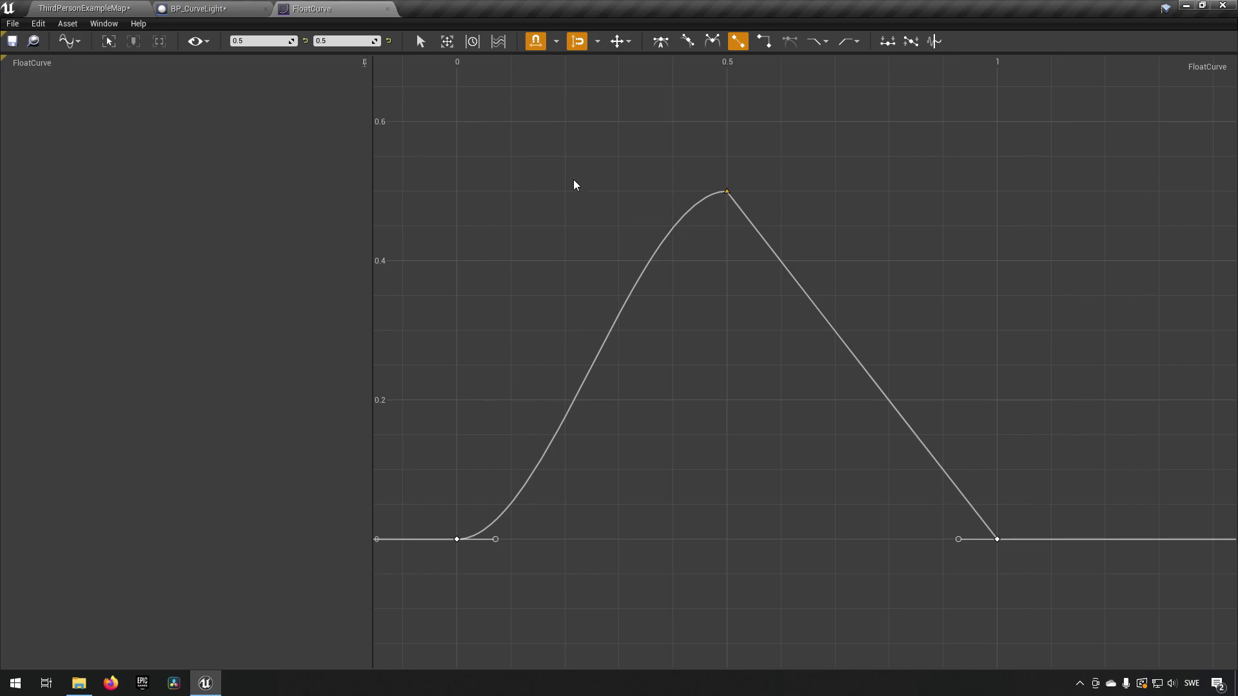
pyautogui.click(220, 7)
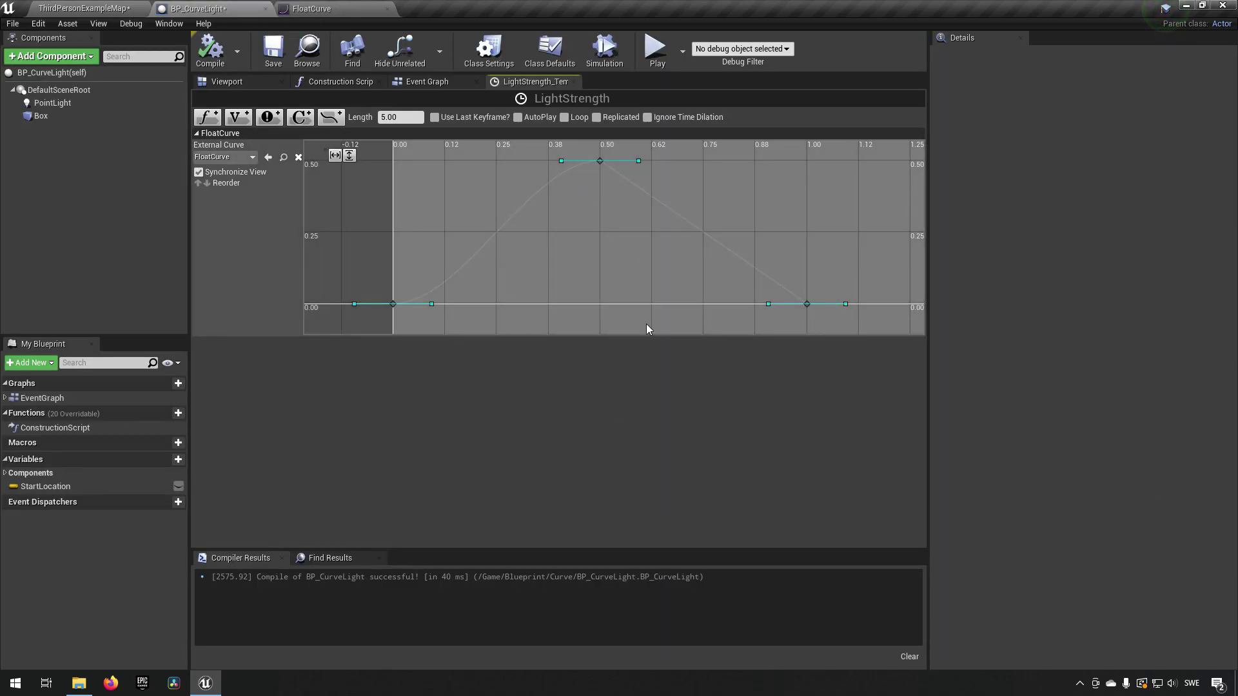
pyautogui.moveTo(566, 195); pyautogui.dragTo(622, 228, button='right')
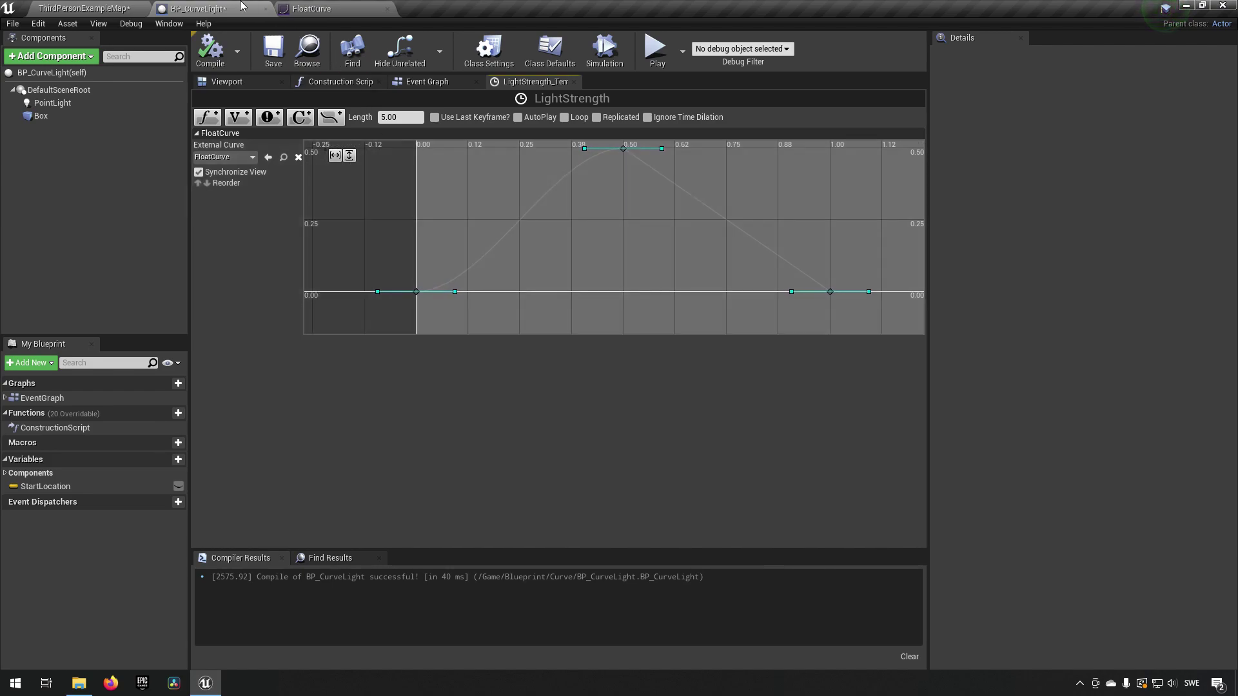
pyautogui.click(210, 52)
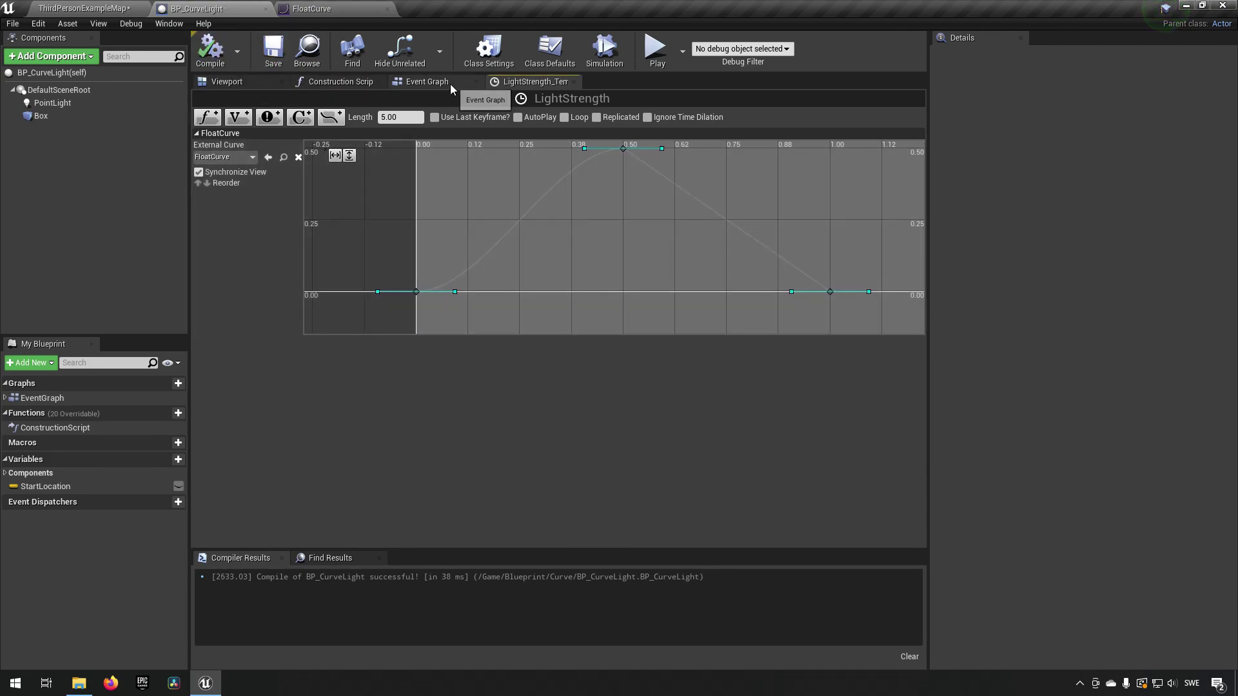
# Step: Wire Begin Overlap to LightStrength's Play from Start, link its Float Curve output, then show the Viewport
pyautogui.click(450, 81)
pyautogui.keyDown('ctrl'); pyautogui.moveTo(320, 236); pyautogui.dragTo(493, 233); pyautogui.keyUp('ctrl')
pyautogui.click(551, 215)
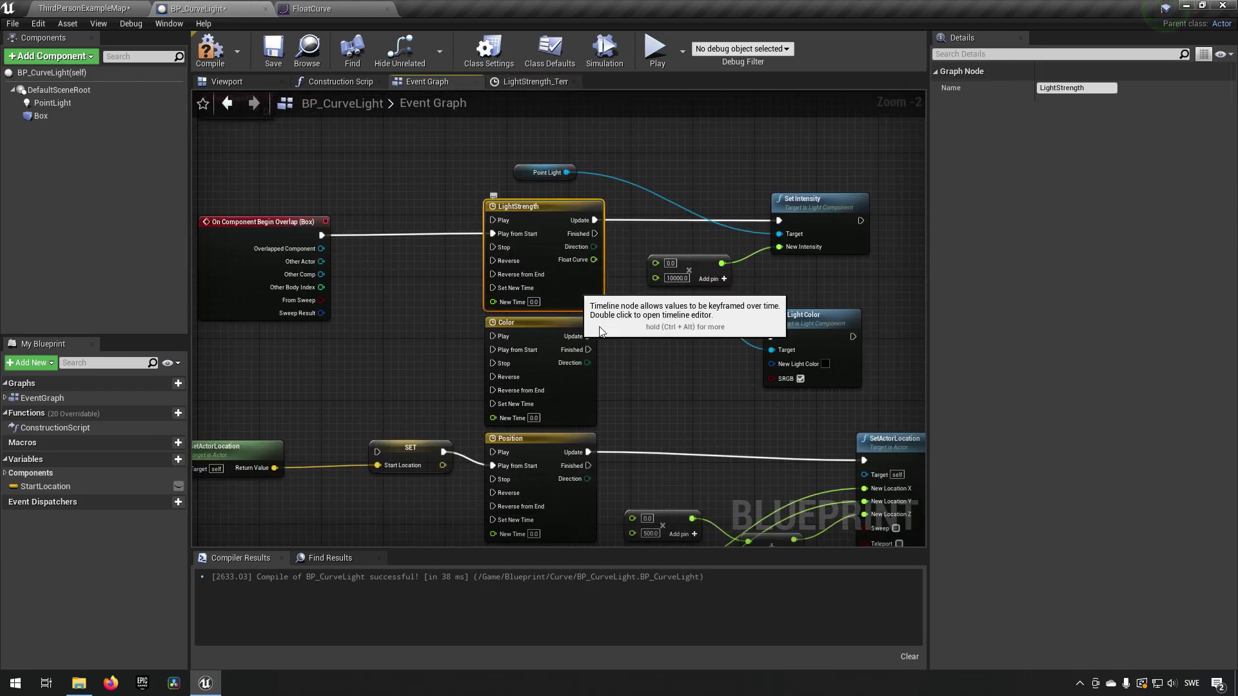
pyautogui.moveTo(641, 384); pyautogui.dragTo(606, 394, button='right')
pyautogui.moveTo(560, 270); pyautogui.dragTo(624, 272)
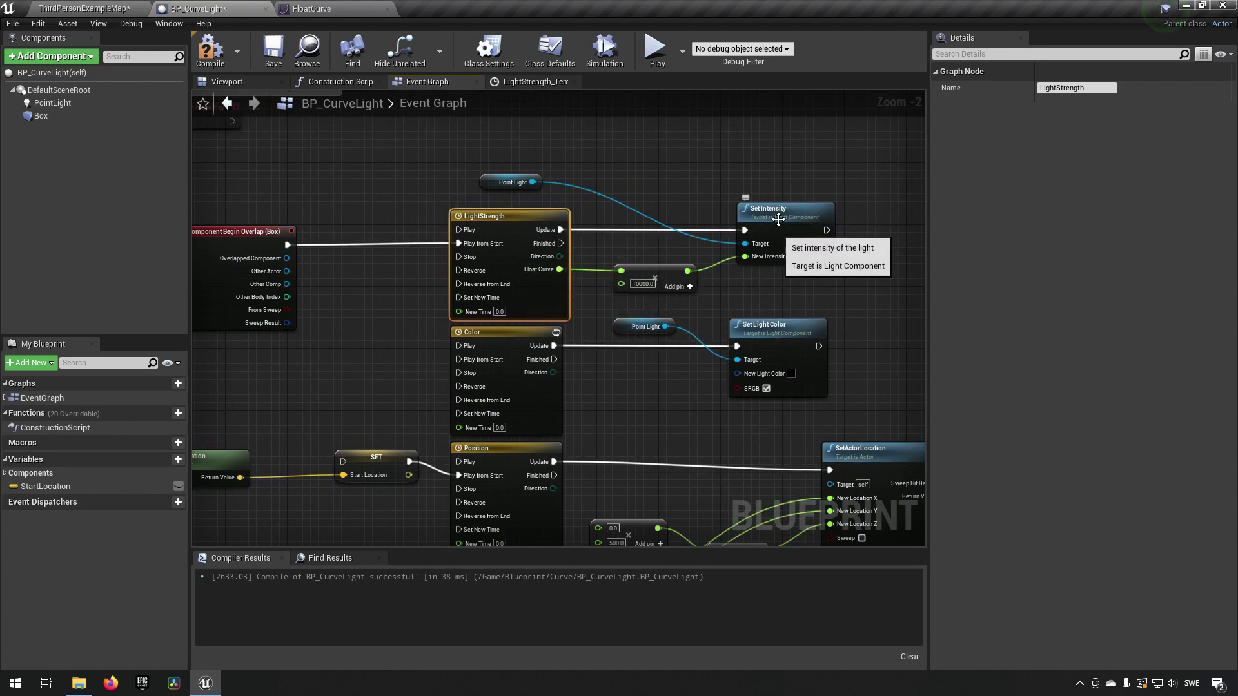
pyautogui.click(511, 182)
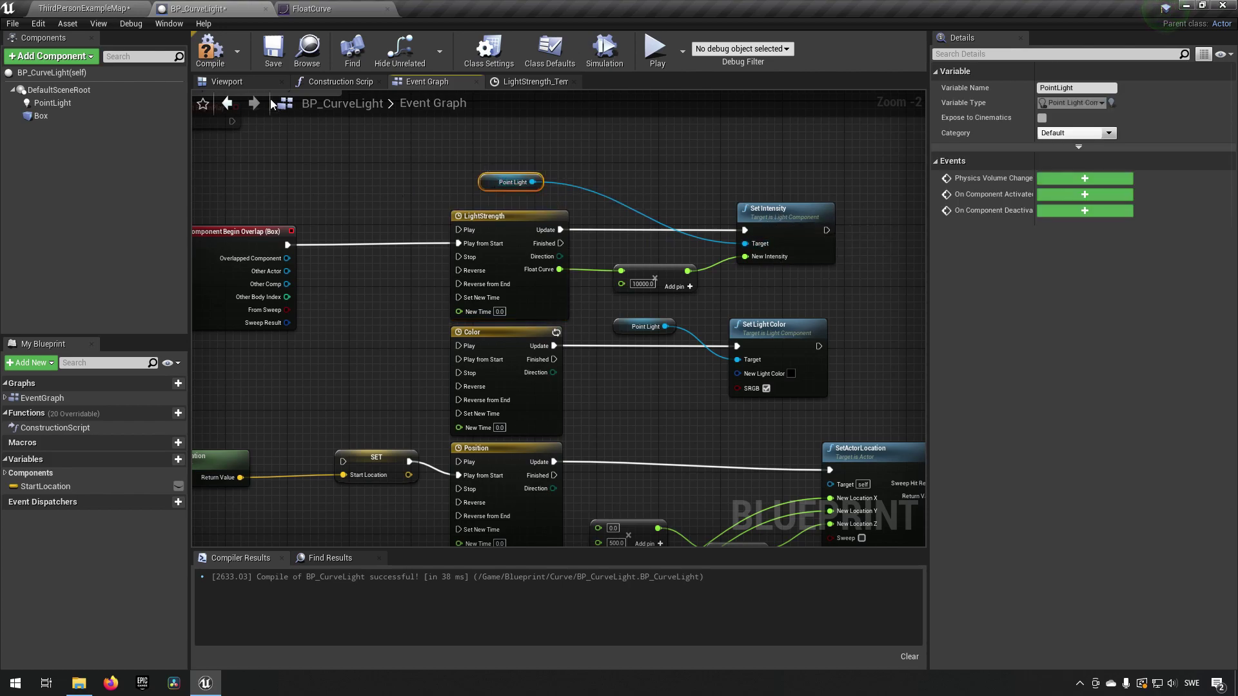
pyautogui.click(227, 81)
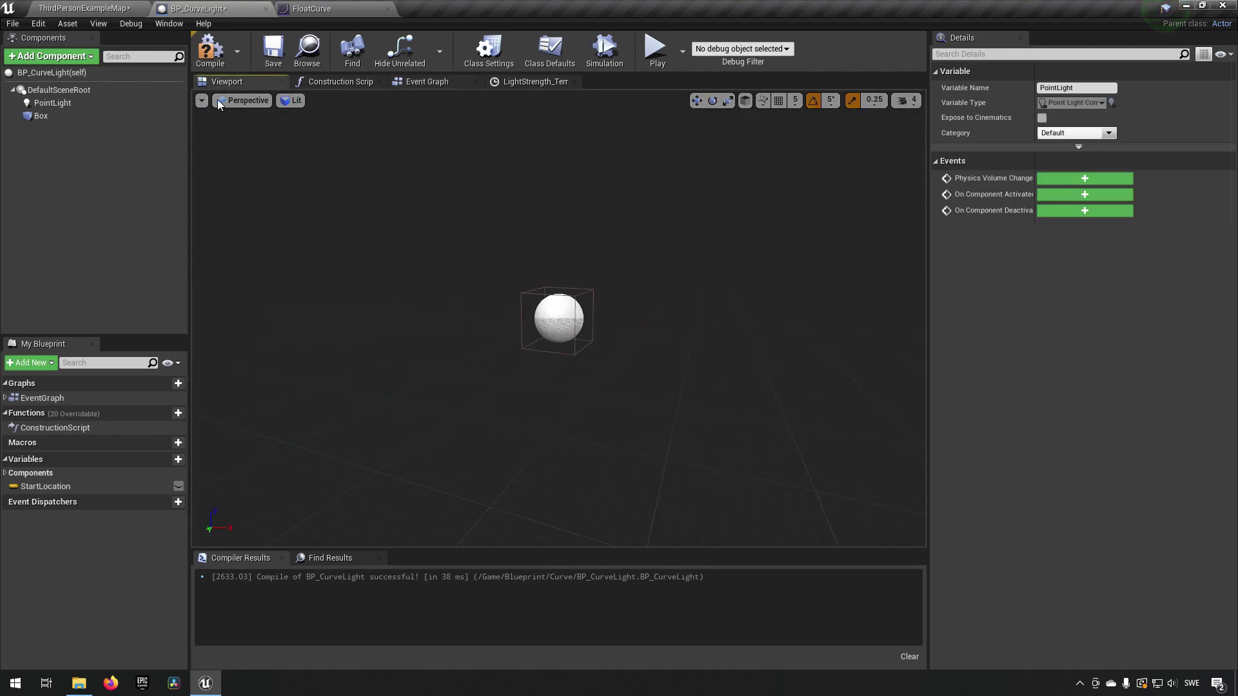
# Step: Select the BP_CurveLight actor in ThirdPersonExampleMap and frame it in view
pyautogui.click(115, 8)
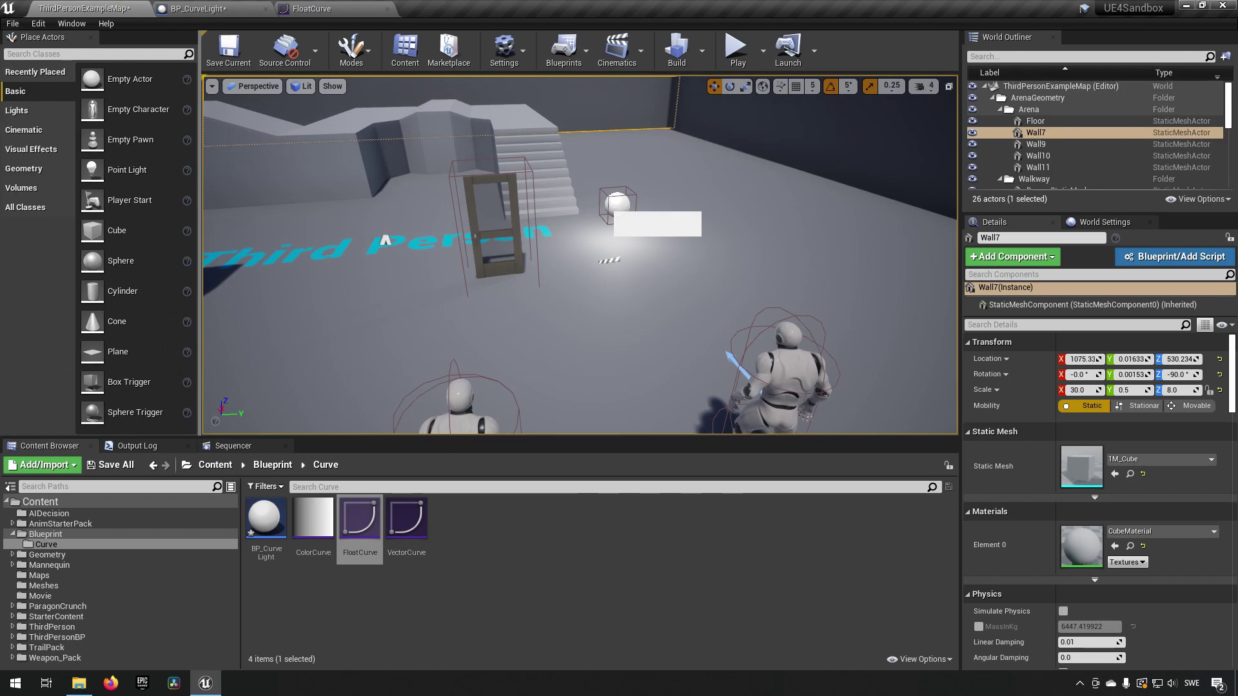
pyautogui.click(618, 207)
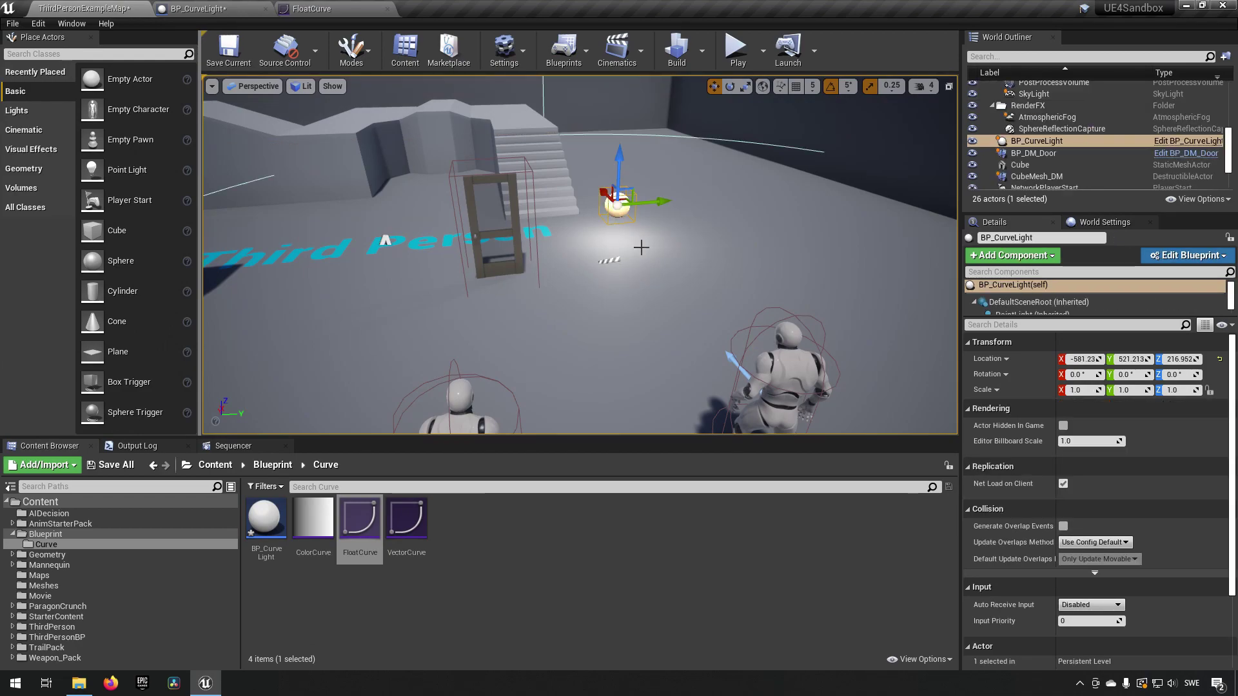
pyautogui.moveTo(635, 258); pyautogui.dragTo(647, 283, button='right')
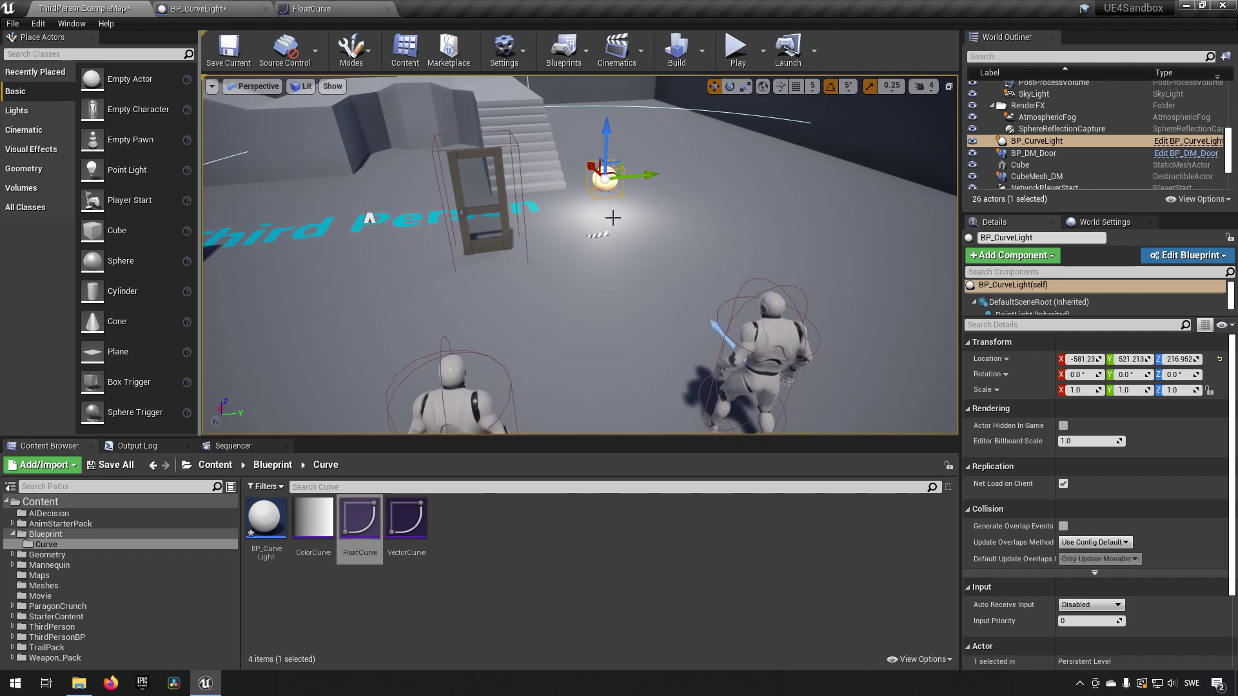
# Step: Play the level, walk the character into the light's box twice to trigger it, then return to BP_CurveLight
pyautogui.click(736, 48)
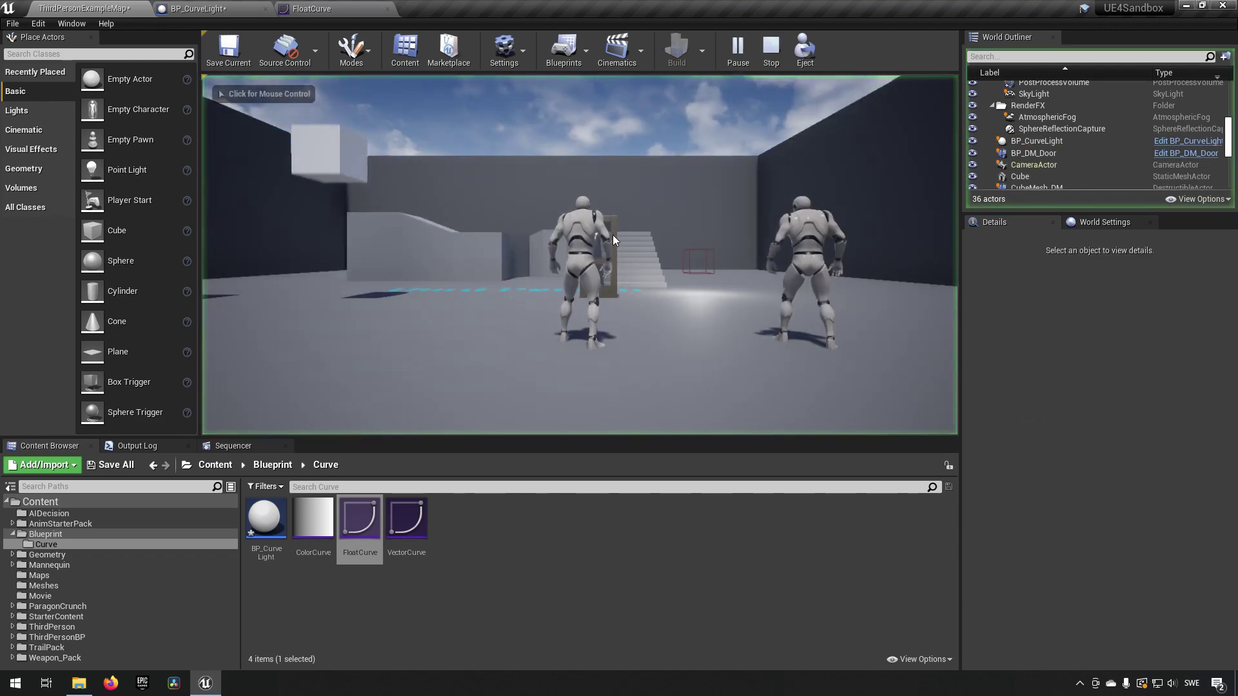
pyautogui.press('w')
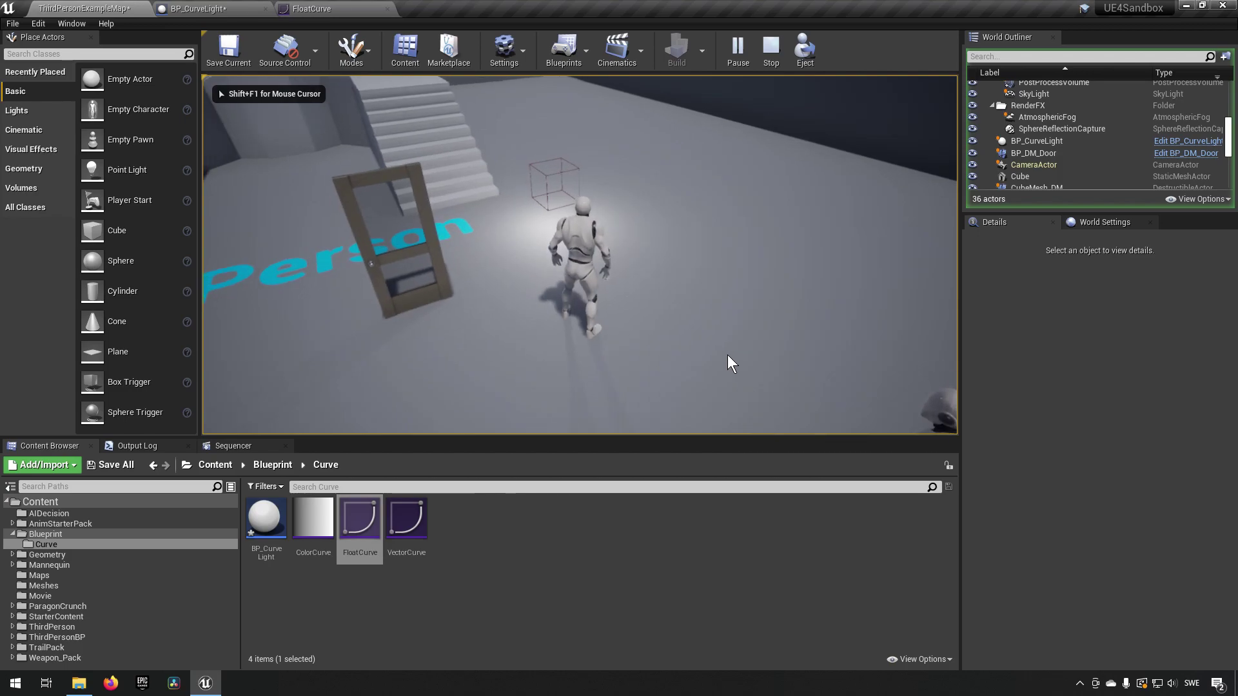
pyautogui.press('w')
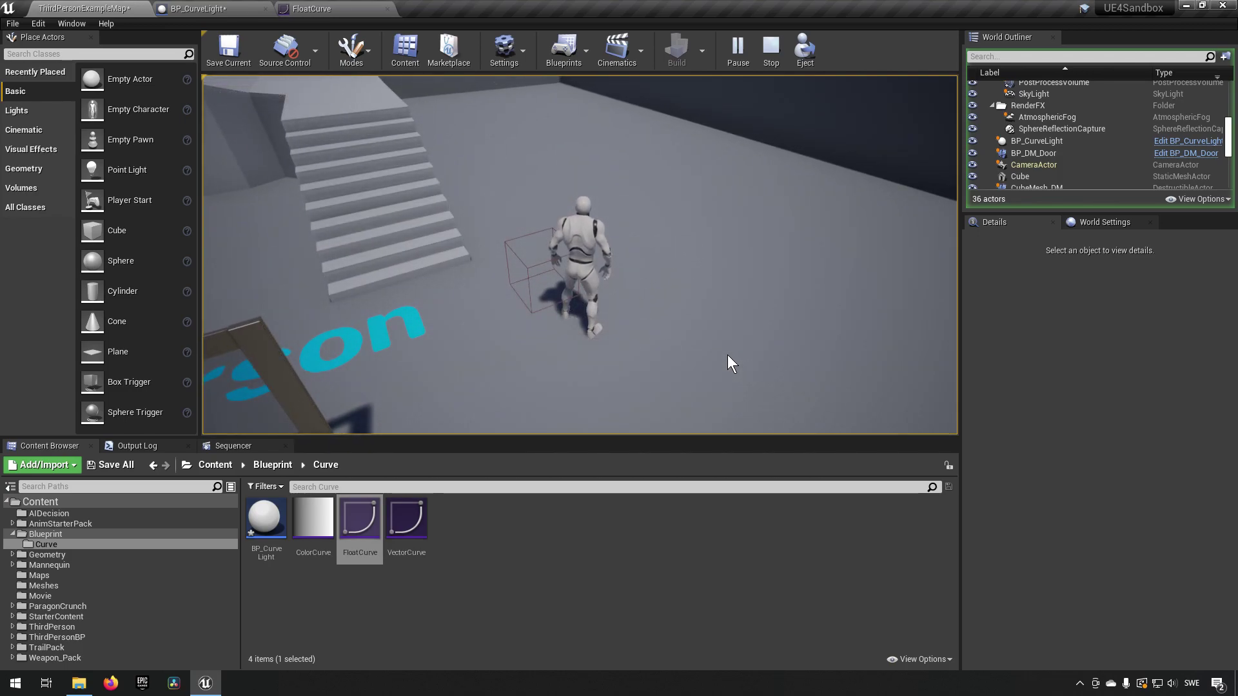
pyautogui.press('s')
pyautogui.press('w')
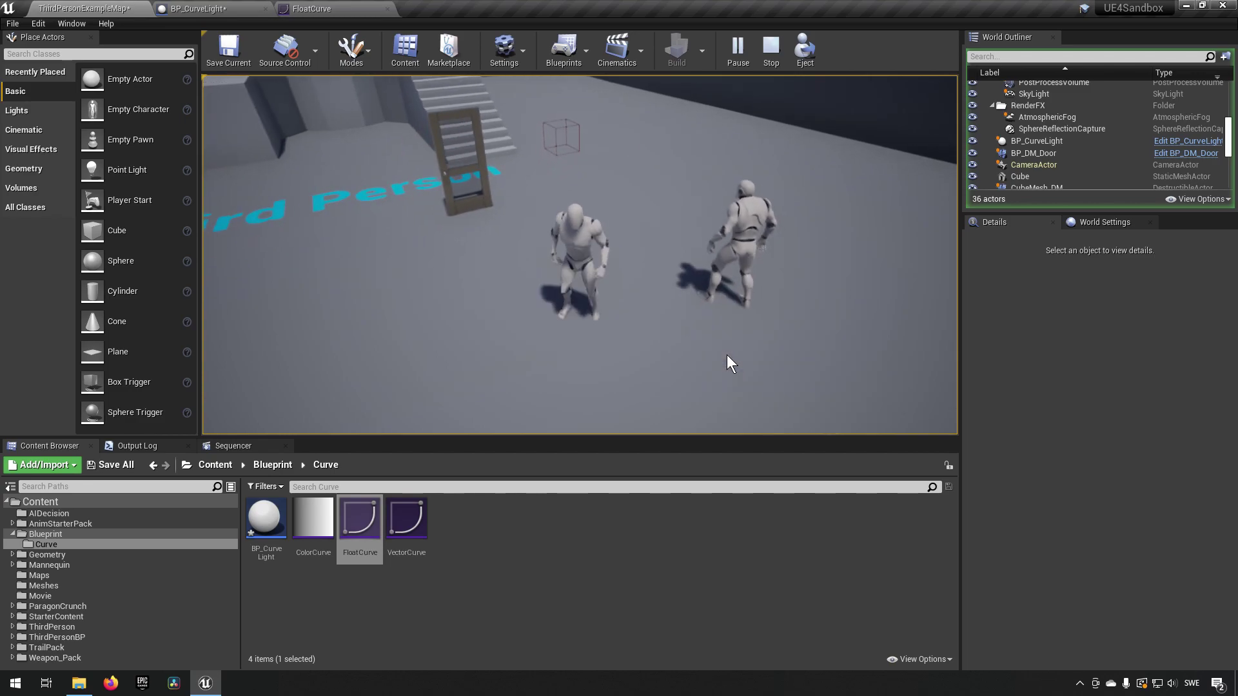
pyautogui.press('Escape')
pyautogui.click(322, 9)
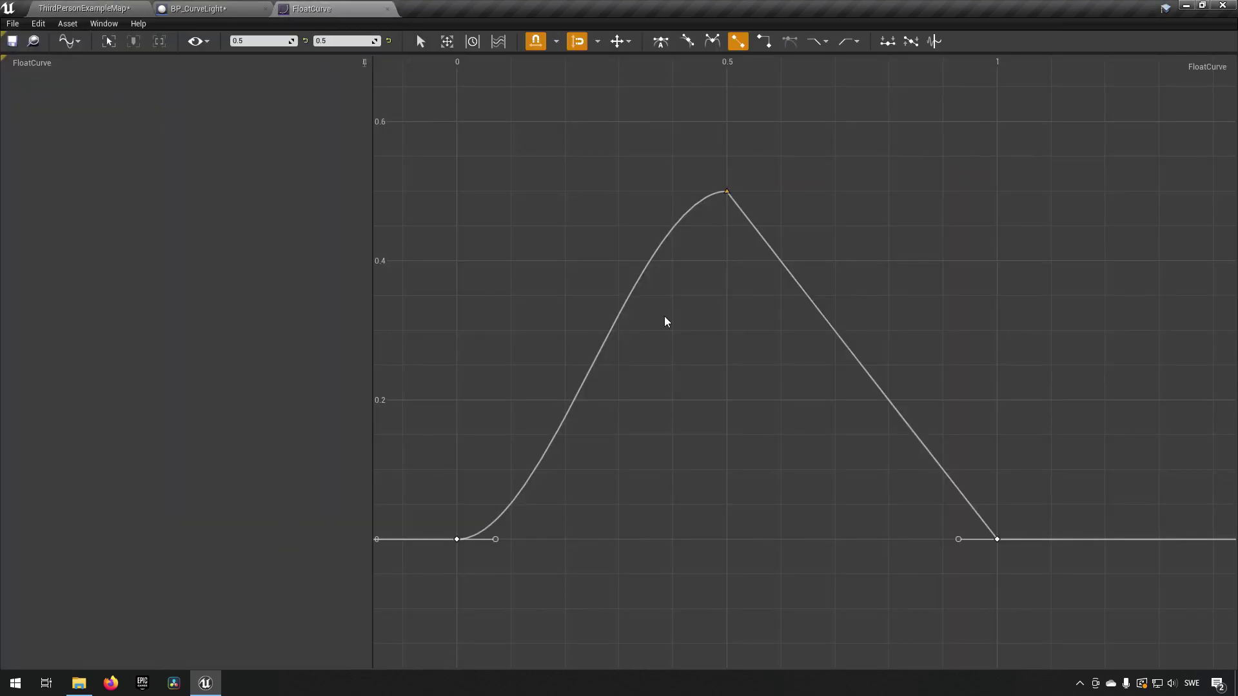
pyautogui.click(219, 8)
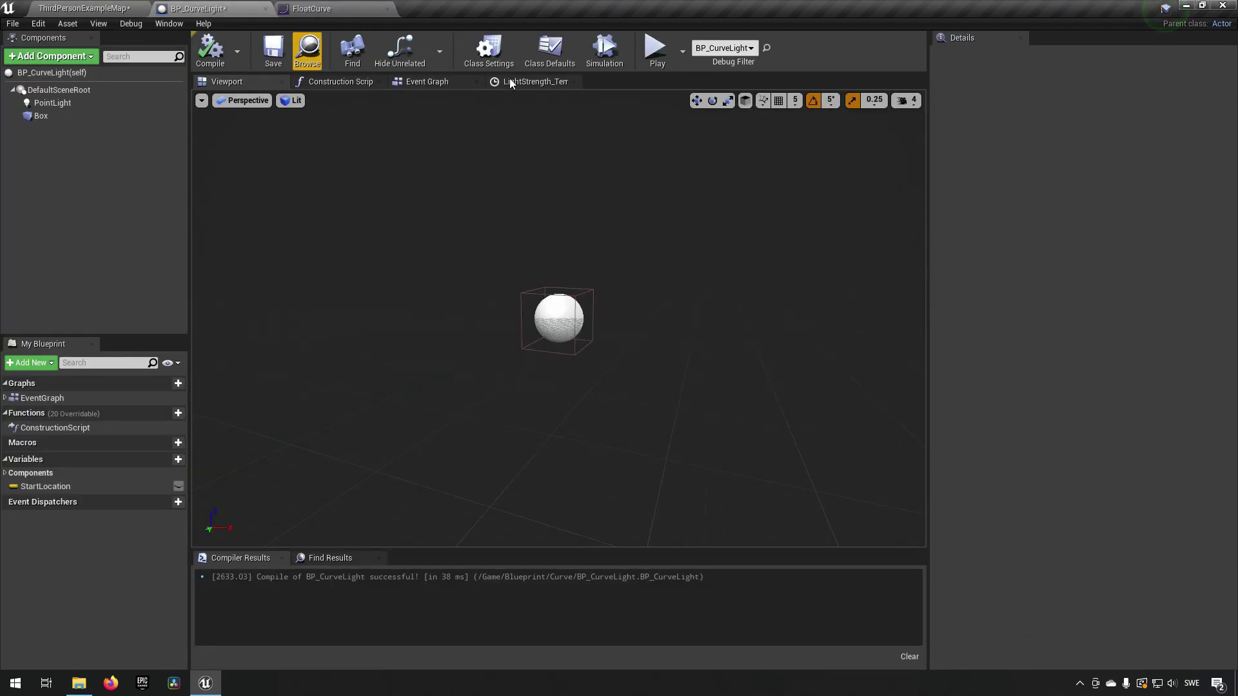
# Step: Connect Begin Overlap's exec output to the SET StartLocation node
pyautogui.click(435, 80)
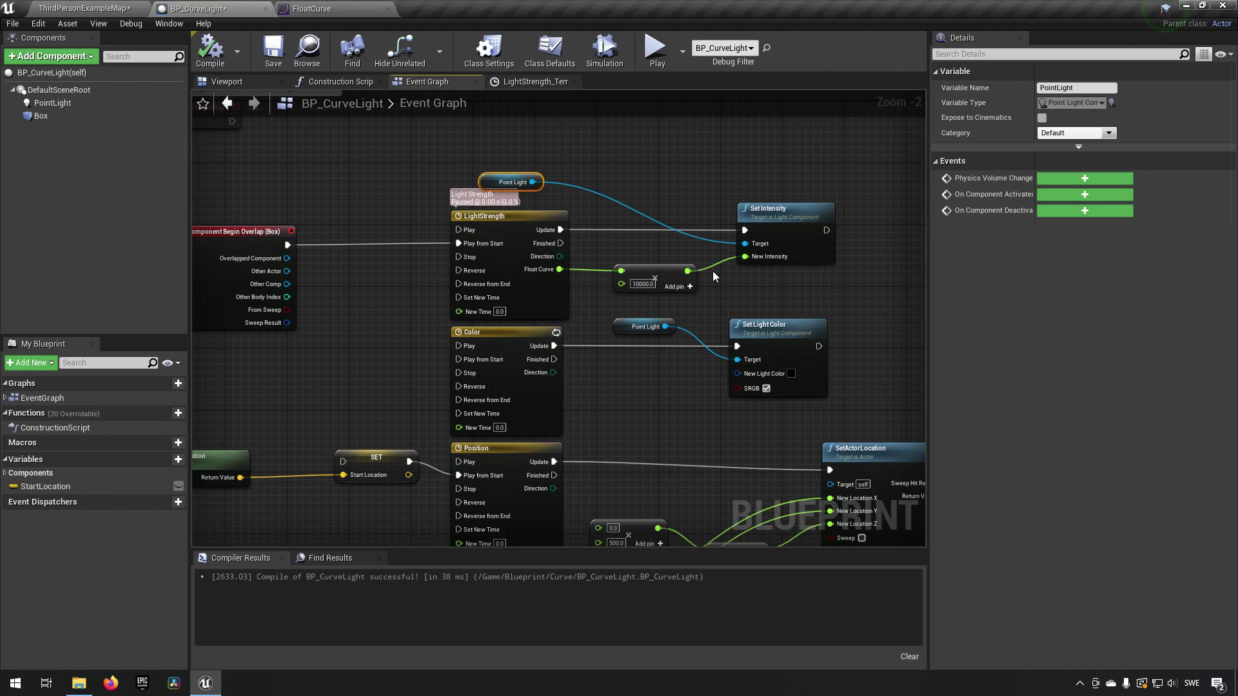
pyautogui.moveTo(378, 345); pyautogui.dragTo(422, 267, button='right')
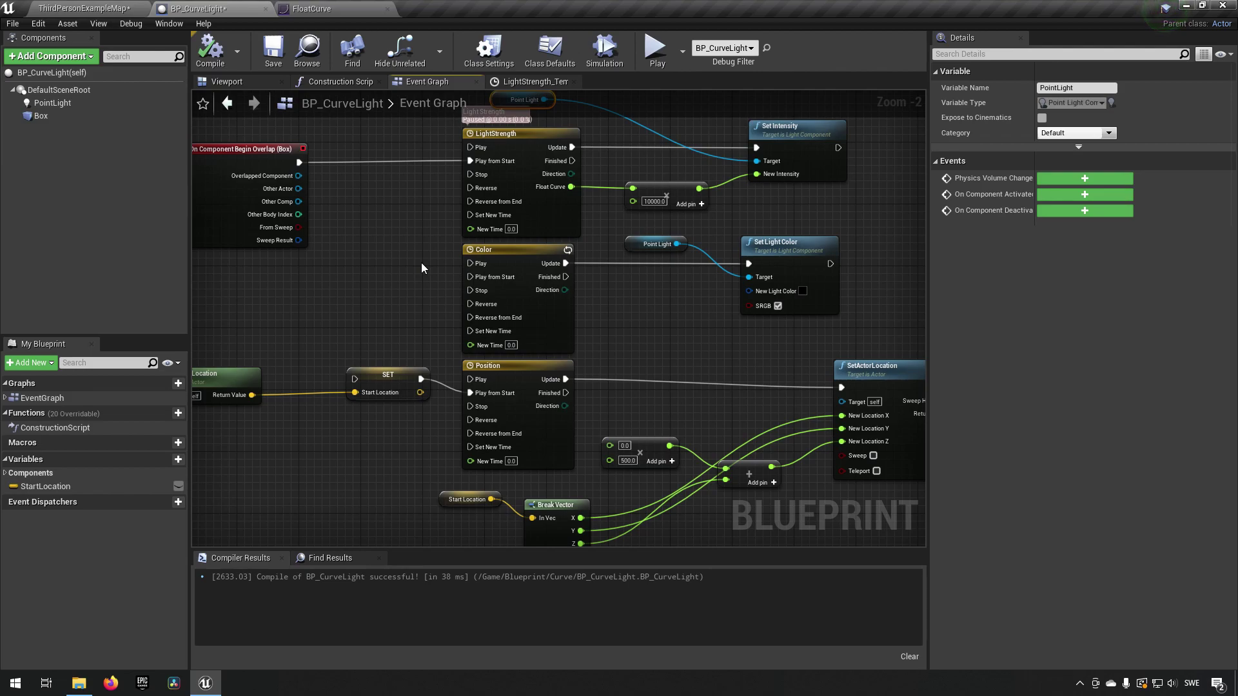
pyautogui.moveTo(399, 320); pyautogui.dragTo(418, 291, button='right')
pyautogui.moveTo(400, 351)
pyautogui.mouseDown()
pyautogui.moveTo(394, 365)
pyautogui.moveTo(407, 352)
pyautogui.mouseUp()
pyautogui.moveTo(318, 134); pyautogui.dragTo(382, 350)
# Step: Inspect the Position timeline wiring, compile BP_CurveLight and return to the level editor
pyautogui.moveTo(533, 347); pyautogui.dragTo(465, 345, button='right')
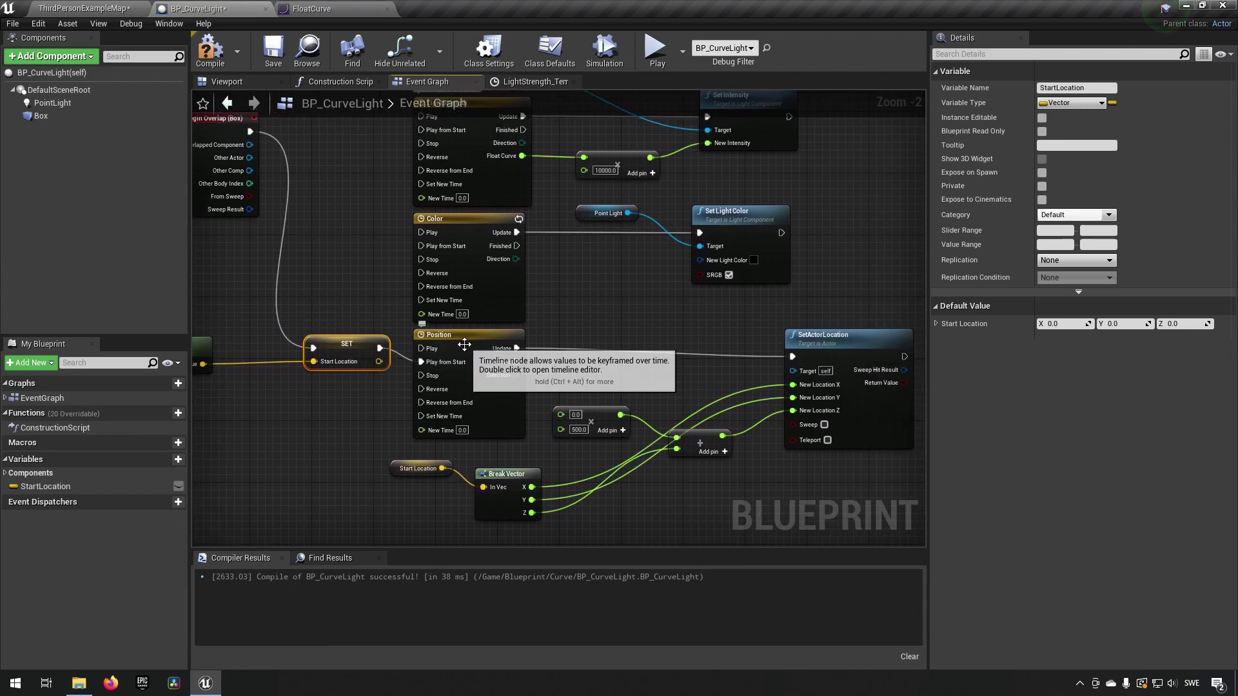
pyautogui.click(464, 345)
pyautogui.moveTo(619, 303); pyautogui.dragTo(662, 288, button='right')
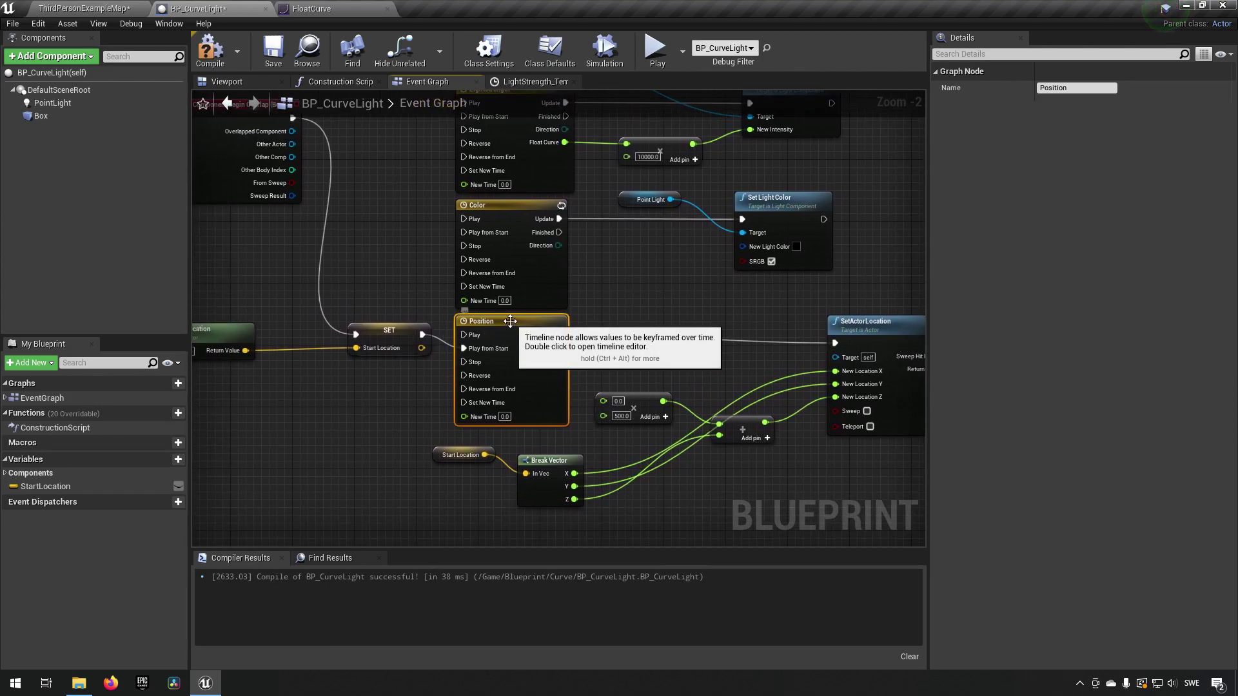
pyautogui.moveTo(650, 470); pyautogui.dragTo(583, 445, button='right')
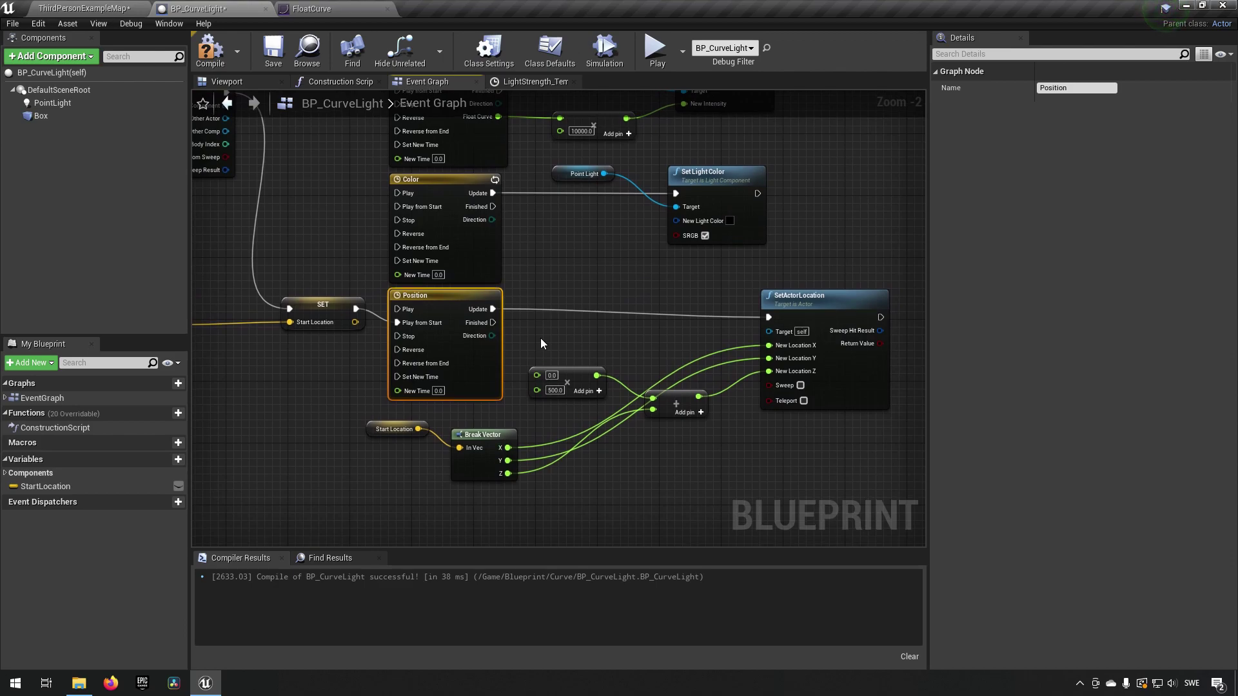
pyautogui.moveTo(609, 287); pyautogui.dragTo(684, 317, button='right')
pyautogui.click(203, 61)
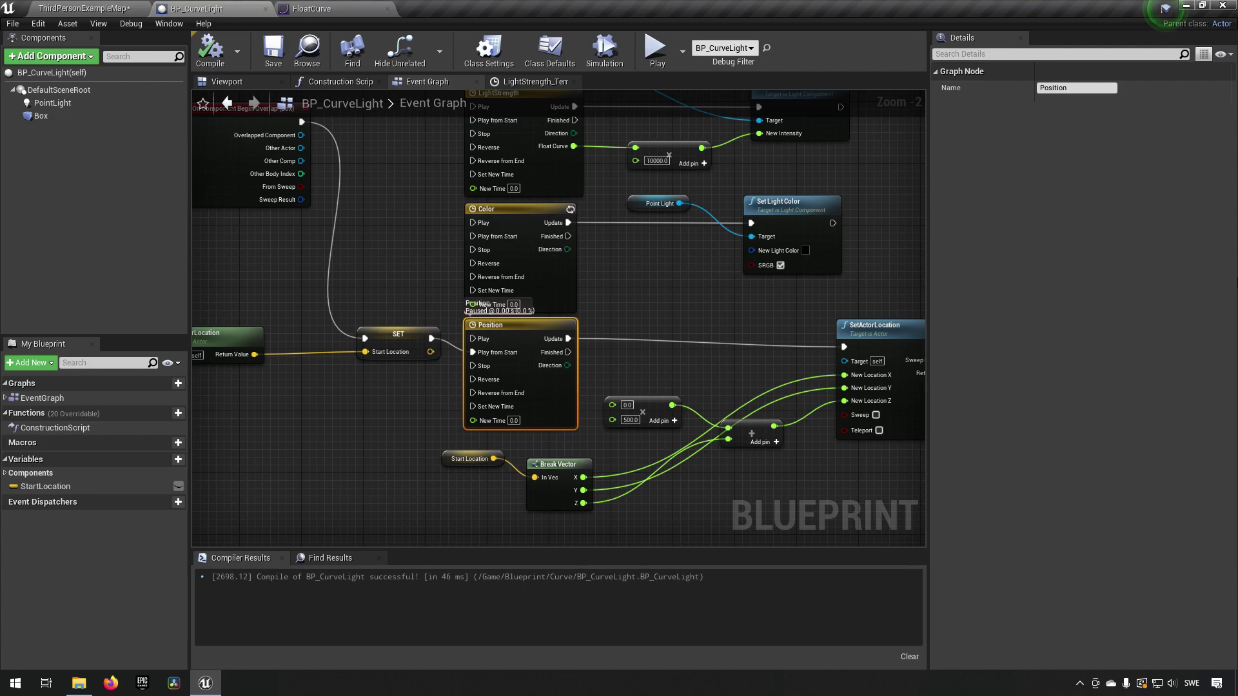
pyautogui.click(126, 8)
# Step: Open the VectorCurve asset, centre its graph on zero and select the X, Y and Z curves in turn
pyautogui.click(406, 519)
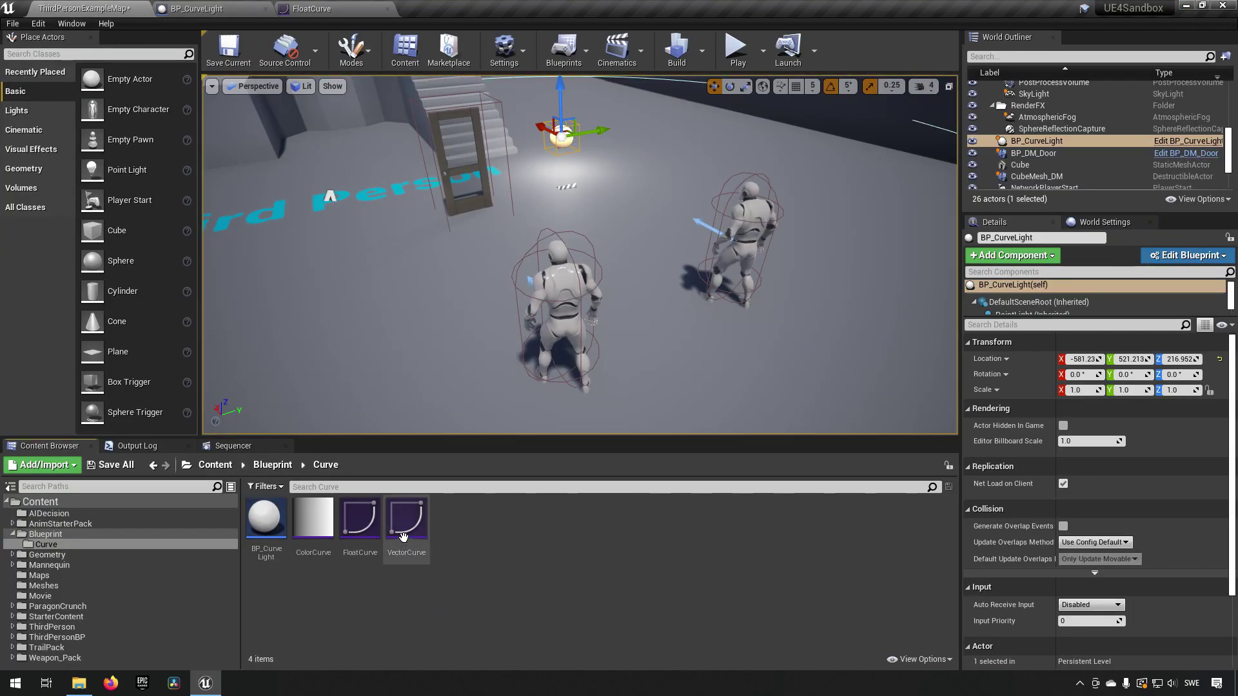
pyautogui.doubleClick(407, 534)
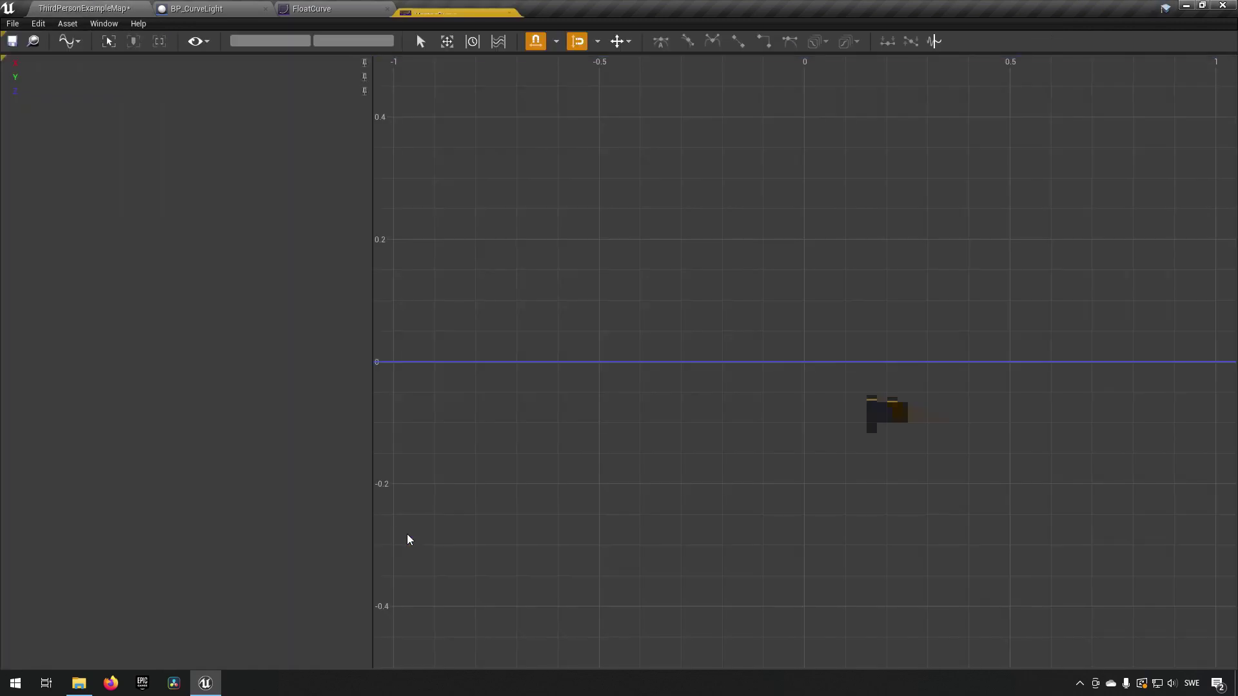
pyautogui.moveTo(655, 234); pyautogui.dragTo(555, 385, button='right')
pyautogui.moveTo(679, 364); pyautogui.dragTo(651, 360, button='right')
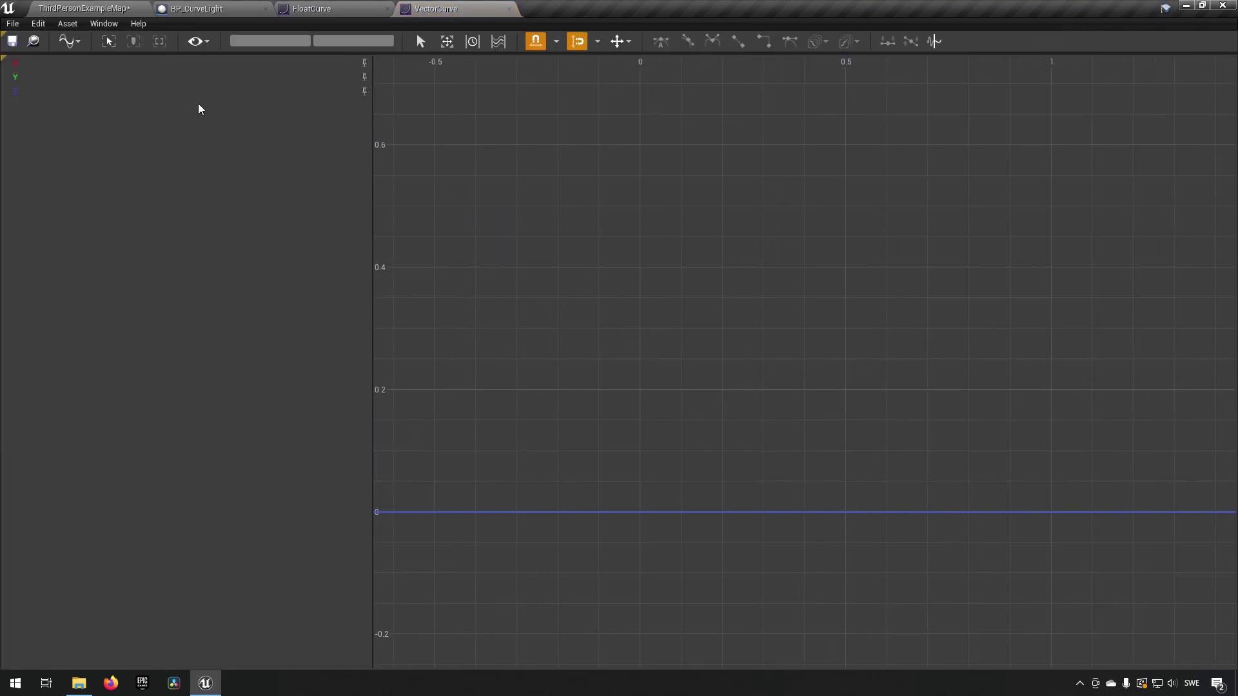
pyautogui.click(123, 62)
pyautogui.click(121, 79)
pyautogui.click(118, 92)
pyautogui.click(148, 79)
pyautogui.click(148, 62)
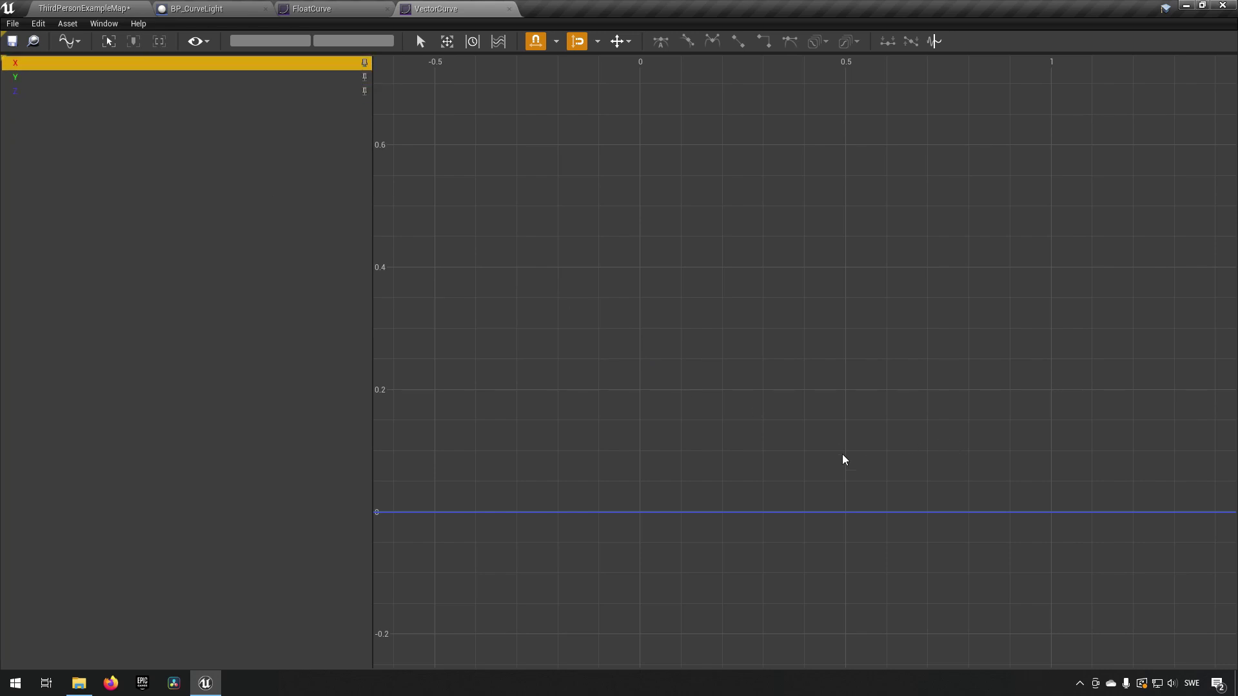
# Step: Add a key to the Y curve, raise it to about 0.15, and toggle Y visibility to frame it
pyautogui.rightClick(601, 514)
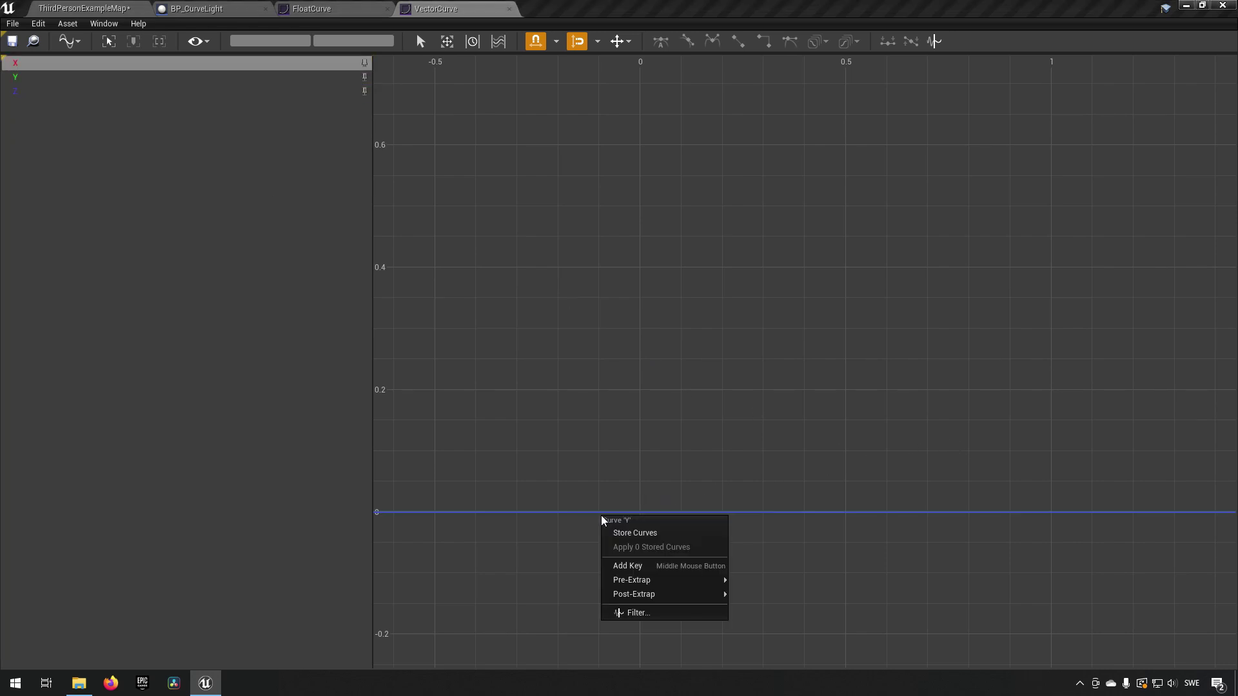
pyautogui.click(636, 566)
pyautogui.moveTo(598, 512); pyautogui.dragTo(597, 416)
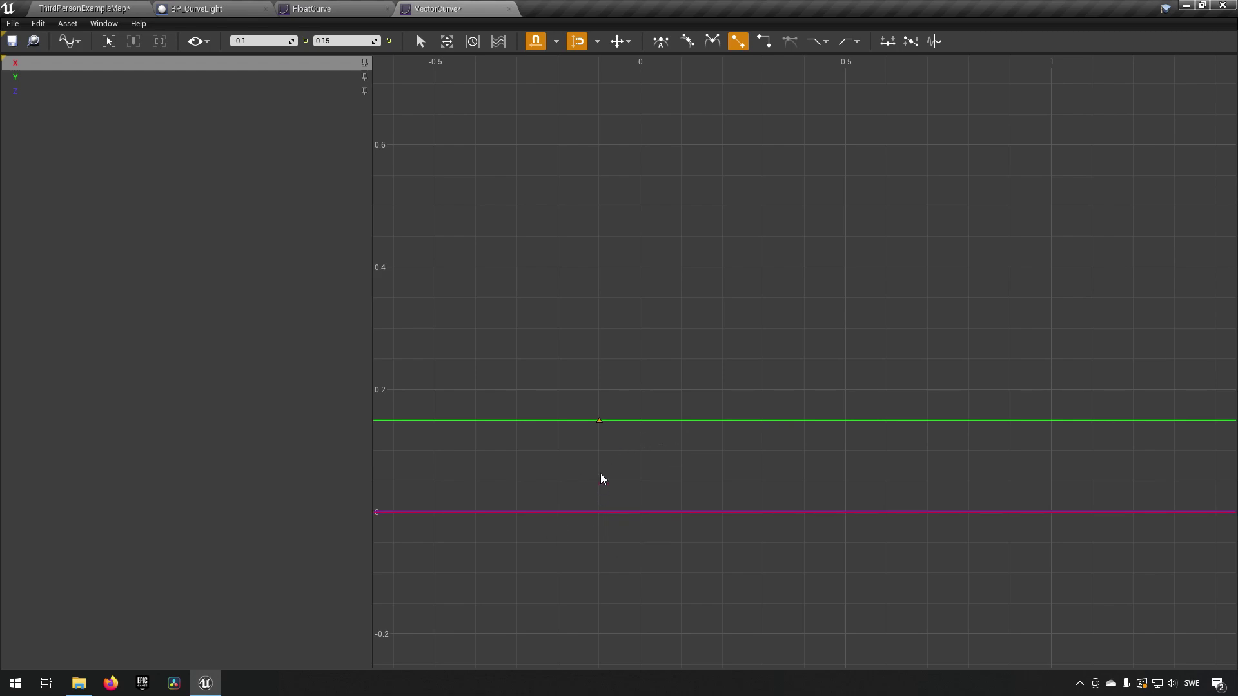
pyautogui.moveTo(599, 426)
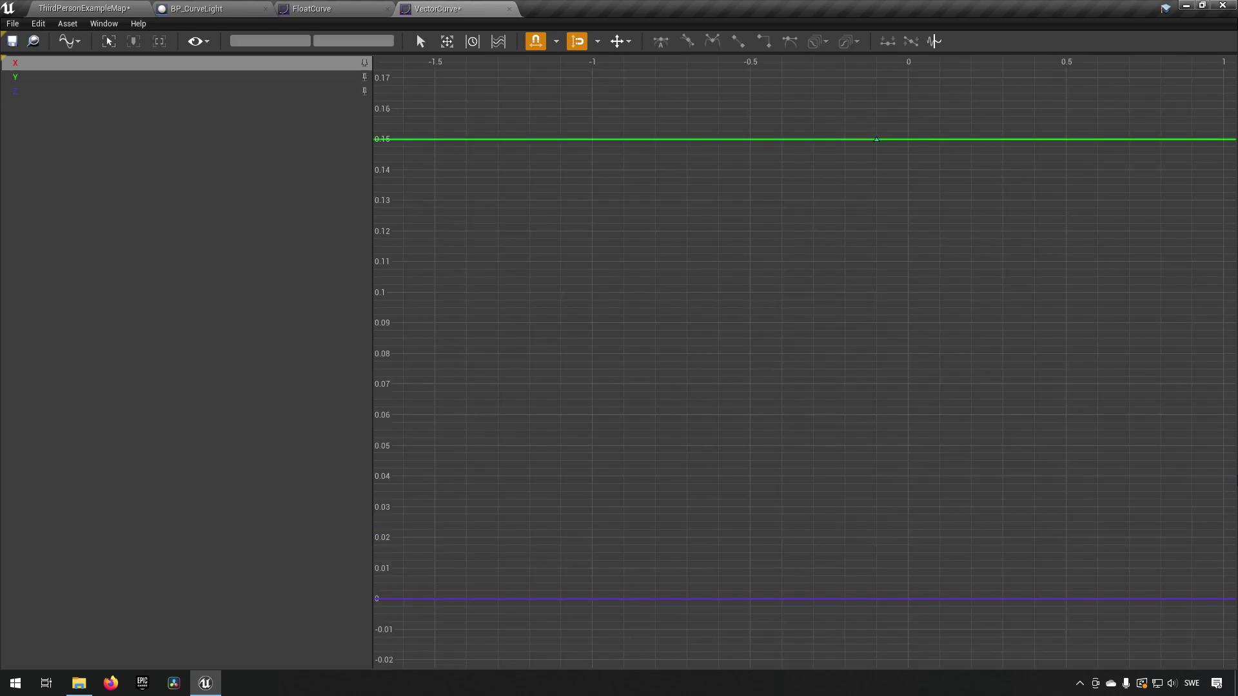
pyautogui.moveTo(1142, 494); pyautogui.dragTo(983, 490, button='right')
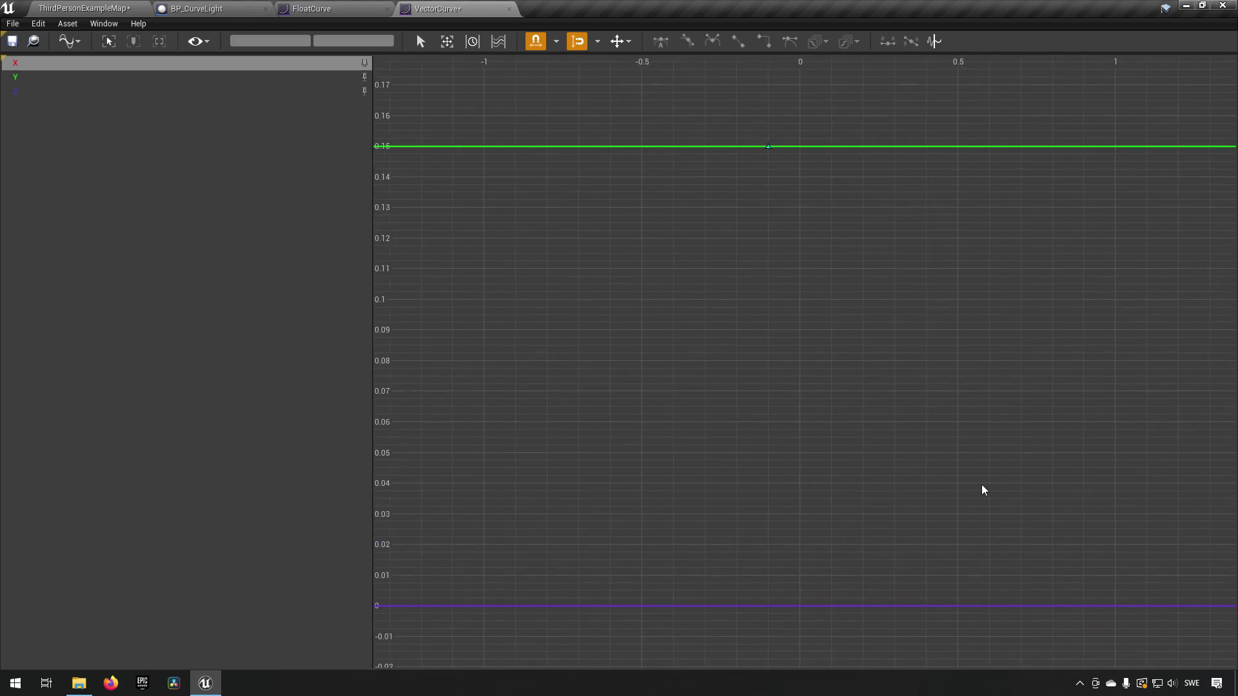
pyautogui.click(364, 78)
pyautogui.press('f')
pyautogui.moveTo(756, 175); pyautogui.dragTo(771, 292, button='right')
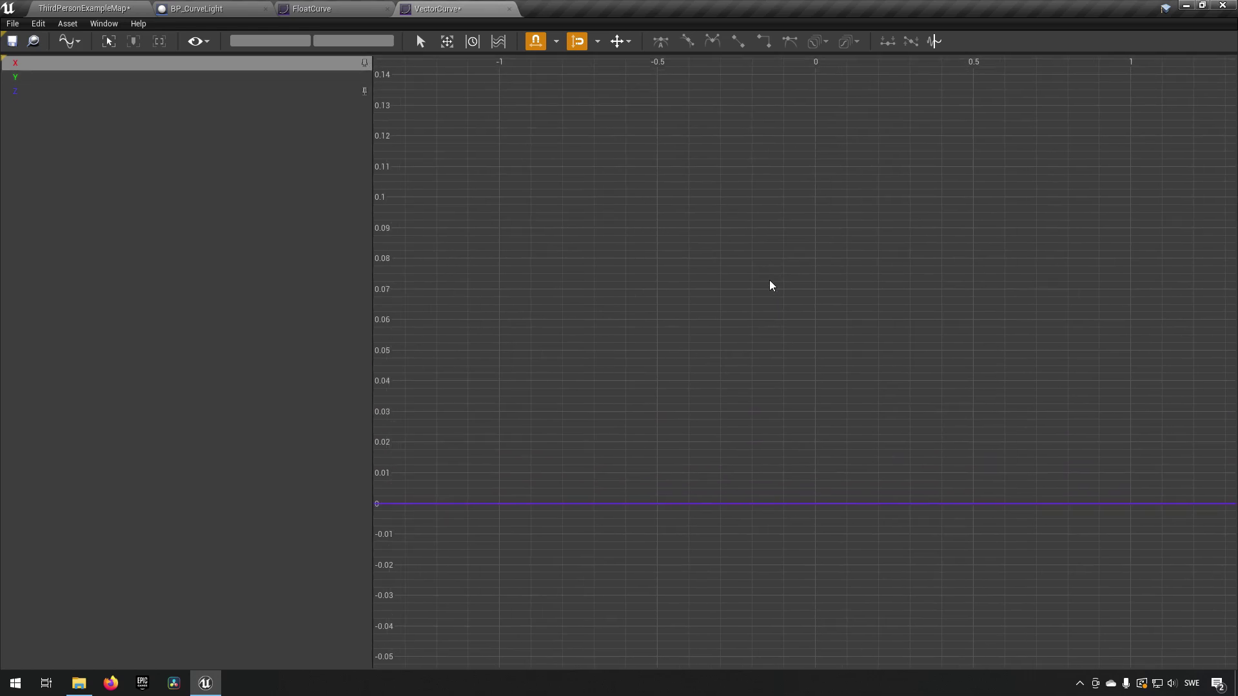
pyautogui.click(364, 76)
pyautogui.moveTo(799, 83); pyautogui.dragTo(798, 130, button='right')
# Step: Delete the Y key so all curves stay flat at 0, then toggle X and Y visibility
pyautogui.rightClick(794, 131)
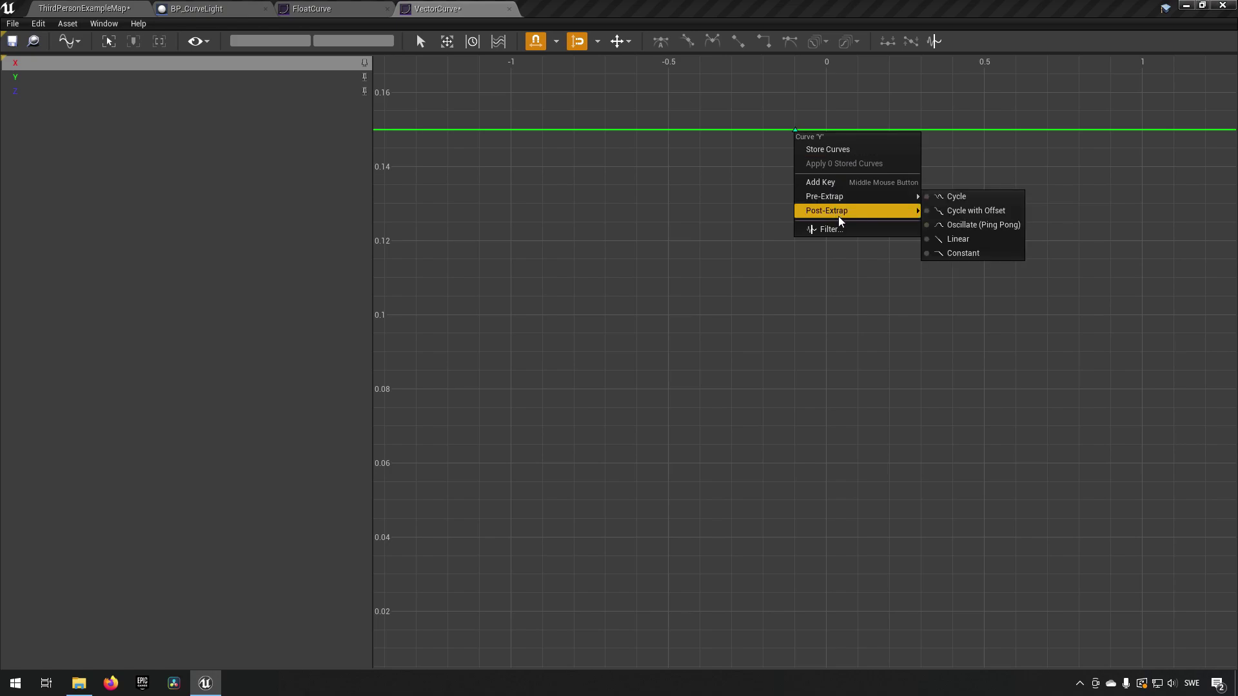
pyautogui.click(703, 164)
pyautogui.moveTo(772, 100); pyautogui.dragTo(816, 155)
pyautogui.press('Delete')
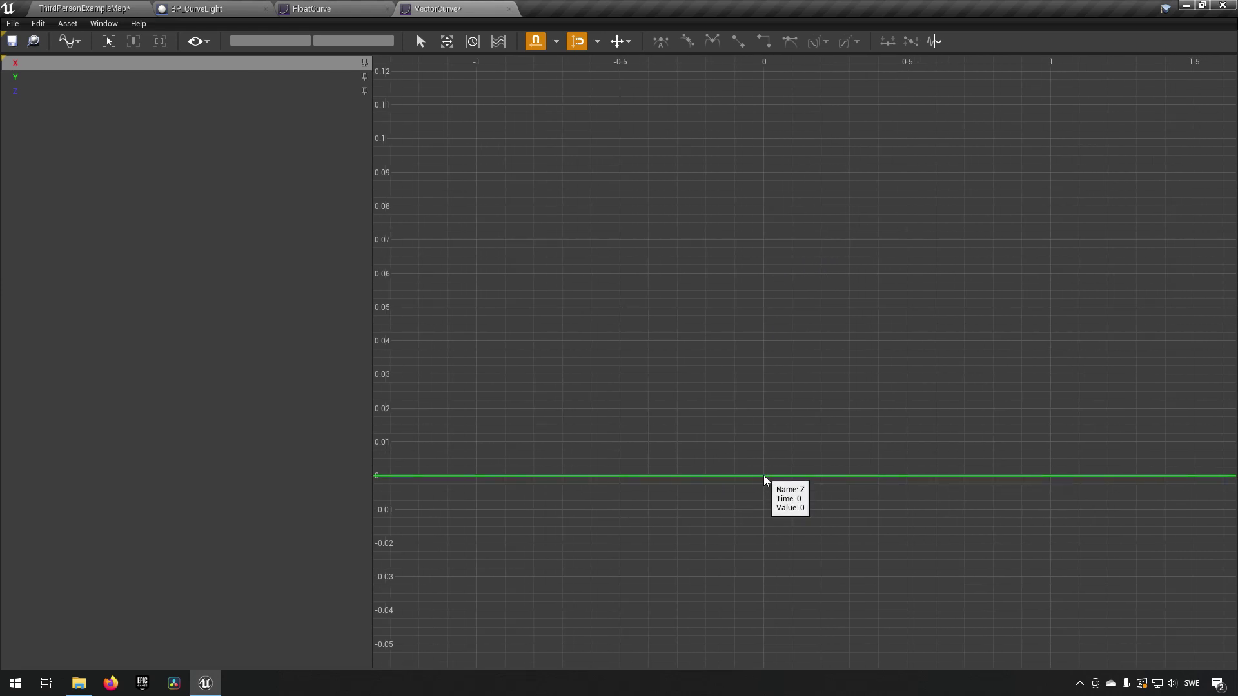
pyautogui.rightClick(763, 474)
pyautogui.click(539, 240)
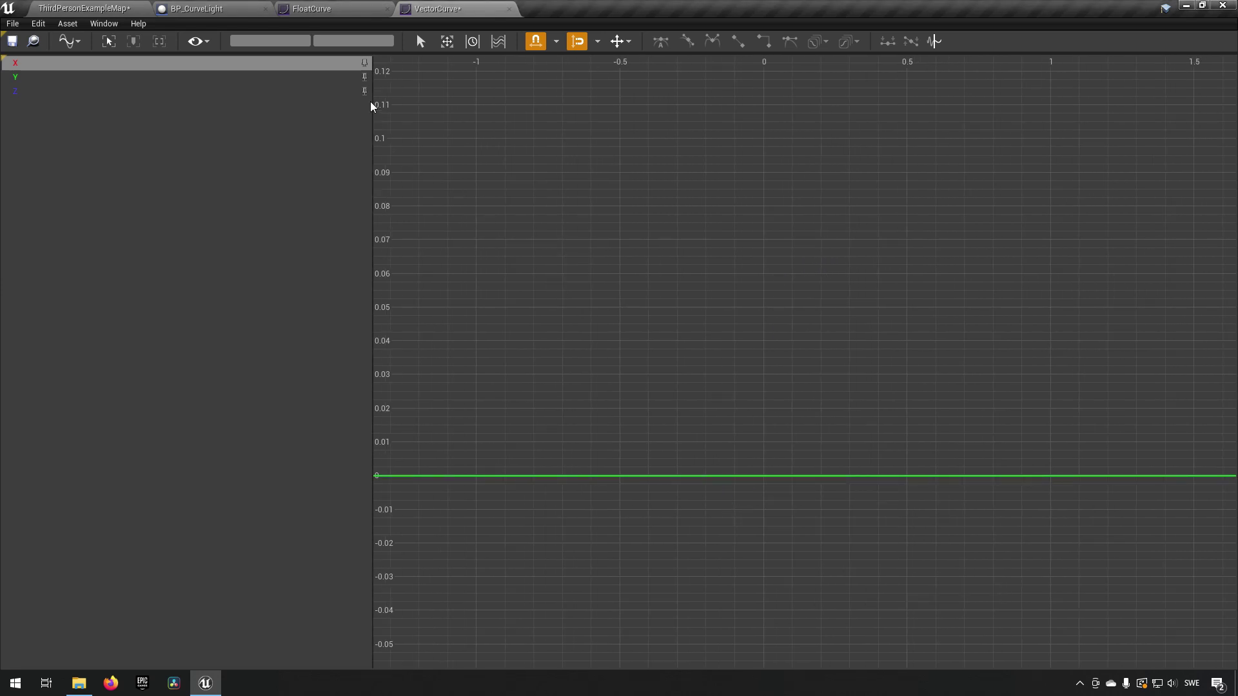
pyautogui.click(363, 64)
pyautogui.click(365, 78)
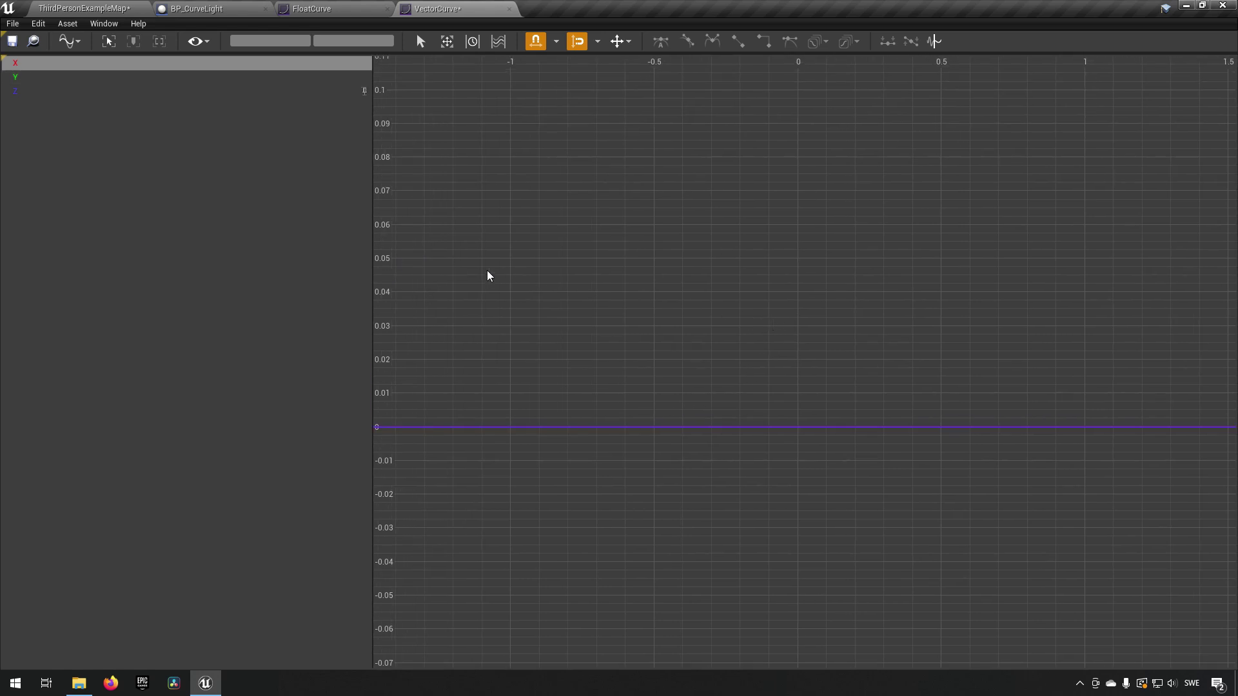
# Step: Add keys to the VectorCurve's Z curve at times 0, 0.8 and 1.3
pyautogui.rightClick(796, 428)
pyautogui.click(850, 479)
pyautogui.moveTo(834, 337); pyautogui.dragTo(548, 372, button='right')
pyautogui.rightClick(739, 462)
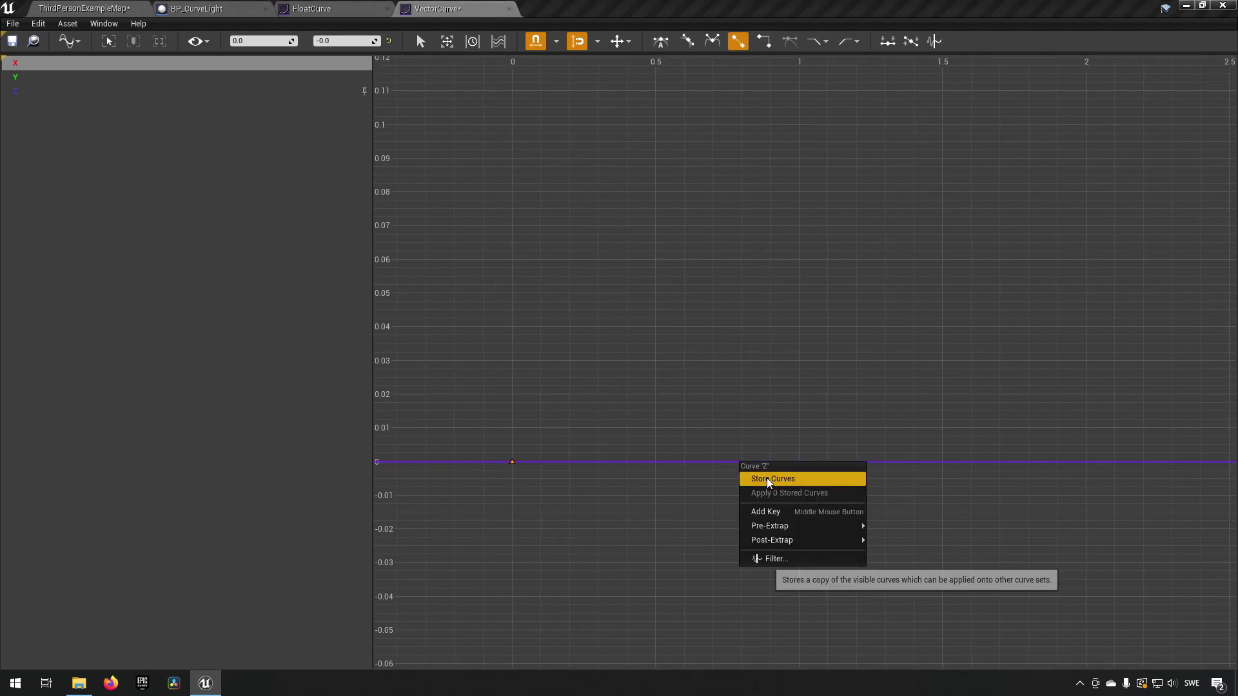
pyautogui.click(772, 509)
pyautogui.rightClick(877, 463)
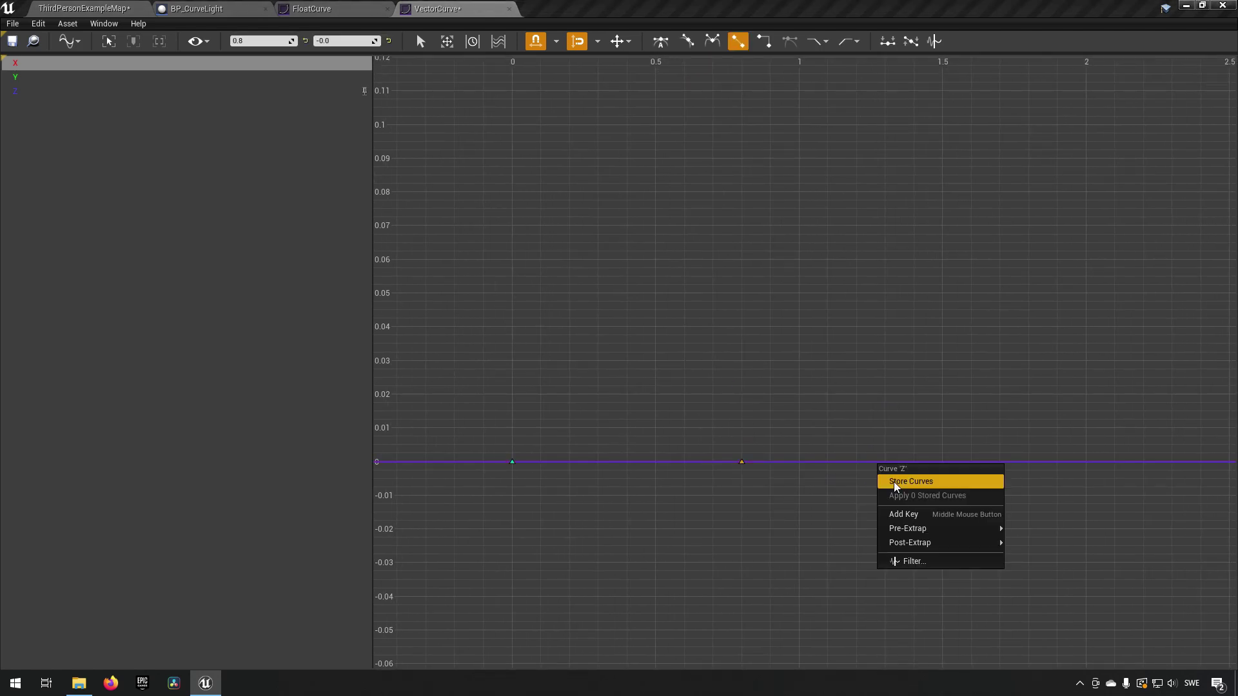
pyautogui.click(908, 512)
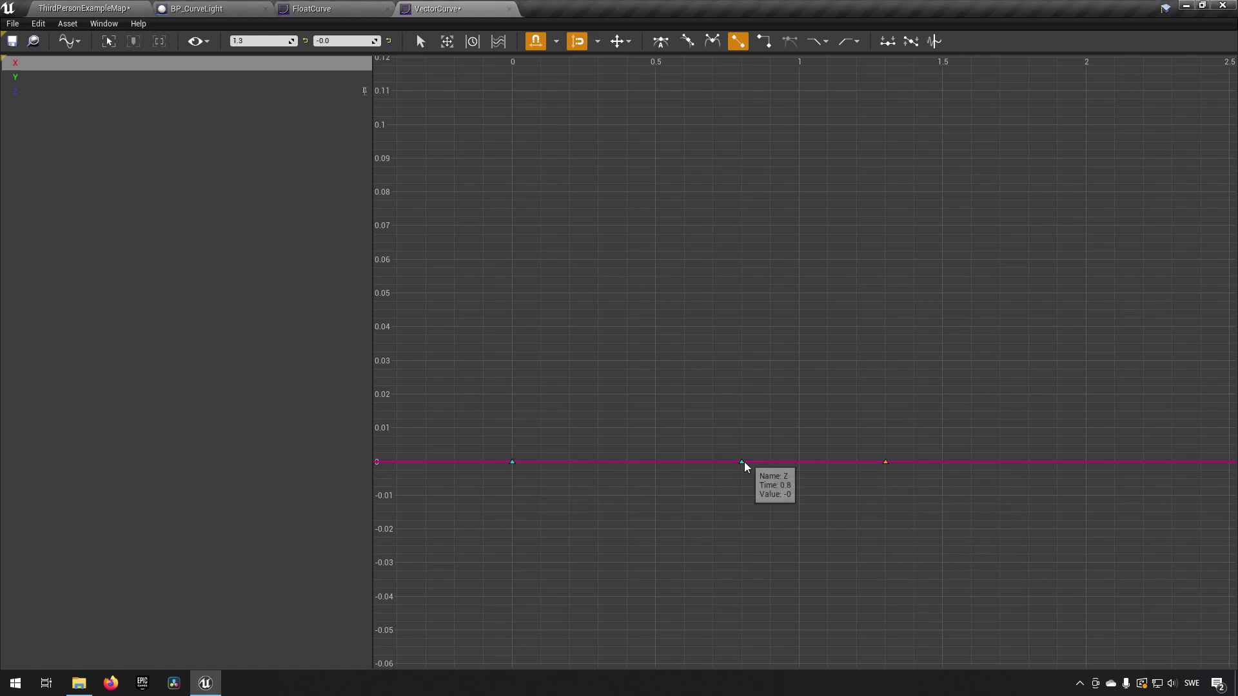
# Step: Drag the Z keys into a 0.4 peak at time 0.5, returning to 0 at time 1.0
pyautogui.moveTo(742, 462); pyautogui.dragTo(655, 291)
pyautogui.moveTo(885, 461); pyautogui.dragTo(798, 461)
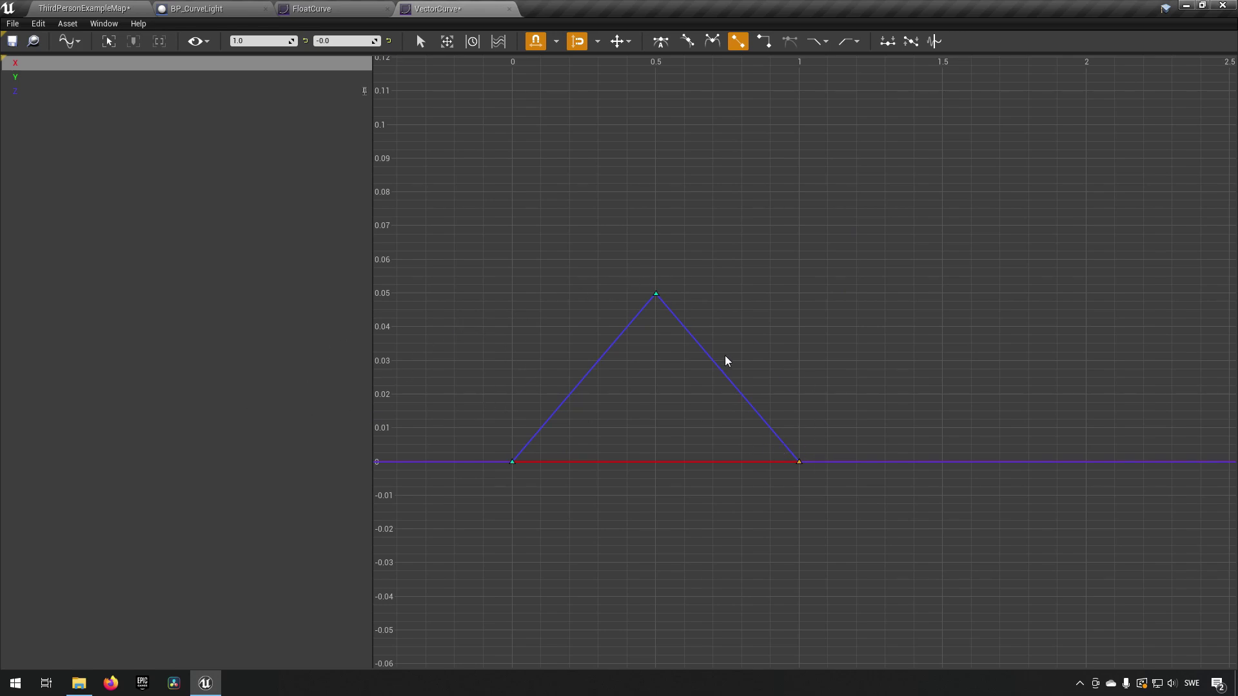
pyautogui.moveTo(535, 265); pyautogui.dragTo(648, 372, button='right')
pyautogui.scroll(-4, 643, 313)
pyautogui.moveTo(727, 367); pyautogui.dragTo(727, 136)
pyautogui.scroll(-2, 741, 122)
pyautogui.moveTo(756, 116); pyautogui.dragTo(762, 381, button='right')
pyautogui.scroll(-2, 763, 381)
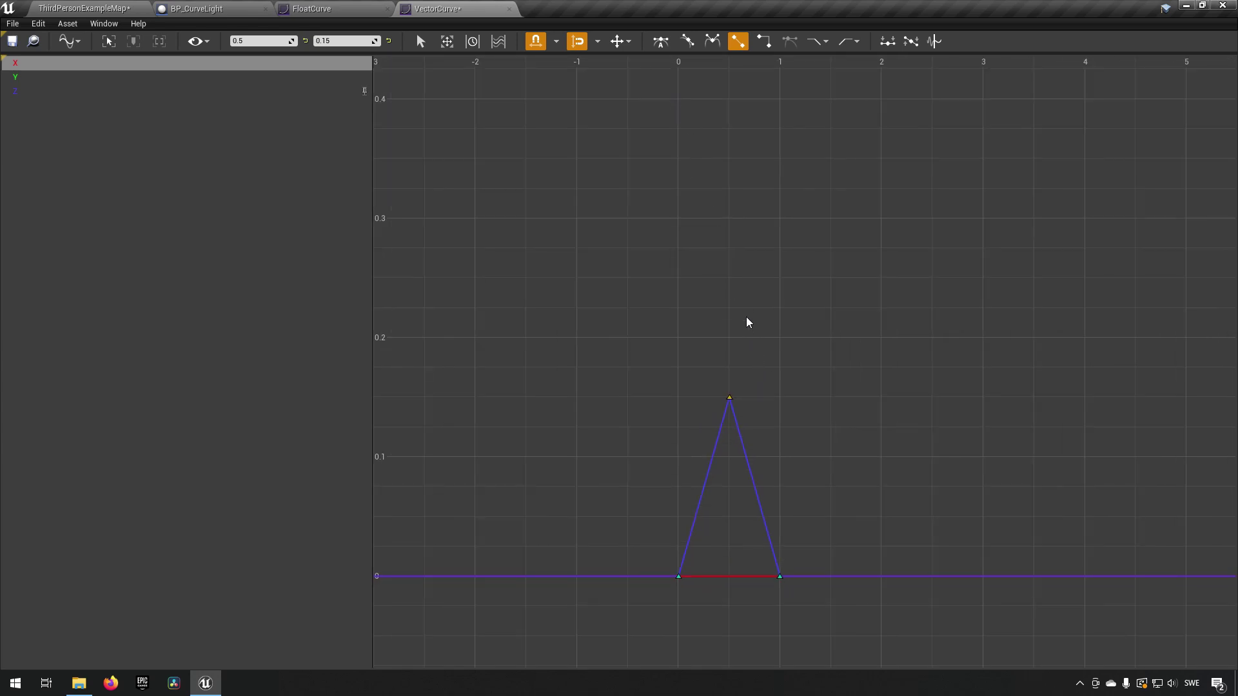
pyautogui.moveTo(732, 397); pyautogui.dragTo(733, 106)
# Step: Open BP_CurveLight's Position timeline for editing, keeping its name Position
pyautogui.click(209, 8)
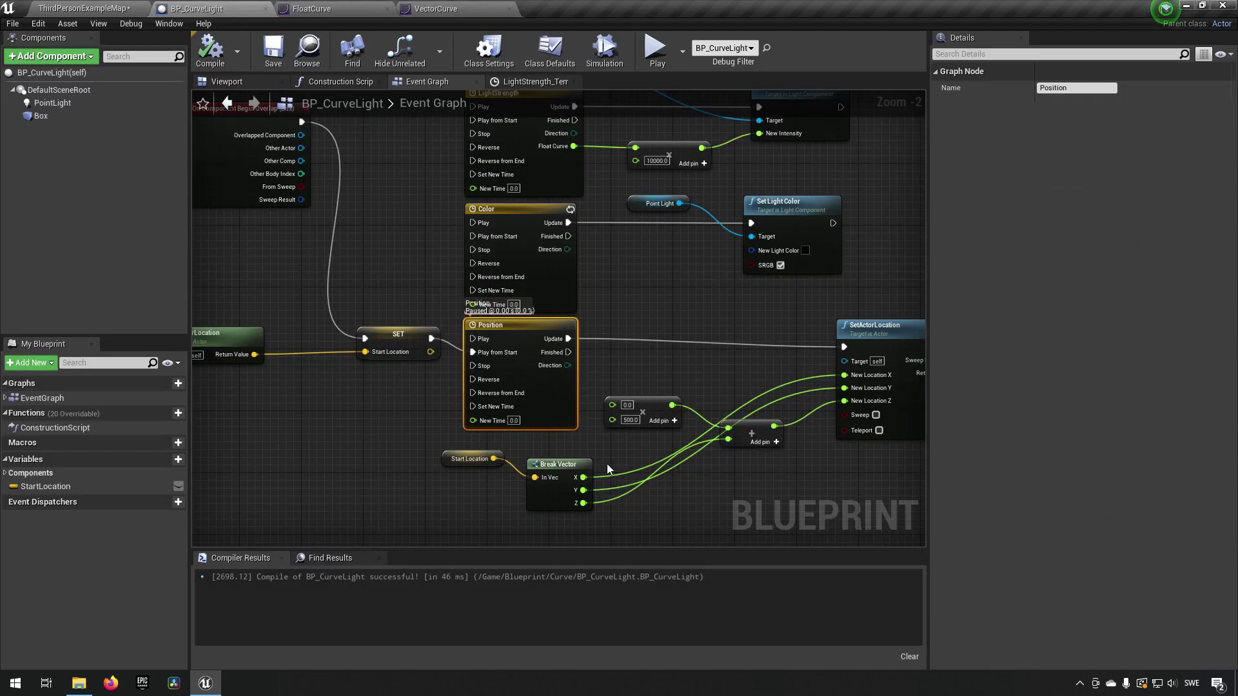
pyautogui.moveTo(392, 419); pyautogui.dragTo(450, 432, button='right')
pyautogui.moveTo(778, 384); pyautogui.dragTo(727, 363, button='right')
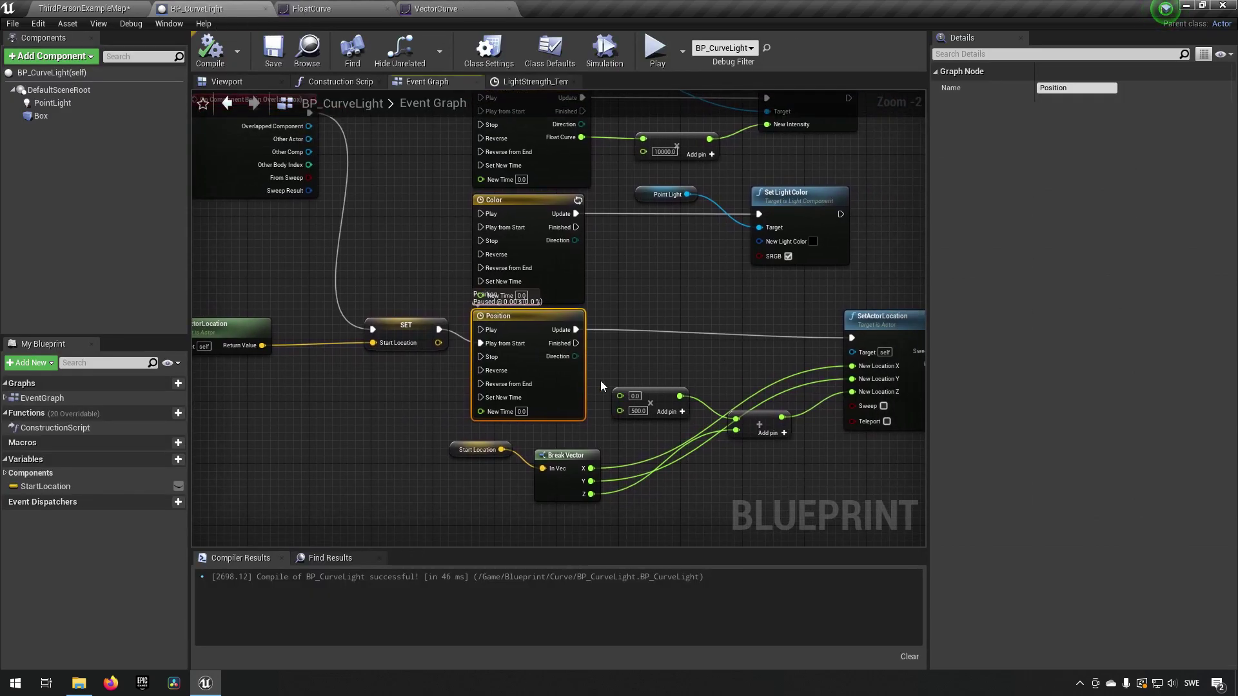
pyautogui.press('F2')
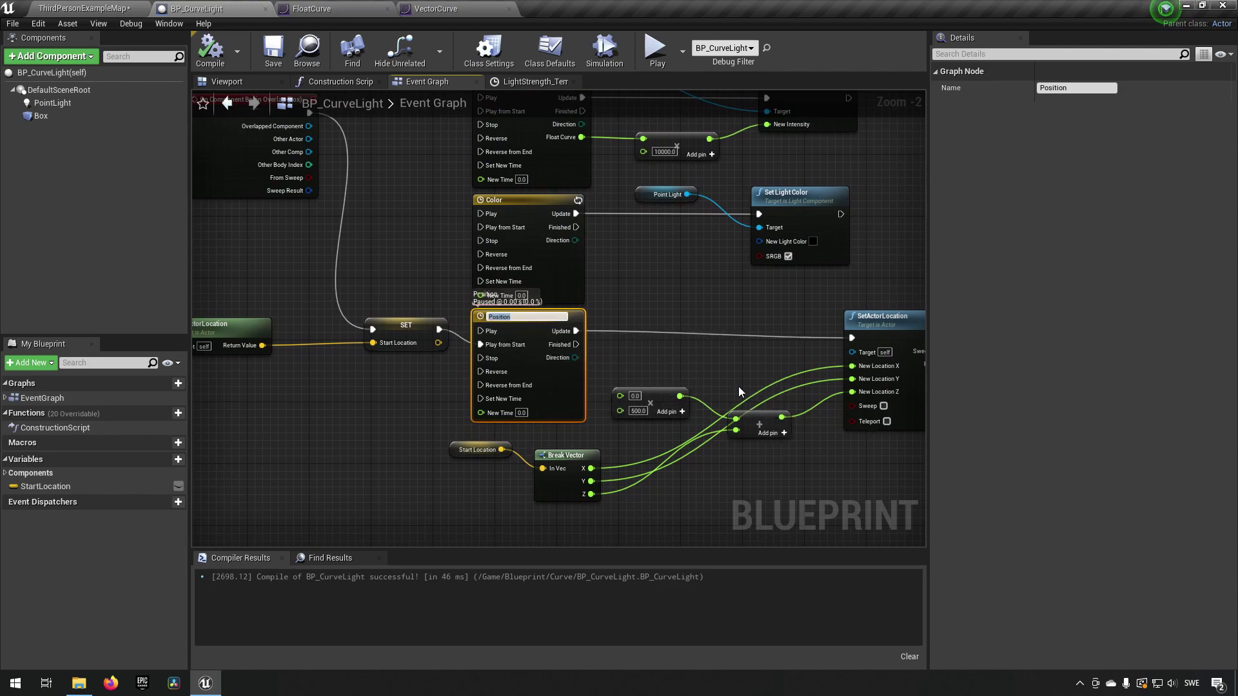
pyautogui.click(650, 335)
pyautogui.click(528, 319)
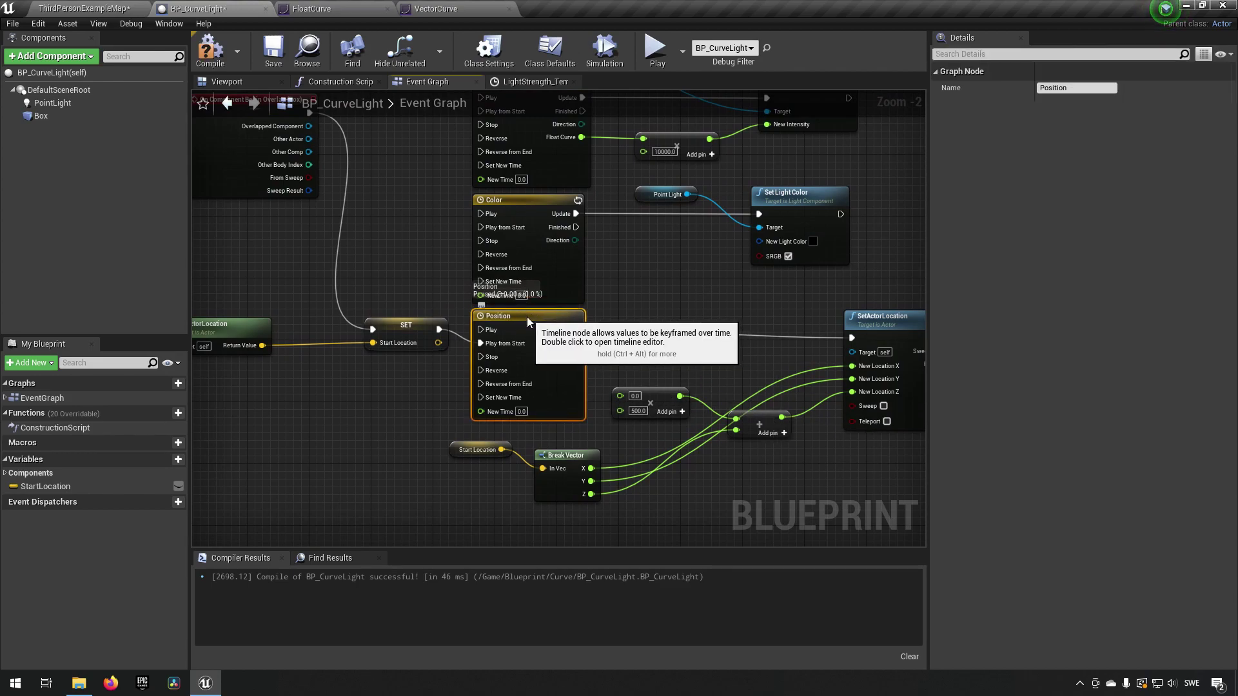
pyautogui.doubleClick(527, 322)
# Step: Assign the selected VectorCurve asset as the Position timeline's curve and return to the Event Graph
pyautogui.click(80, 8)
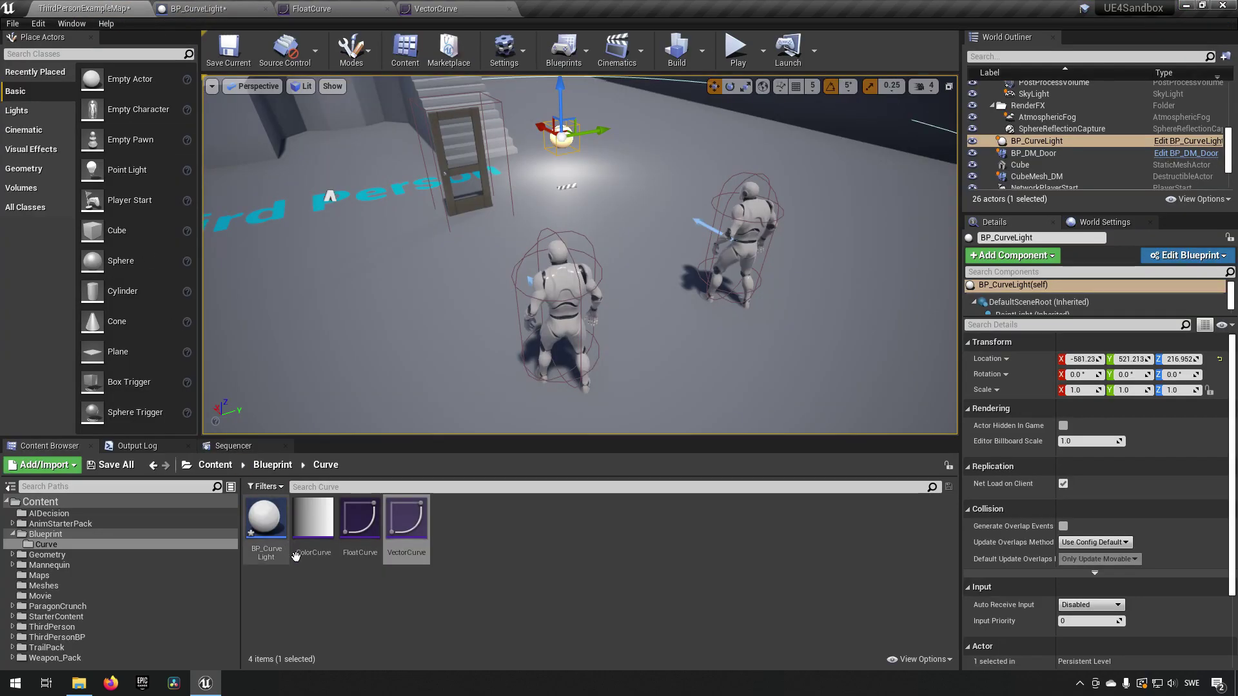
pyautogui.click(406, 519)
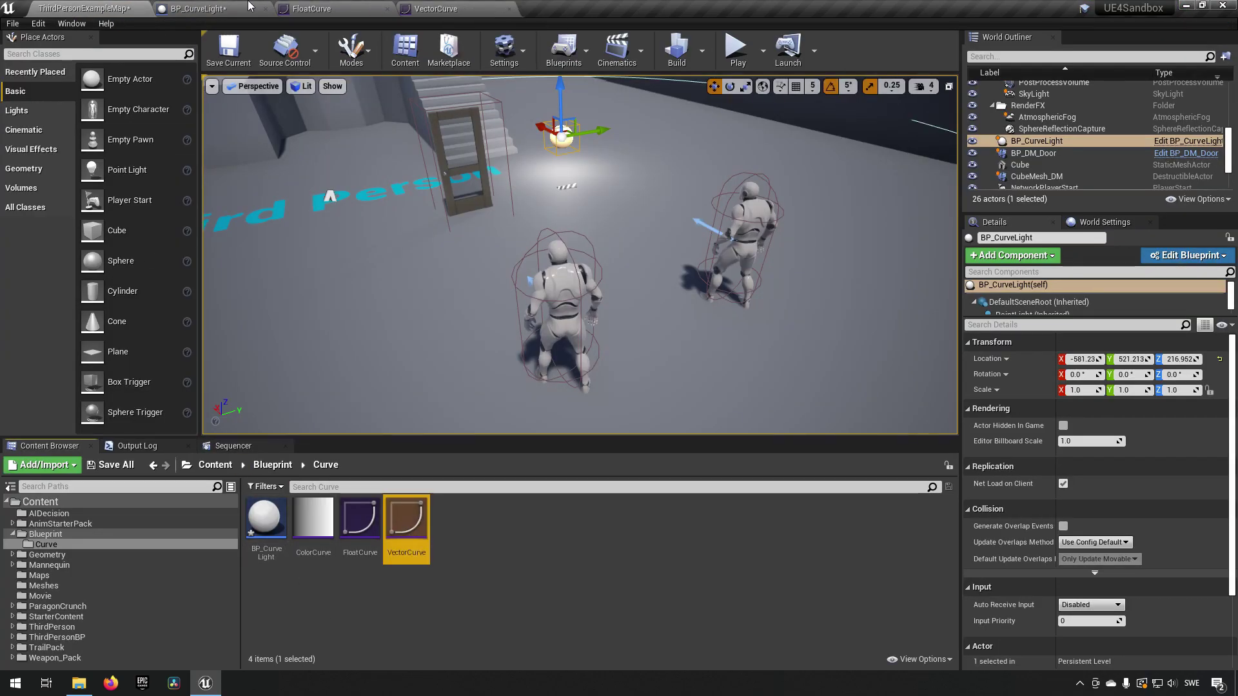
pyautogui.click(212, 8)
pyautogui.click(333, 119)
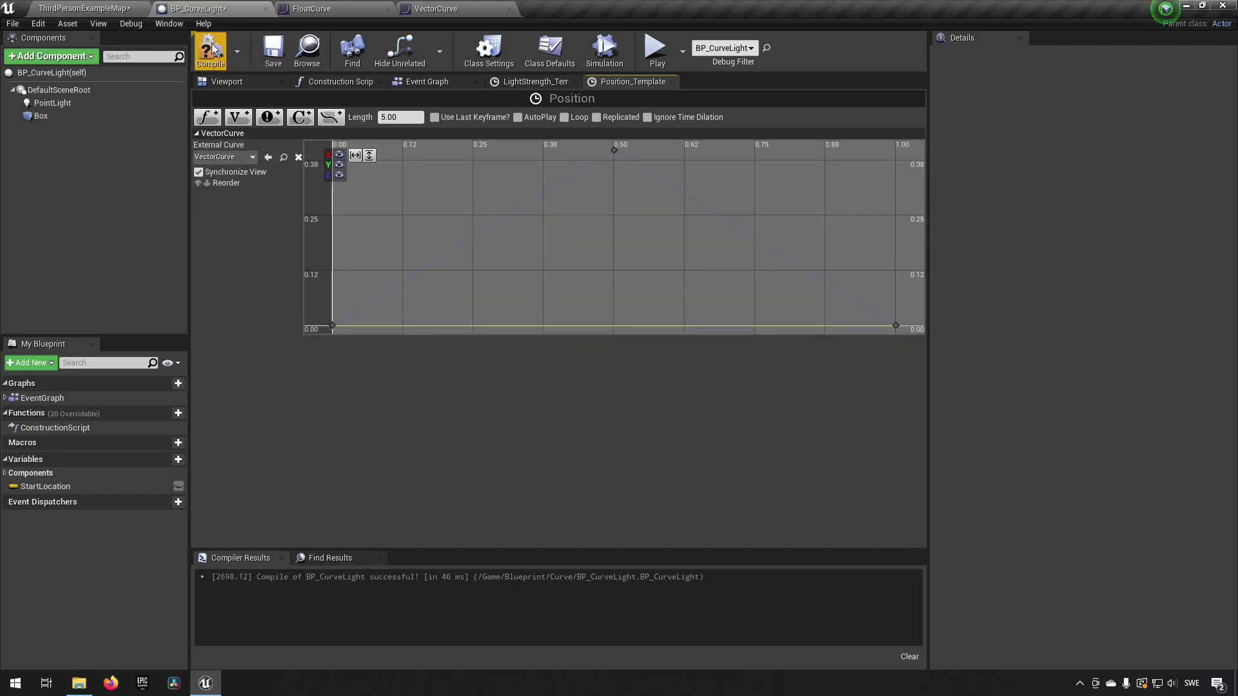
pyautogui.click(92, 8)
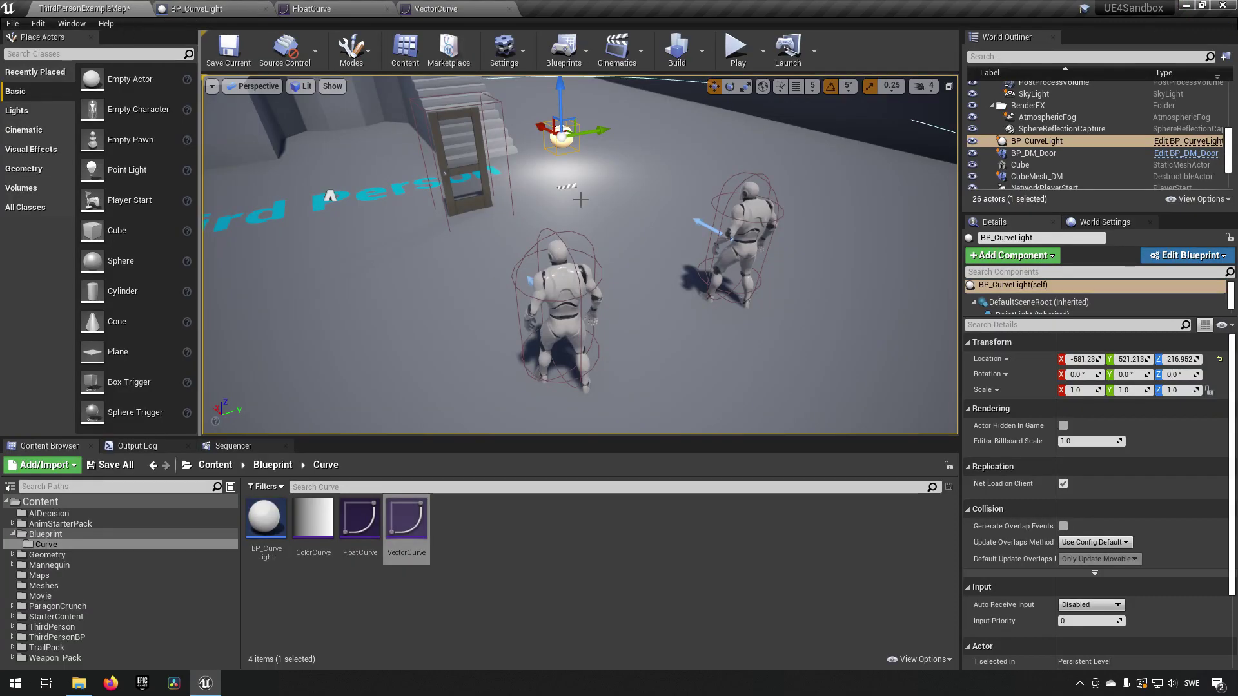
pyautogui.click(213, 7)
pyautogui.click(439, 81)
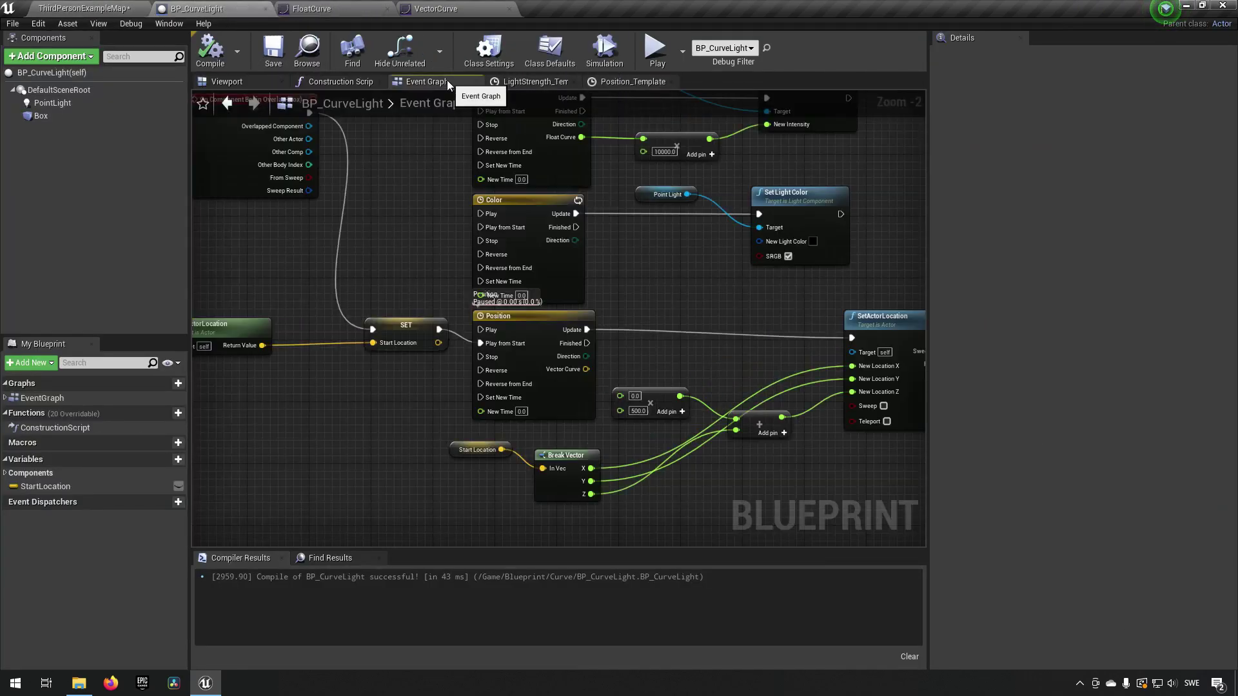
# Step: Split the Vector Curve pin and wire Vector Curve Z into the ×500 multiply node
pyautogui.rightClick(586, 369)
pyautogui.click(619, 405)
pyautogui.moveTo(590, 395); pyautogui.dragTo(623, 396)
pyautogui.moveTo(690, 496); pyautogui.dragTo(677, 470, button='right')
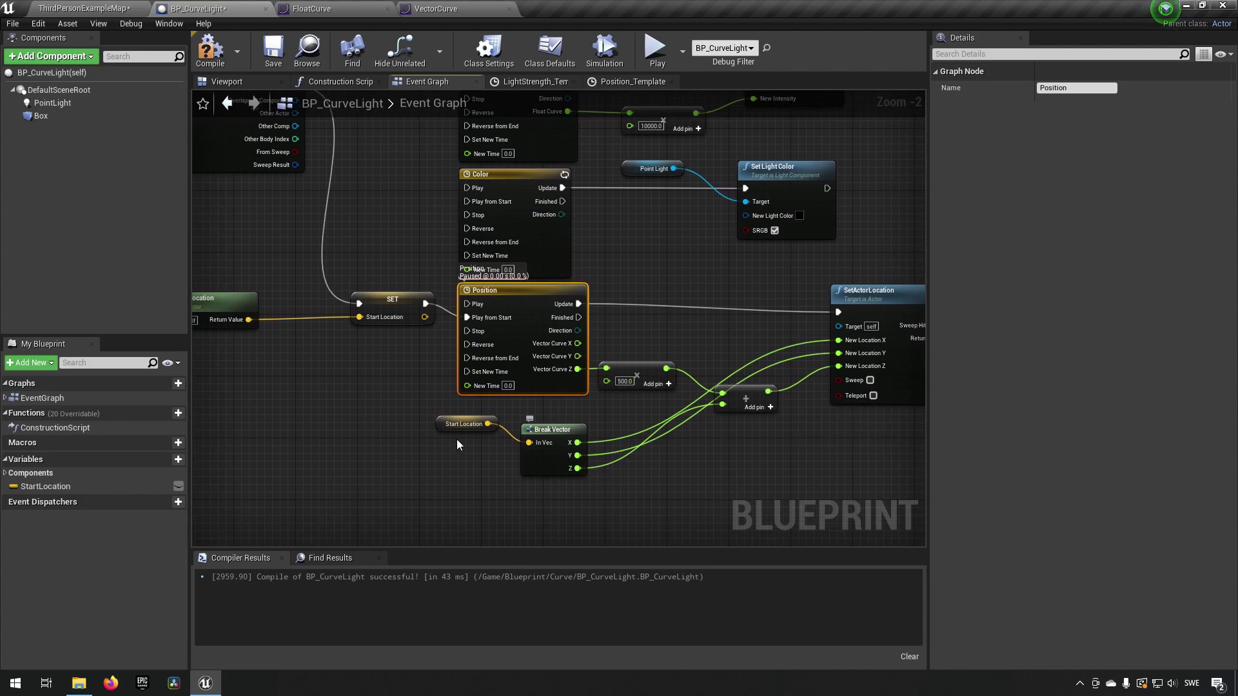
# Step: Check the SET StartLocation and SetActorLocation nodes, then save BP_CurveLight
pyautogui.moveTo(298, 355); pyautogui.dragTo(417, 384, button='right')
pyautogui.click(509, 339)
pyautogui.moveTo(575, 485); pyautogui.dragTo(244, 422, button='right')
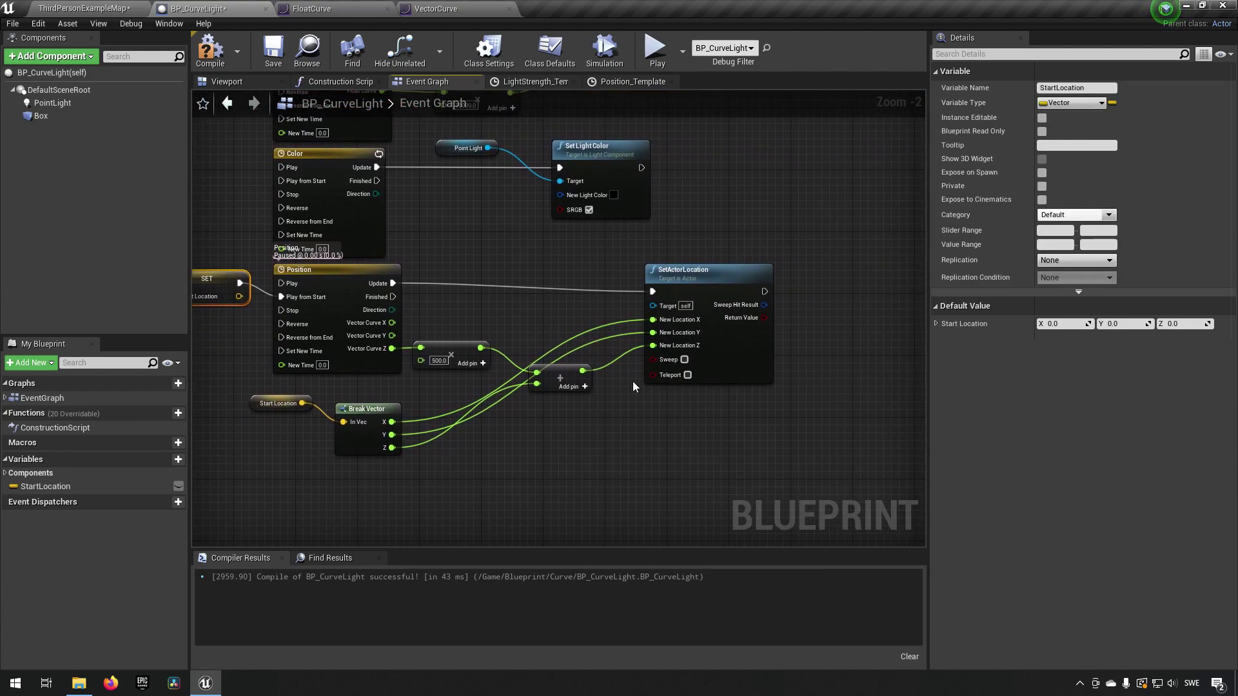
pyautogui.click(718, 270)
pyautogui.moveTo(488, 303); pyautogui.dragTo(567, 310, button='right')
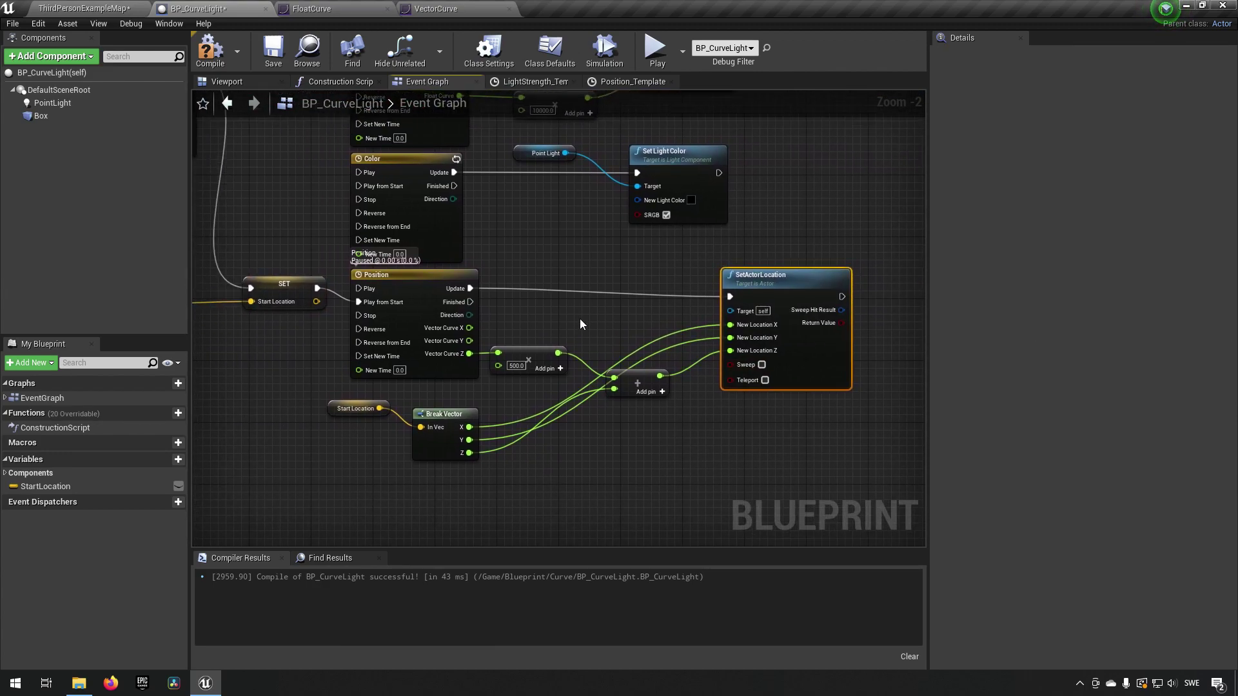
pyautogui.click(274, 51)
pyautogui.click(735, 49)
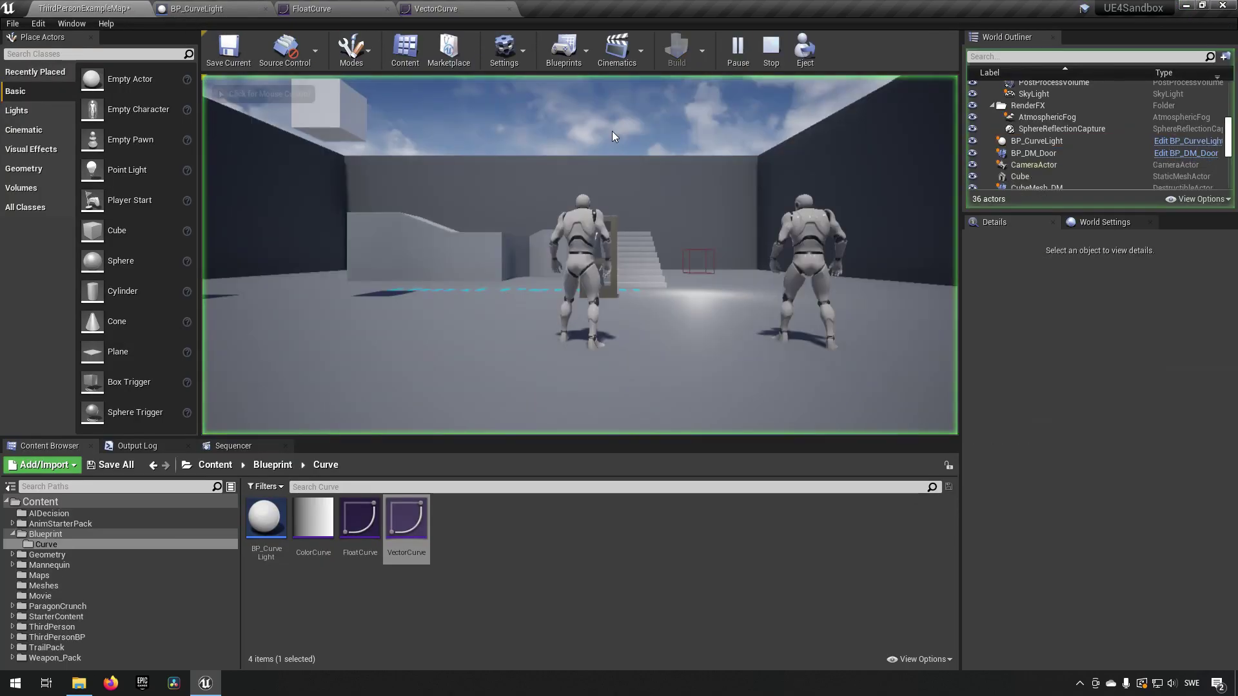
pyautogui.press('w')
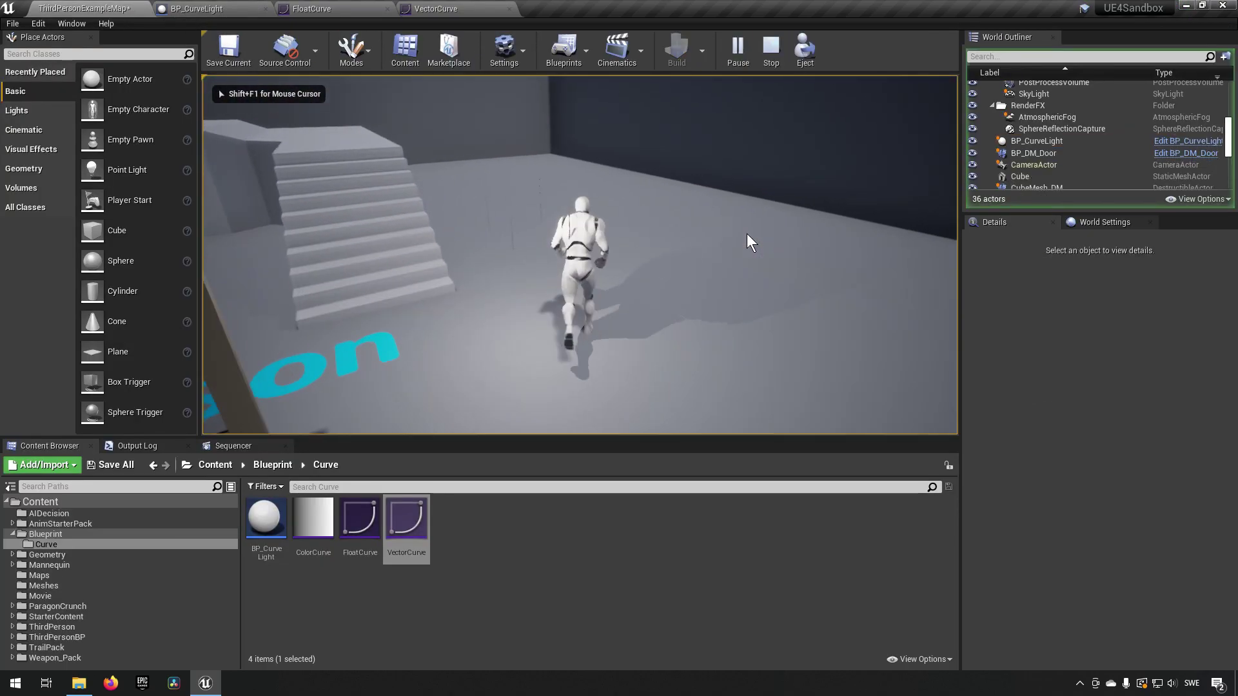
pyautogui.press('s')
pyautogui.press('w')
pyautogui.press('a')
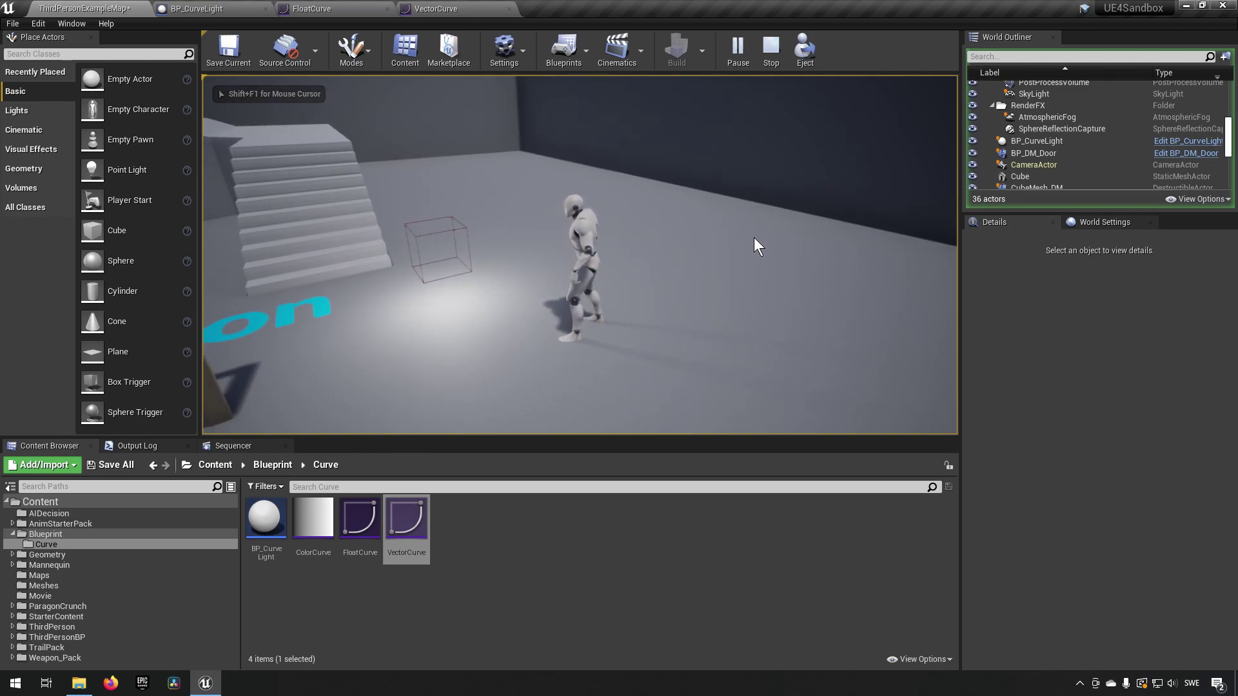
pyautogui.press('s')
pyautogui.press('d')
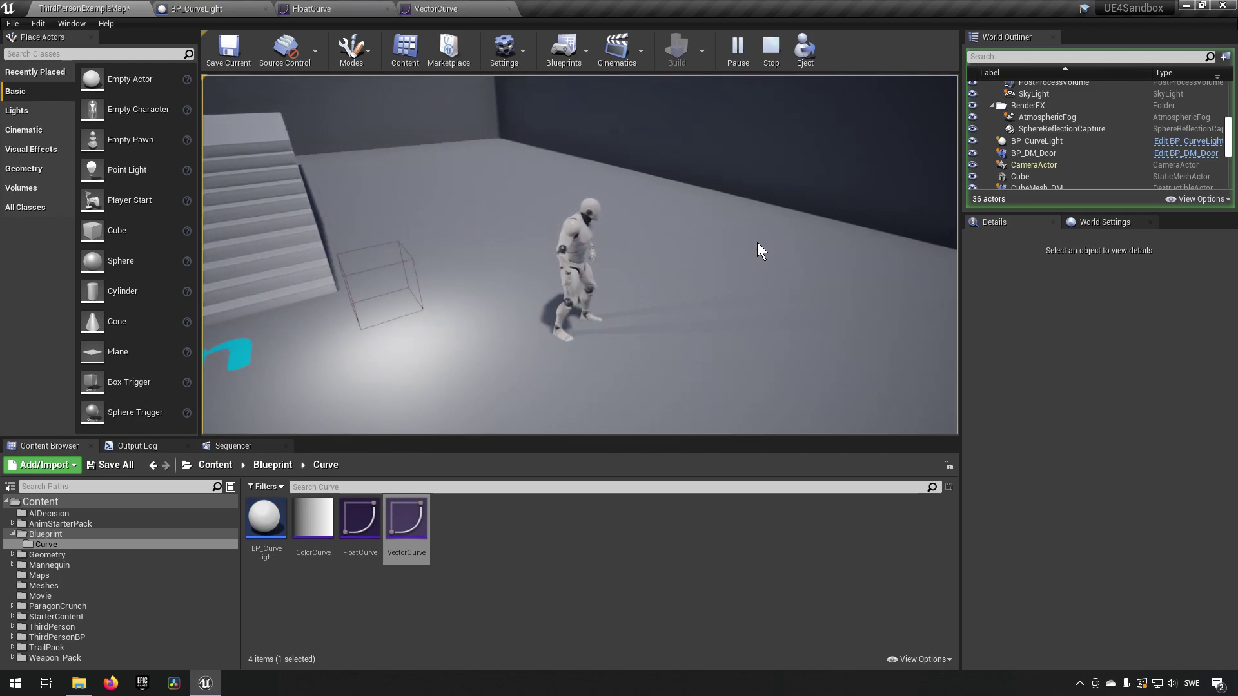
pyautogui.press('a')
pyautogui.press('d')
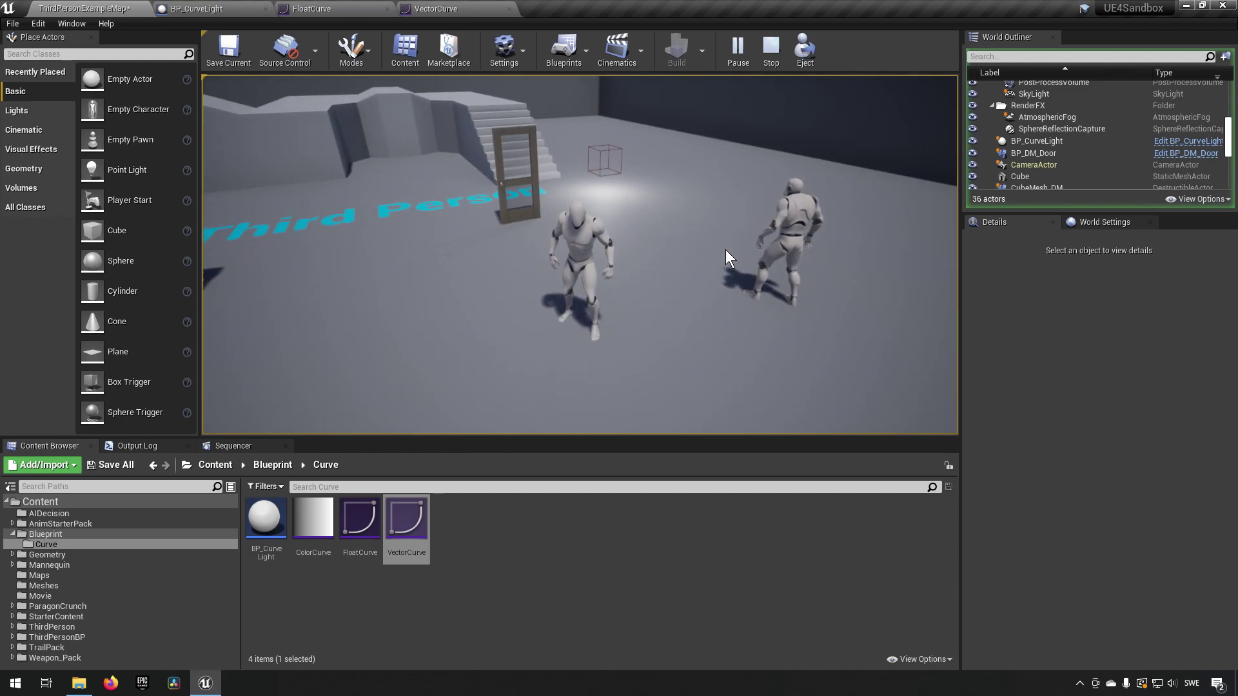
pyautogui.press('Escape')
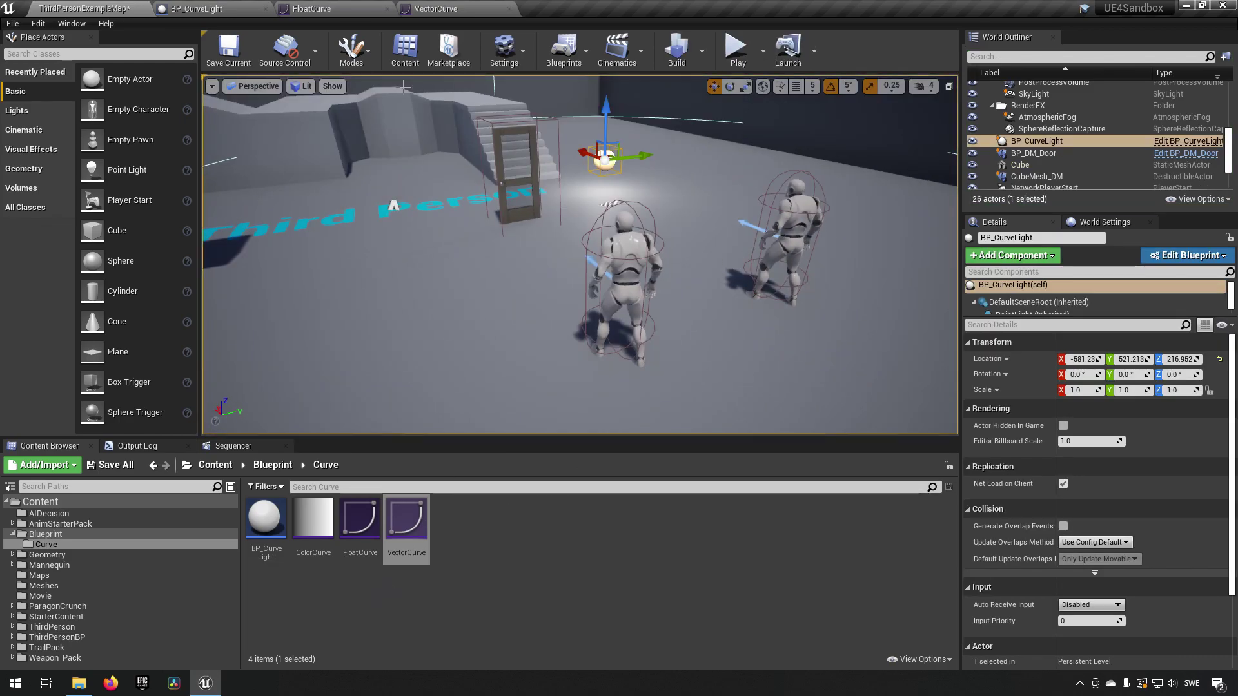
# Step: Open the ColorCurve asset and delete its RGB keys at time 0
pyautogui.doubleClick(320, 532)
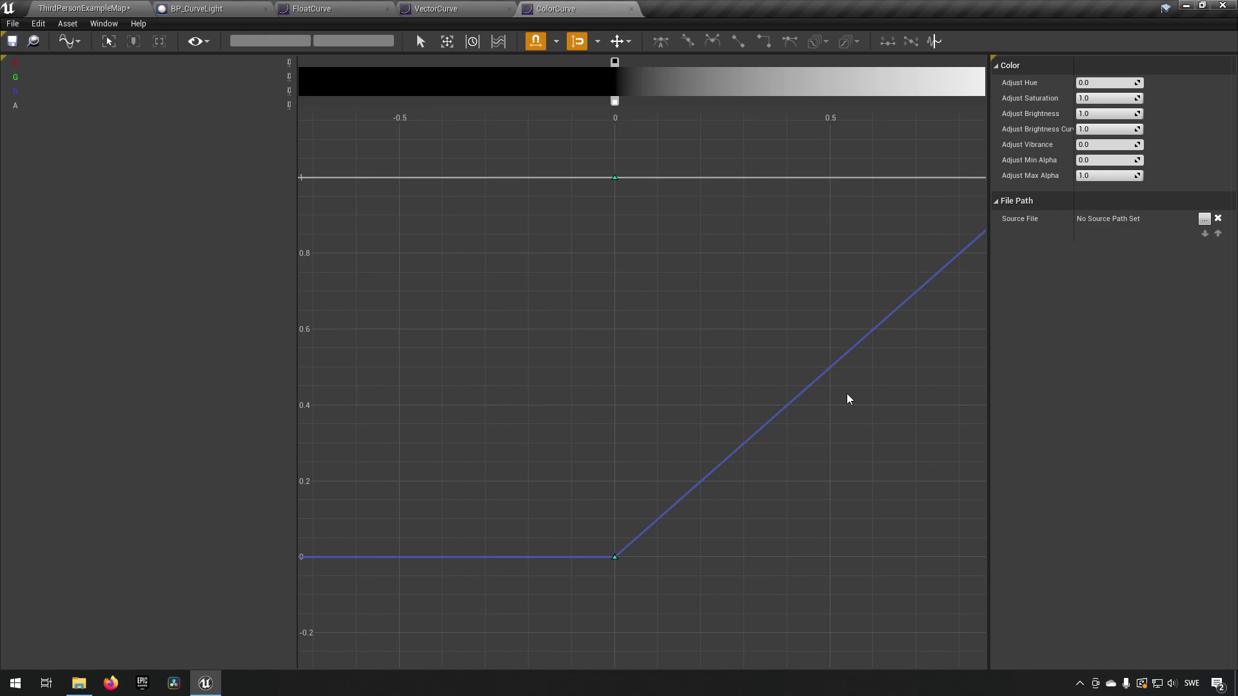
pyautogui.moveTo(753, 342); pyautogui.dragTo(717, 372, button='right')
pyautogui.scroll(-4, 741, 398)
pyautogui.moveTo(486, 431); pyautogui.dragTo(763, 566)
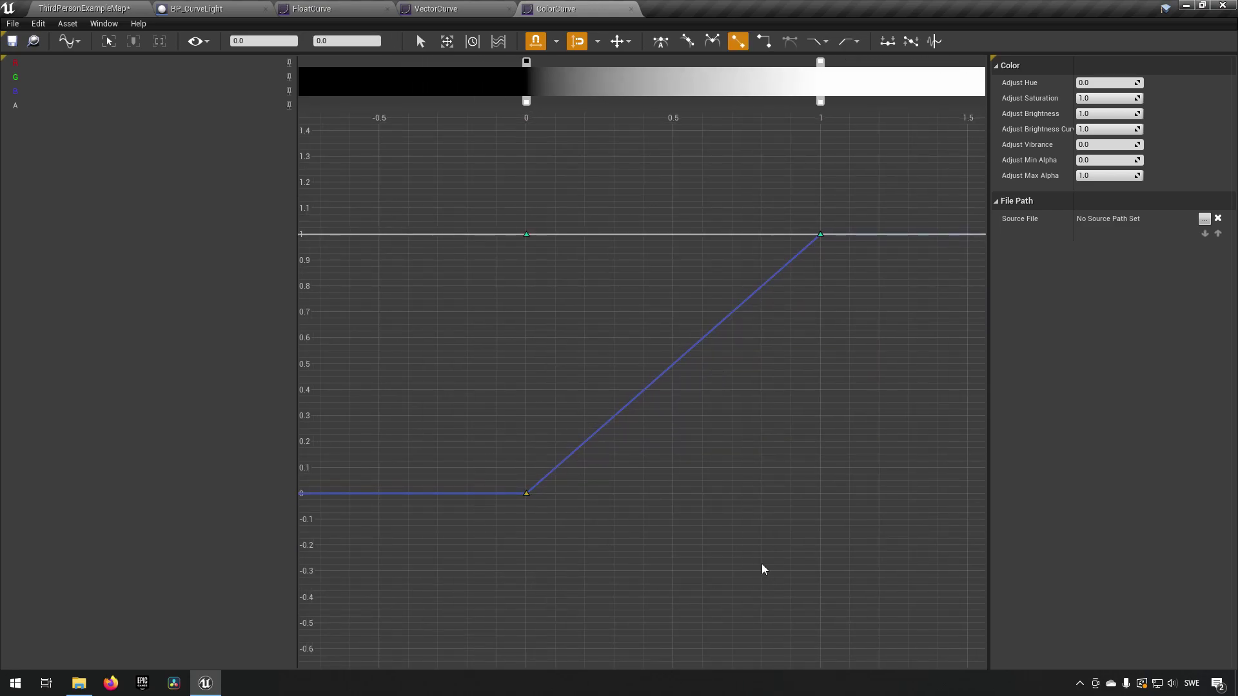
pyautogui.press('Delete')
# Step: Delete the RGB keys at time 1, leaving only the alpha line at 1
pyautogui.moveTo(719, 380); pyautogui.dragTo(512, 546, button='right')
pyautogui.moveTo(577, 309); pyautogui.dragTo(712, 490)
pyautogui.press('Delete')
pyautogui.moveTo(599, 465); pyautogui.dragTo(713, 490, button='right')
pyautogui.moveTo(662, 449); pyautogui.dragTo(786, 486, button='right')
pyautogui.scroll(2, 612, 437)
pyautogui.moveTo(776, 351); pyautogui.dragTo(702, 385, button='right')
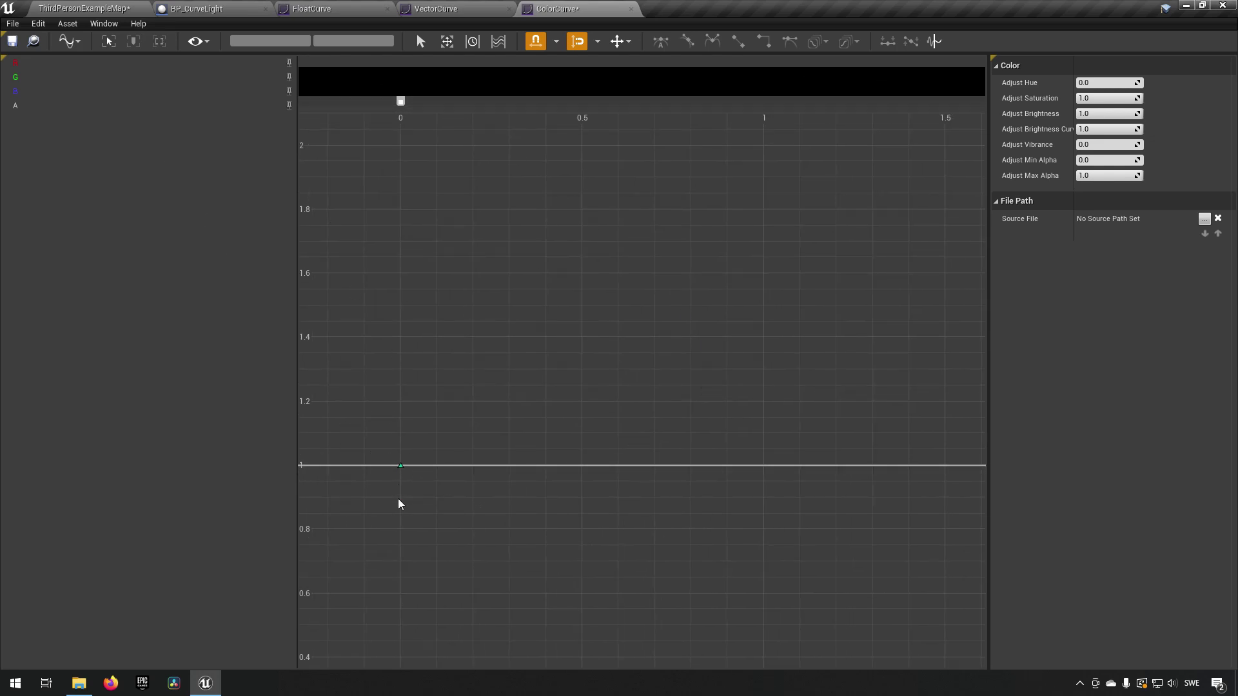
# Step: Pin the R and G channels and hide the B channel in the ColorCurve editor
pyautogui.click(291, 77)
pyautogui.click(291, 75)
pyautogui.click(289, 64)
pyautogui.click(287, 91)
pyautogui.moveTo(507, 444); pyautogui.dragTo(525, 381, button='right')
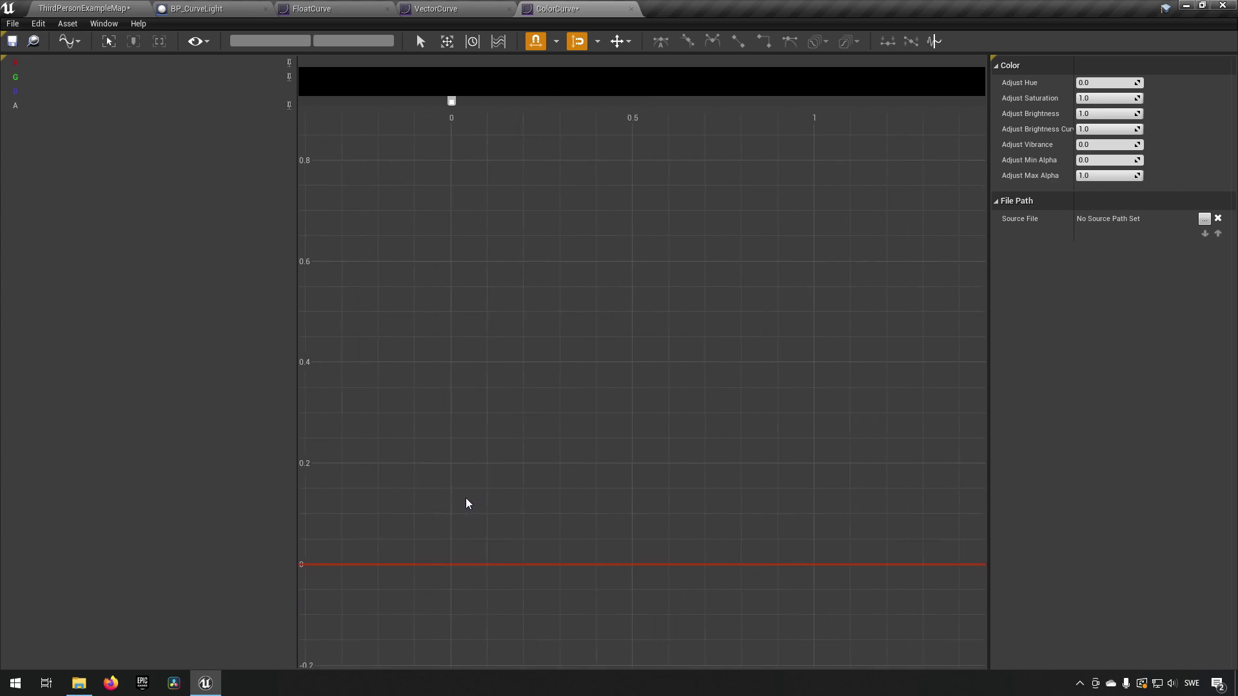
# Step: Add keys at time 0 to the green and red curves
pyautogui.rightClick(454, 569)
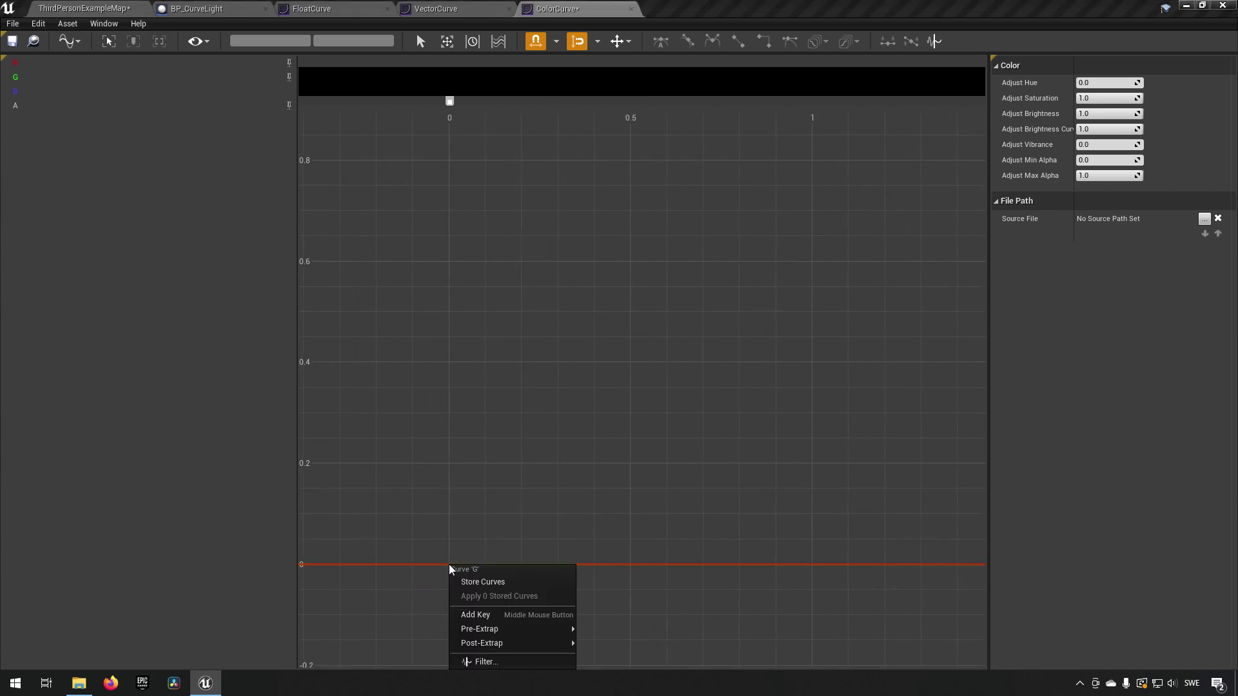
pyautogui.click(484, 616)
pyautogui.moveTo(449, 570); pyautogui.dragTo(451, 539)
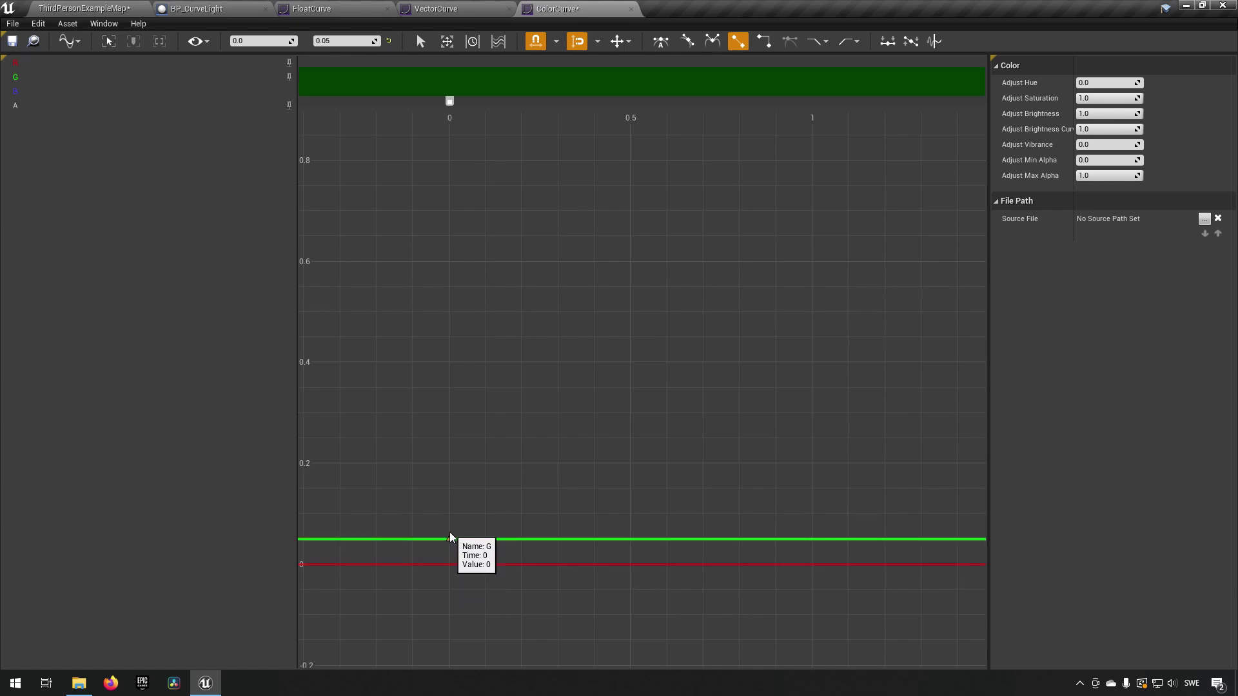
pyautogui.rightClick(451, 567)
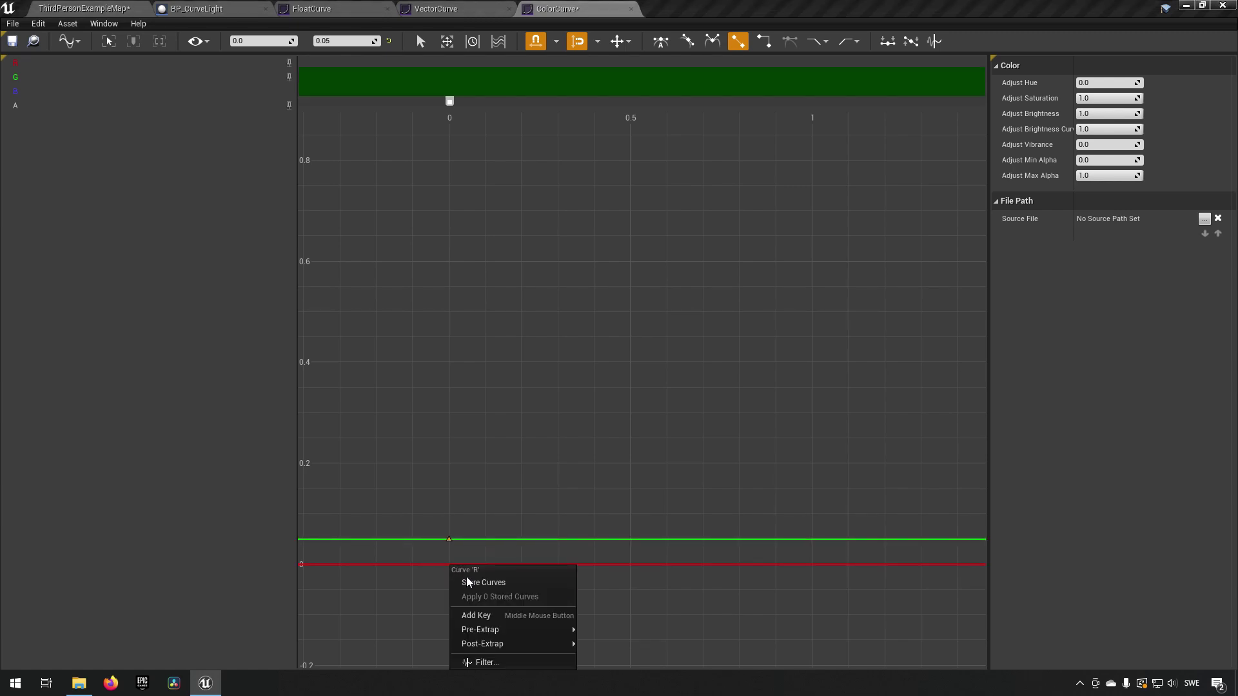
pyautogui.click(495, 616)
# Step: Add red and green keys at times 0.5 and 1.0
pyautogui.rightClick(633, 570)
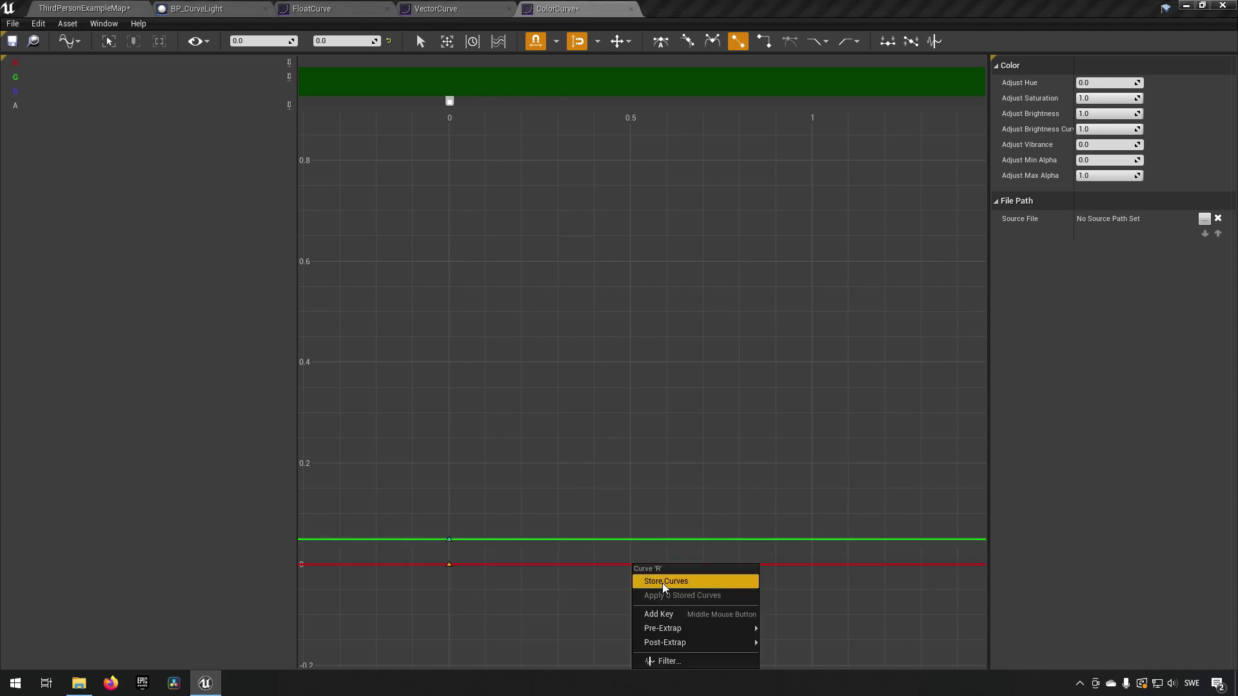
pyautogui.click(652, 615)
pyautogui.rightClick(630, 548)
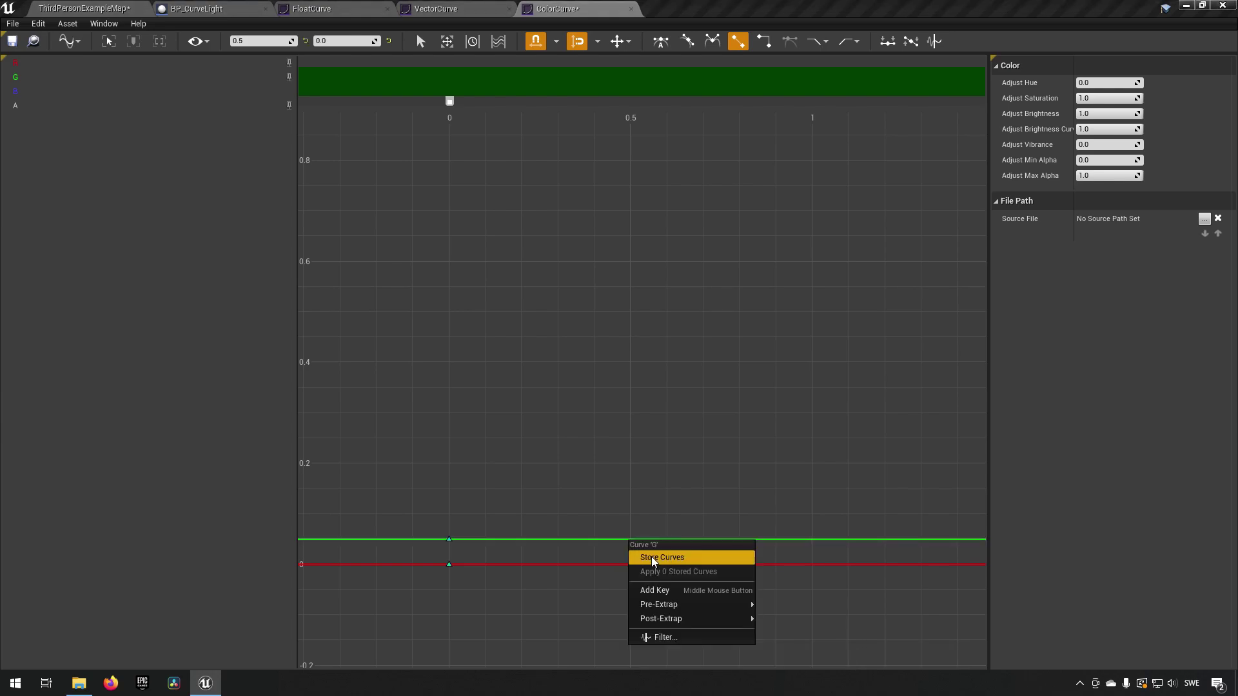
pyautogui.click(661, 598)
pyautogui.rightClick(811, 569)
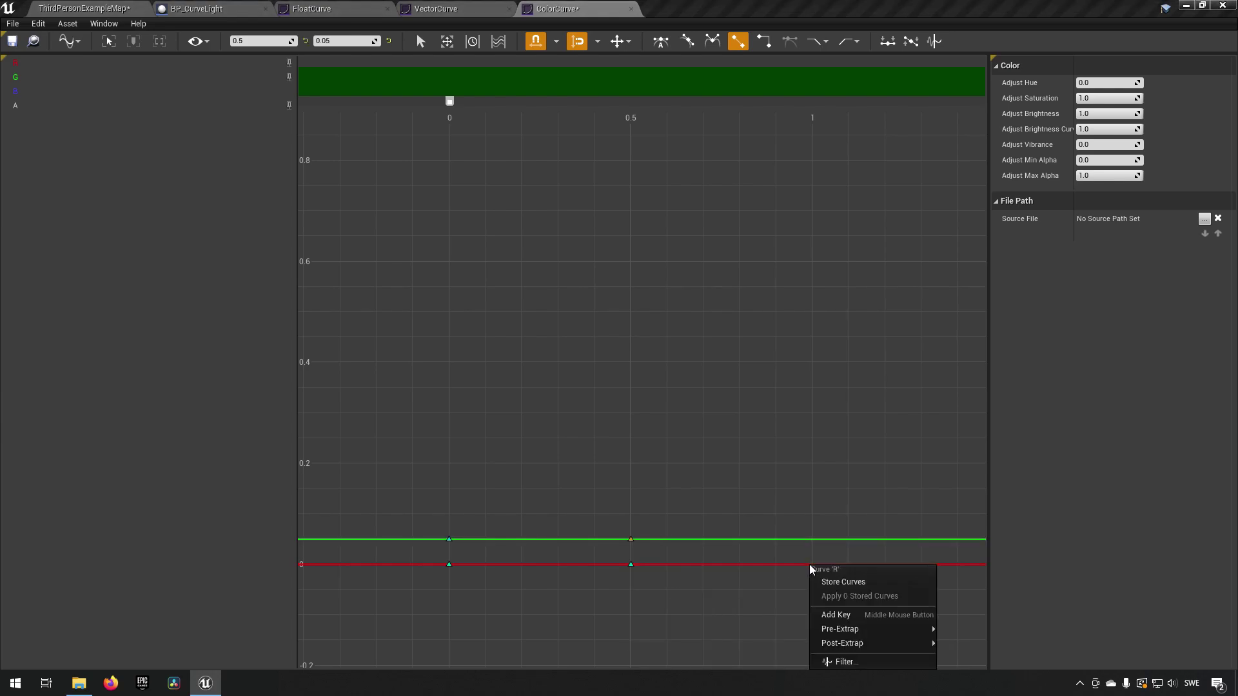
pyautogui.click(836, 614)
pyautogui.rightClick(810, 540)
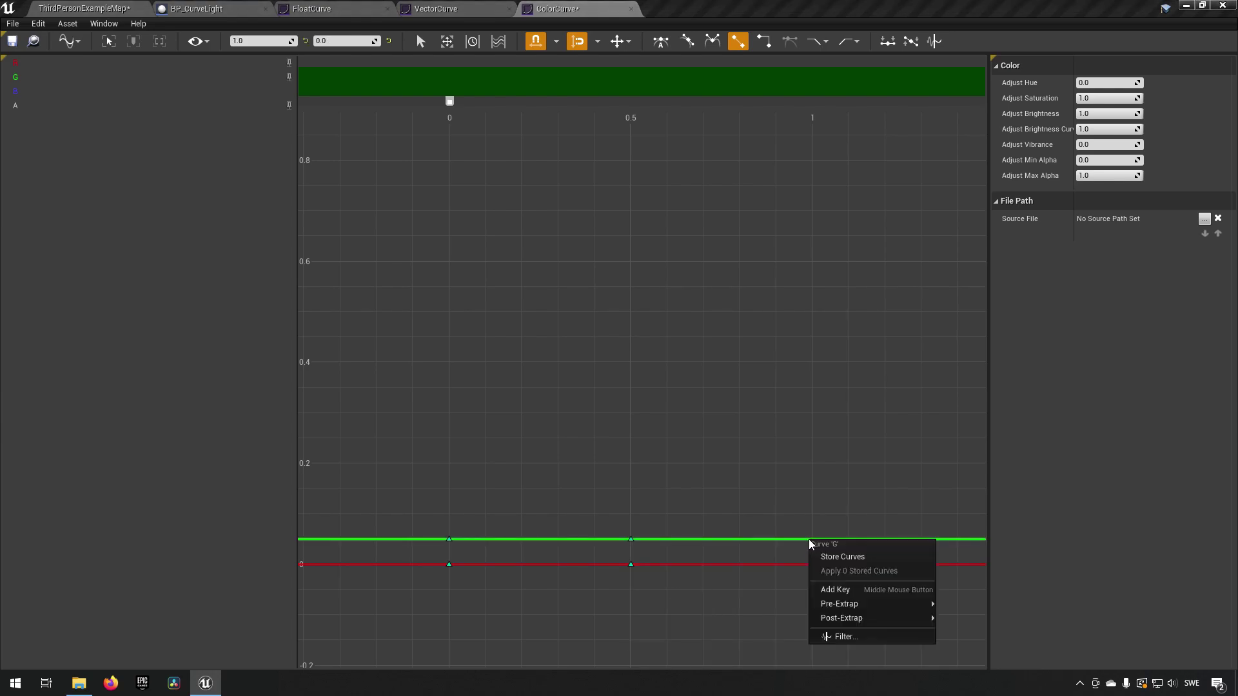
pyautogui.click(835, 589)
# Step: Keep the green end keys at 0 and raise red and green at 0.5 to 0.8
pyautogui.moveTo(450, 540); pyautogui.dragTo(453, 563)
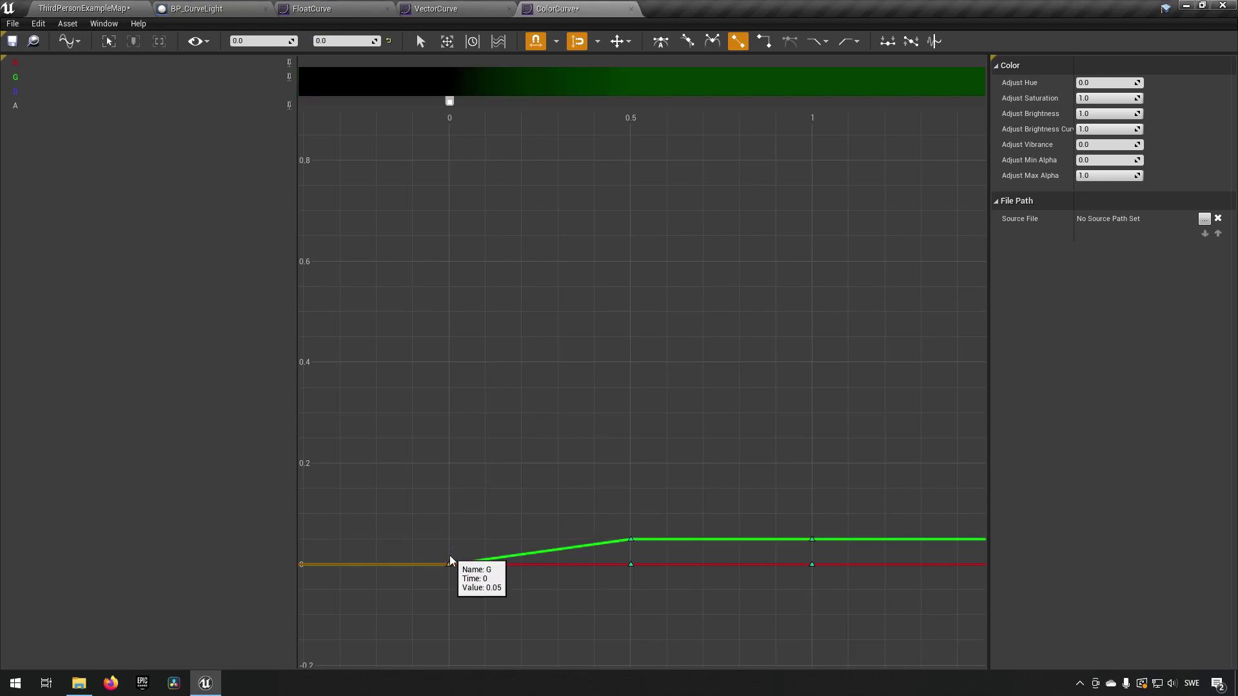
pyautogui.moveTo(812, 540); pyautogui.dragTo(811, 564)
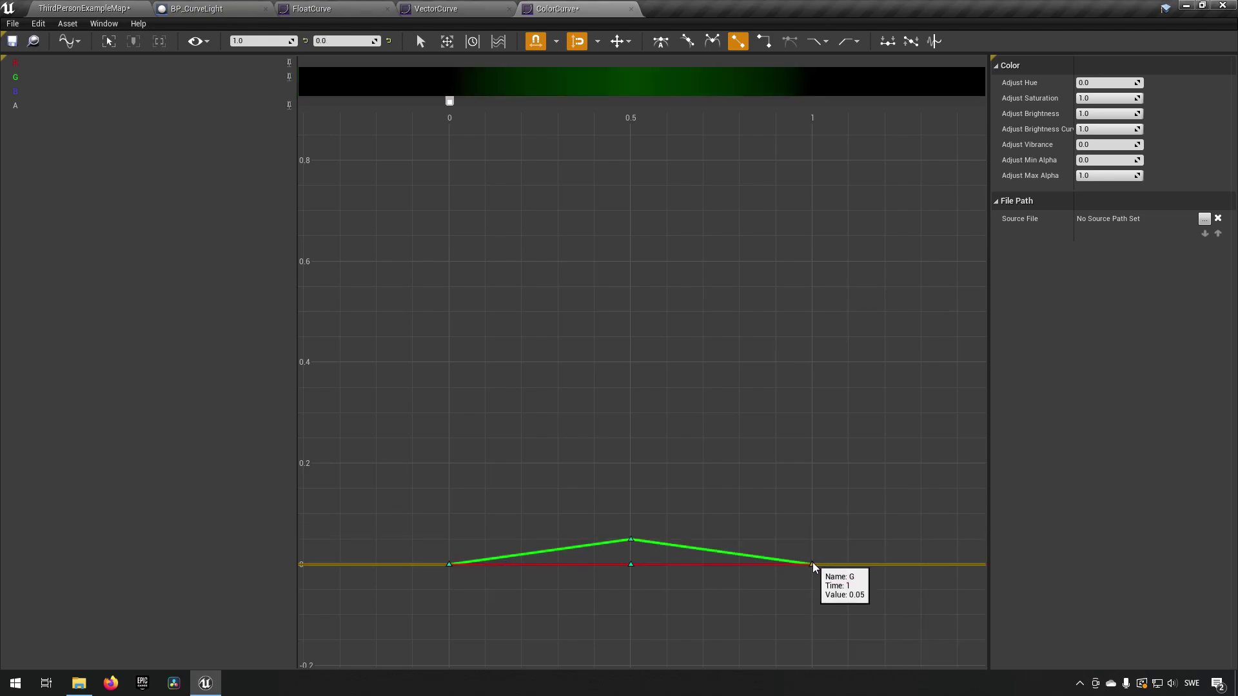
pyautogui.moveTo(631, 540); pyautogui.dragTo(630, 161)
pyautogui.moveTo(631, 565); pyautogui.dragTo(630, 161)
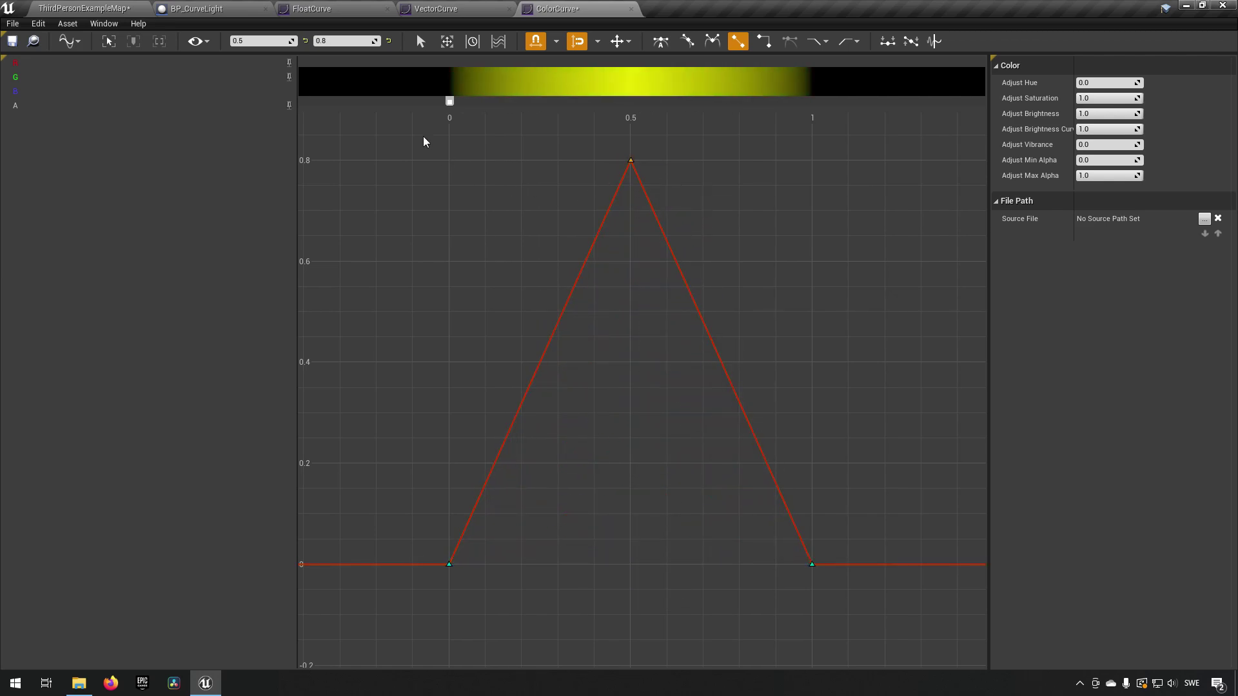
pyautogui.click(289, 91)
pyautogui.scroll(-3, 589, 415)
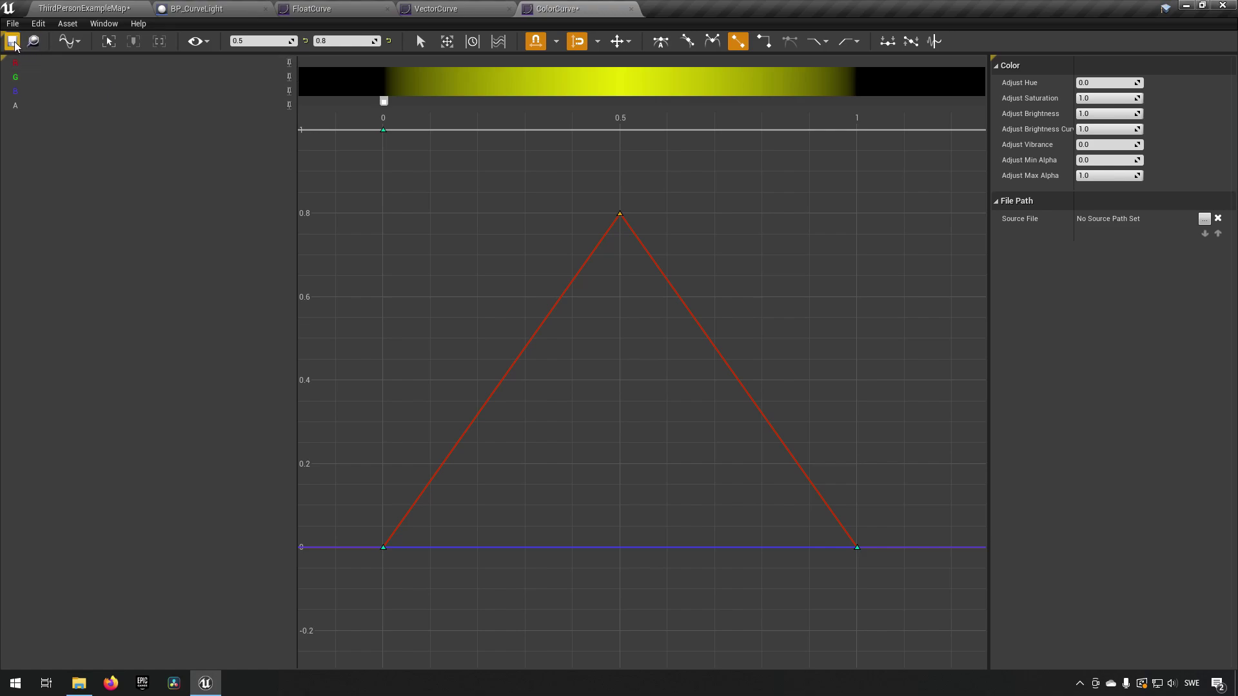
# Step: Wire Component Begin Overlap to the Color timeline's Play from Start
pyautogui.click(206, 9)
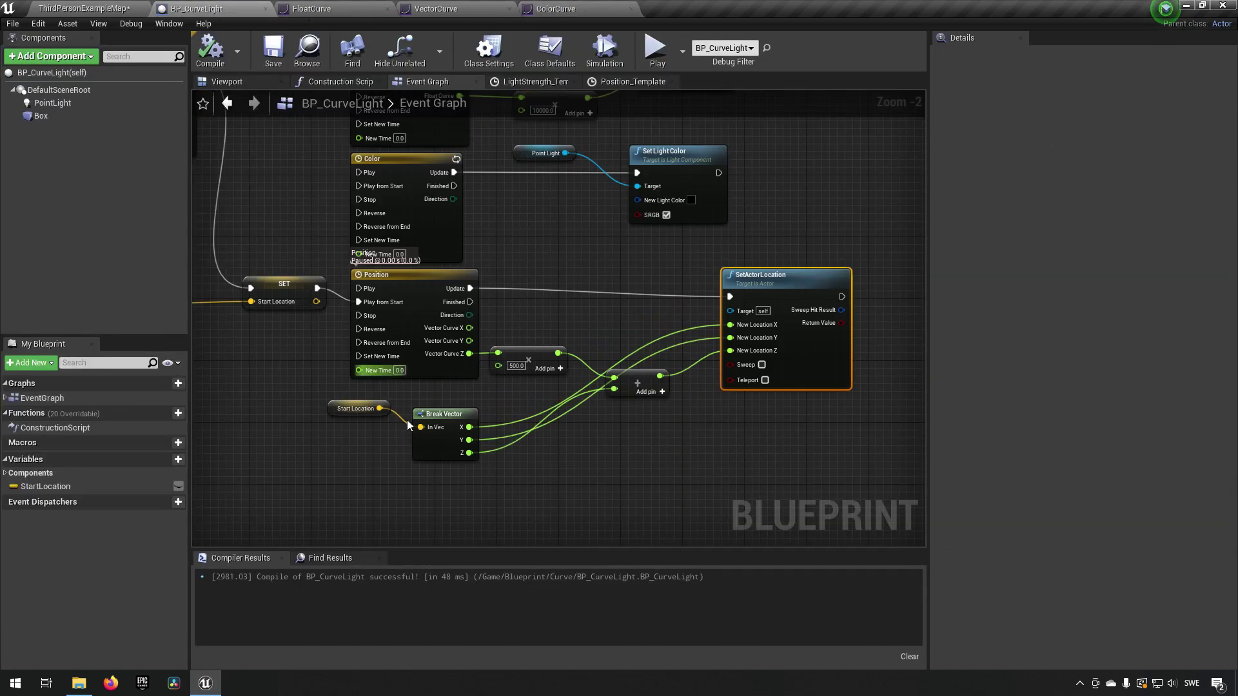
pyautogui.moveTo(564, 280); pyautogui.dragTo(667, 393, button='right')
pyautogui.moveTo(290, 185); pyautogui.dragTo(468, 299)
# Step: Add the ColorCurve asset as a track in the Color timeline and save BP_CurveLight
pyautogui.doubleClick(490, 272)
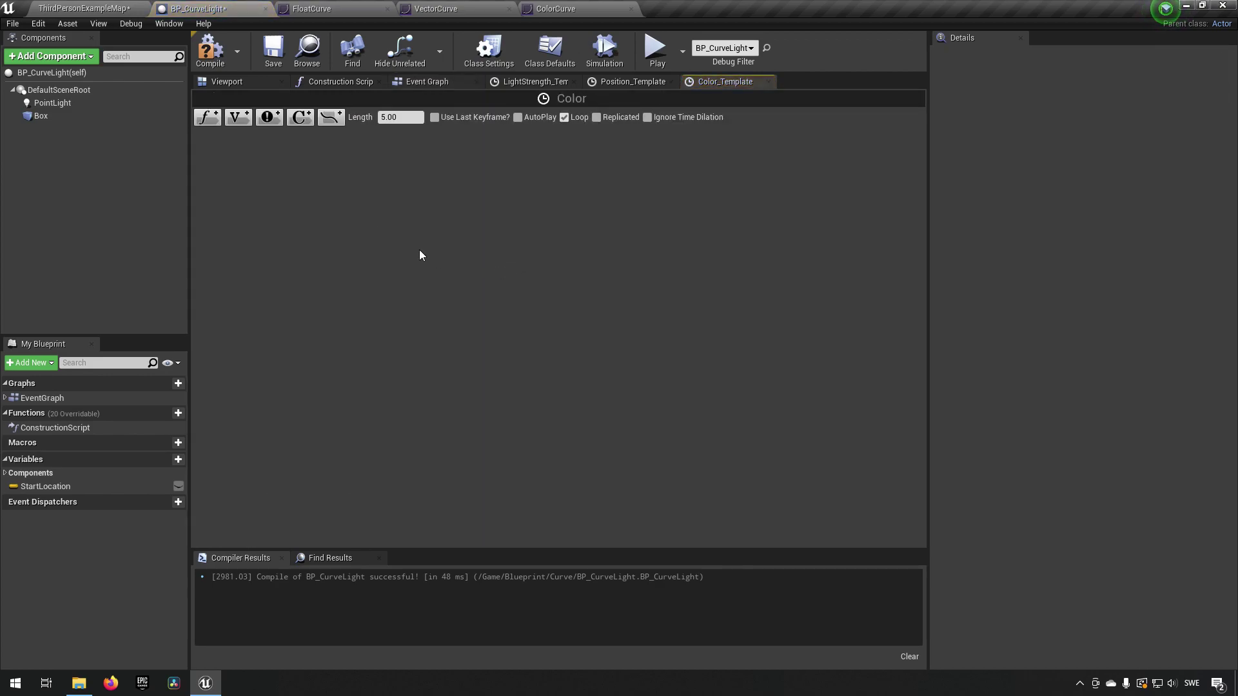
pyautogui.click(76, 7)
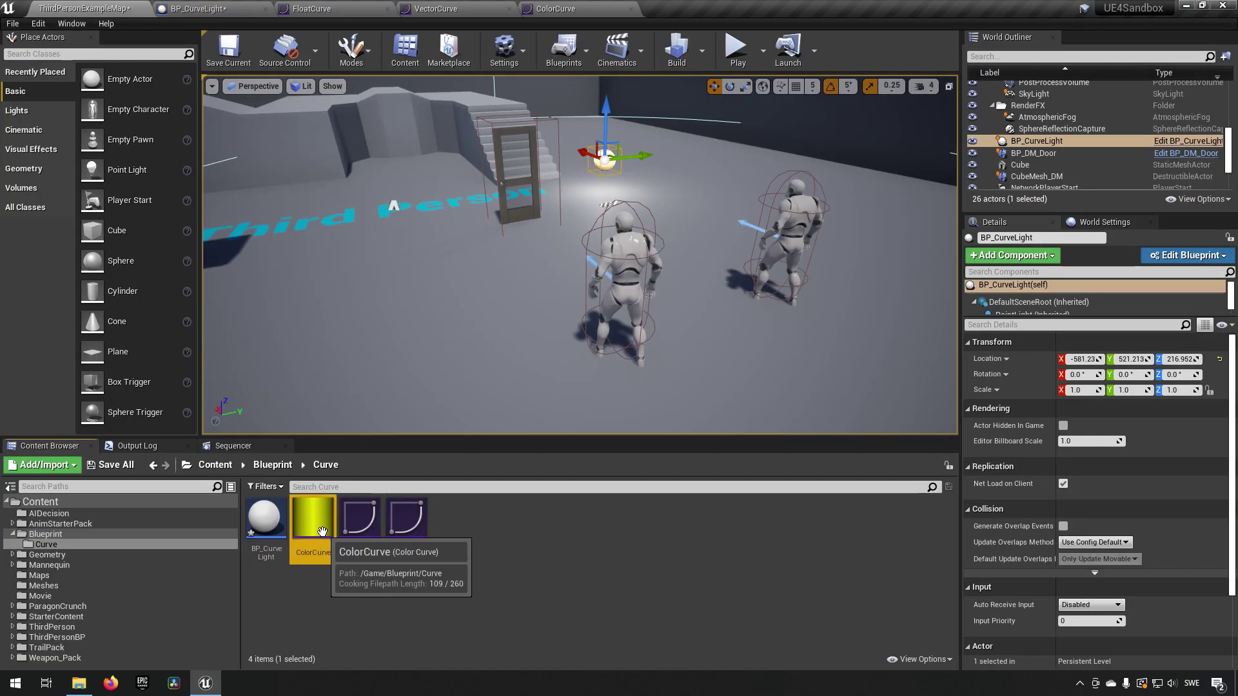
pyautogui.click(200, 8)
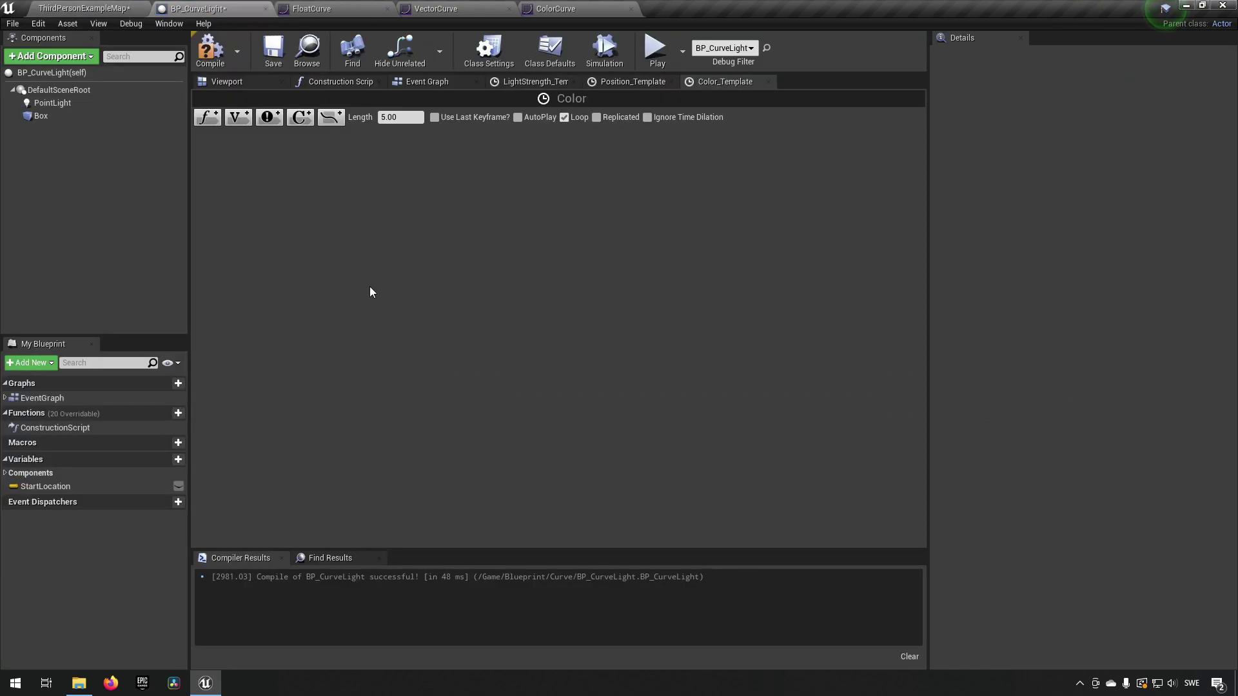
pyautogui.click(332, 117)
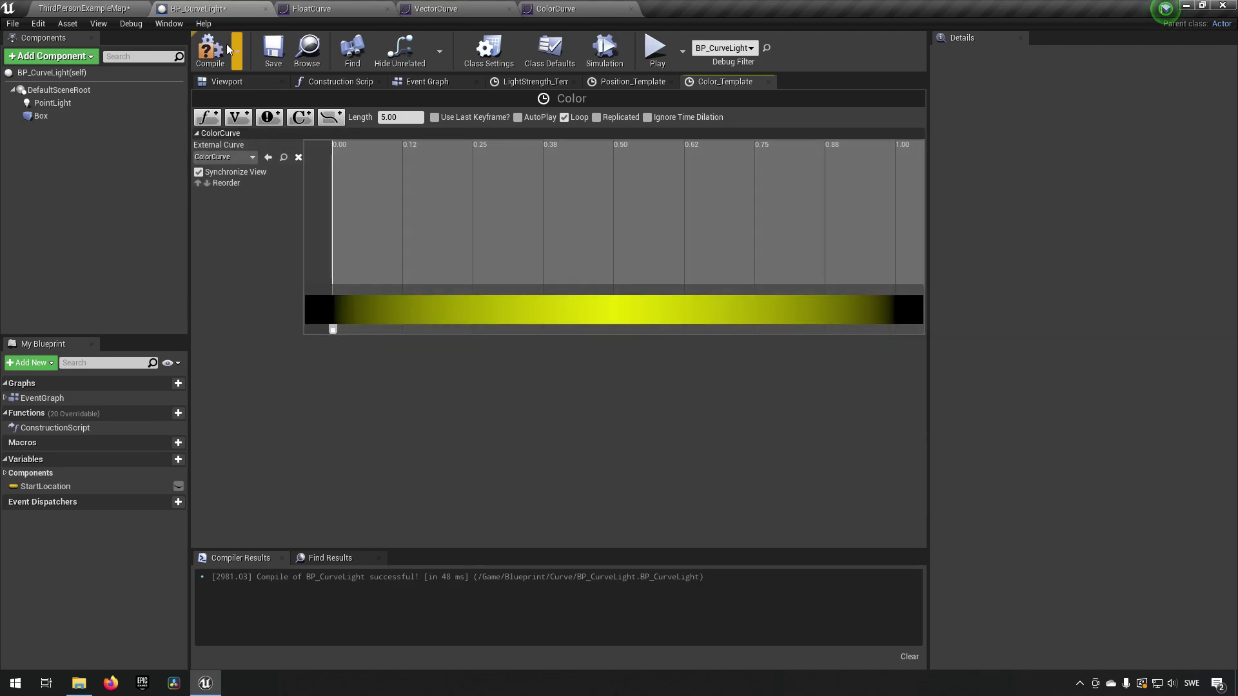
pyautogui.click(274, 50)
pyautogui.click(77, 8)
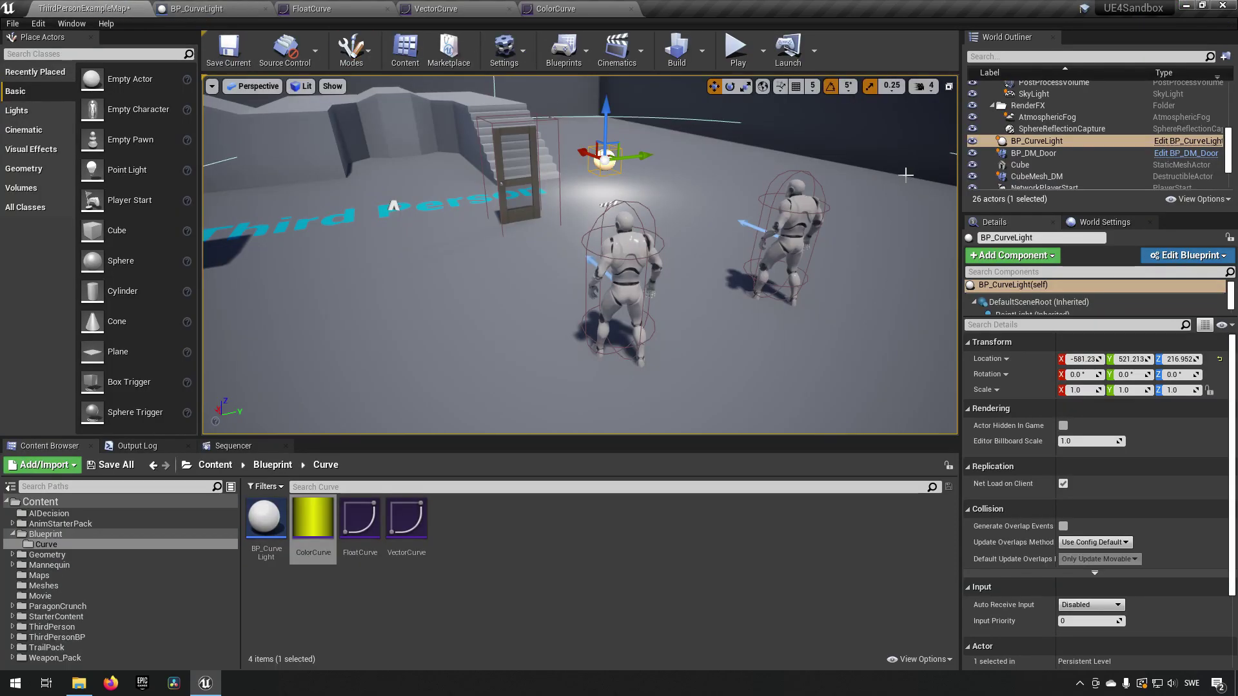
# Step: Run a brief play test, then go back to BP_CurveLight's Event Graph
pyautogui.click(737, 64)
pyautogui.click(768, 50)
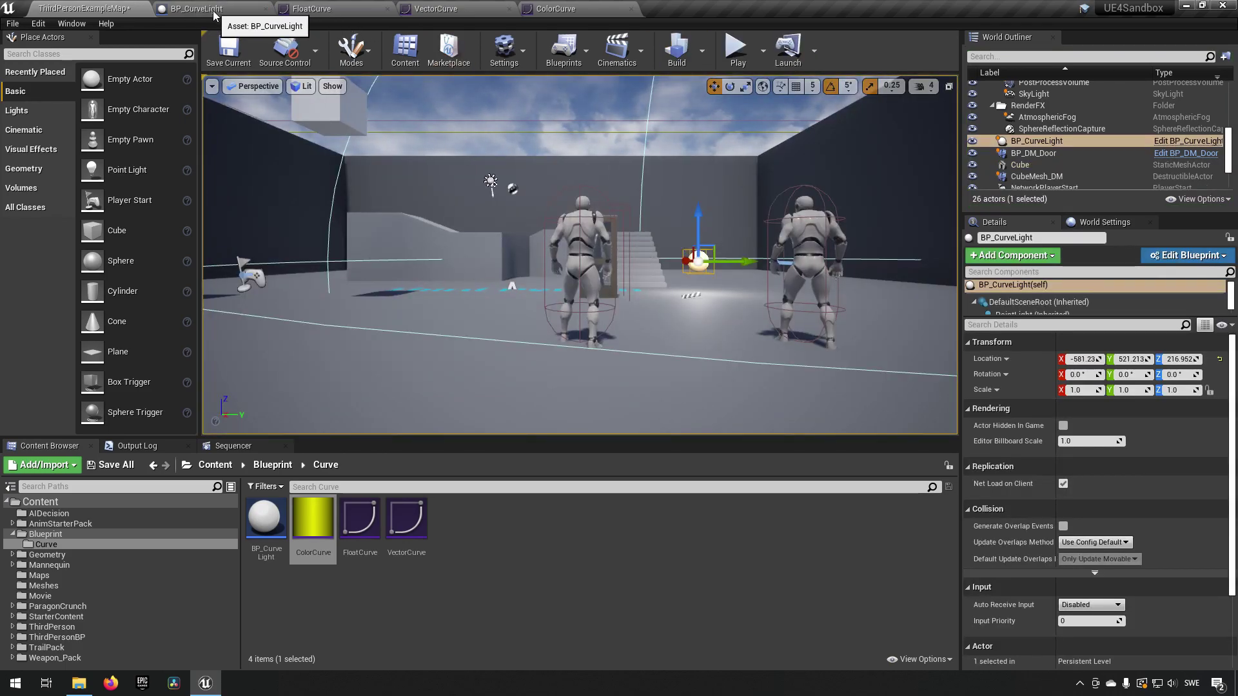
pyautogui.click(227, 8)
pyautogui.click(451, 82)
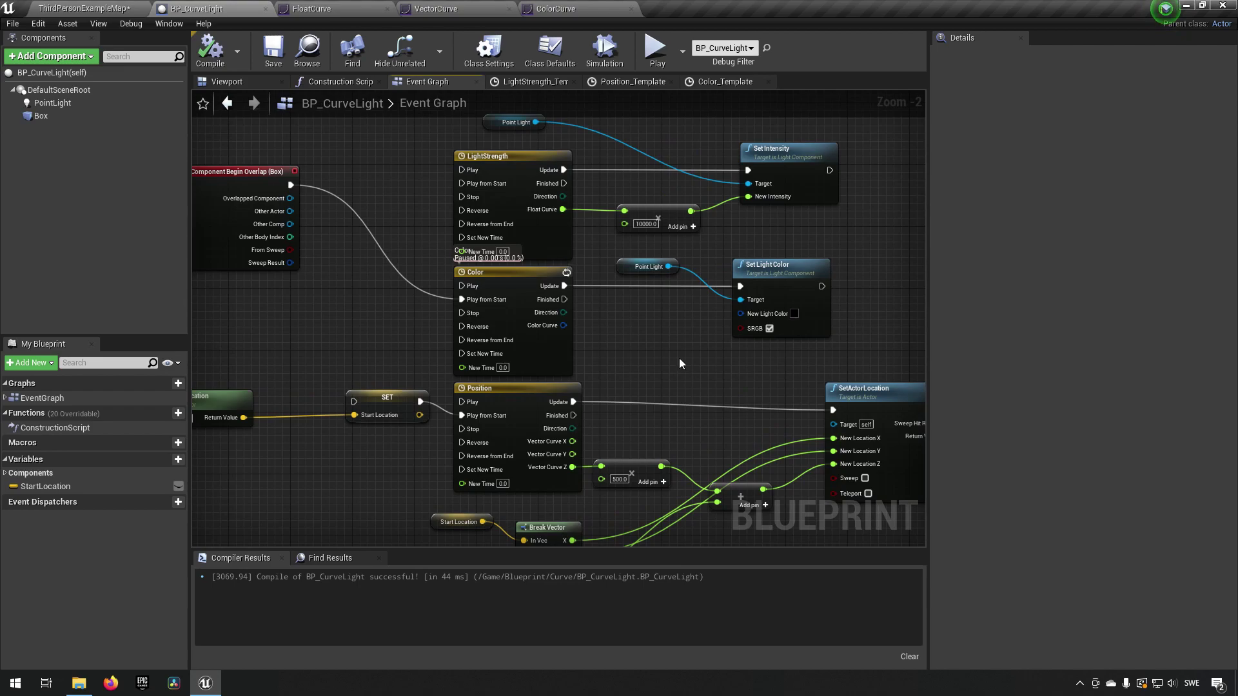
# Step: Wire Color Curve into Set Light Color's New Light Color, then compile and save
pyautogui.moveTo(542, 337); pyautogui.dragTo(720, 325)
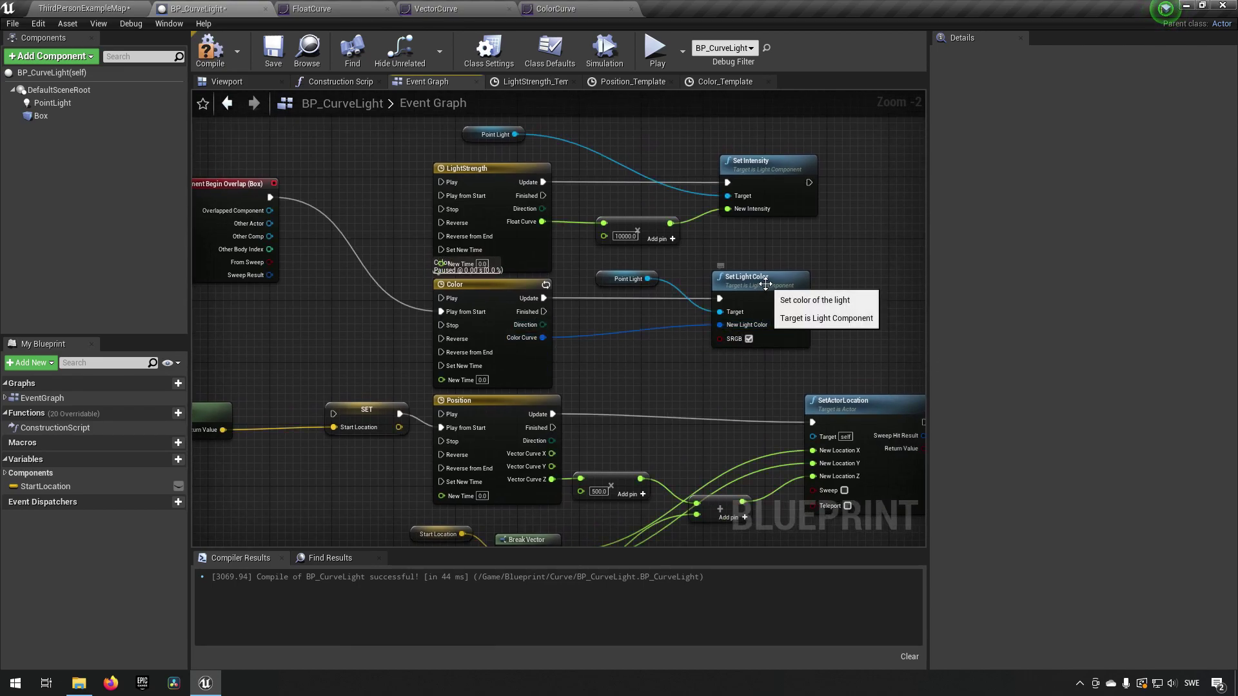
pyautogui.click(210, 51)
pyautogui.click(273, 52)
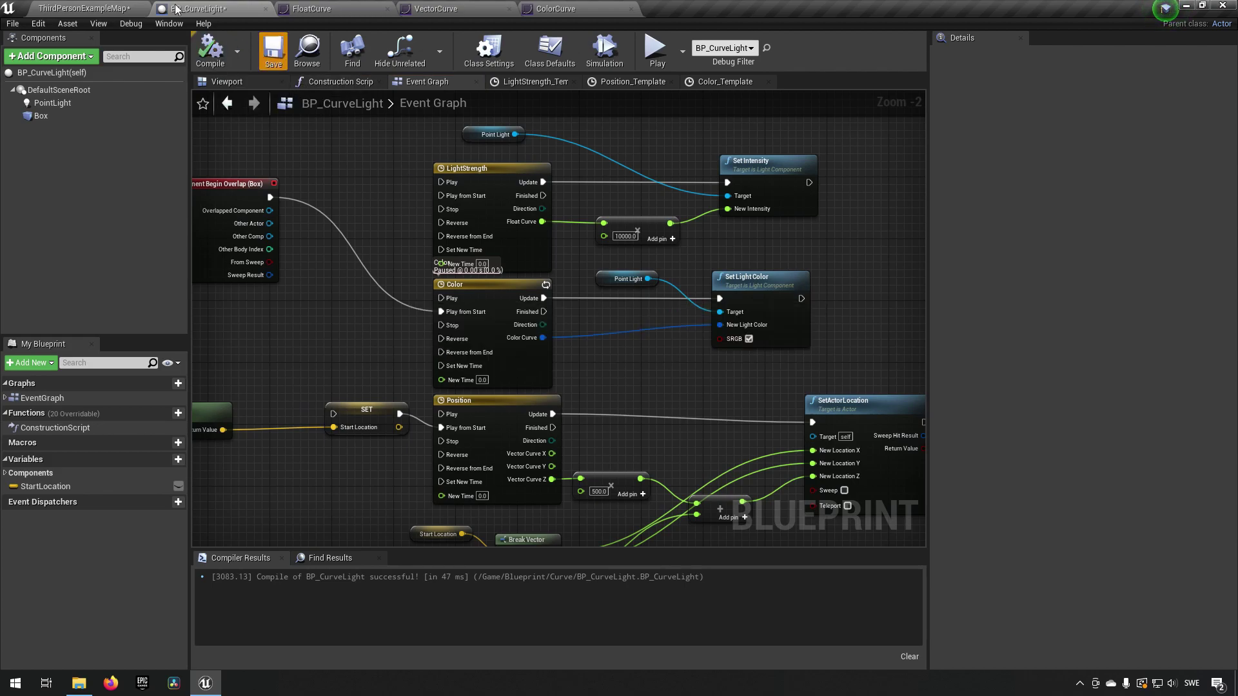
pyautogui.click(96, 8)
# Step: Play the level, walk the character into the trigger box with S, D, W, then stop with Esc
pyautogui.click(736, 48)
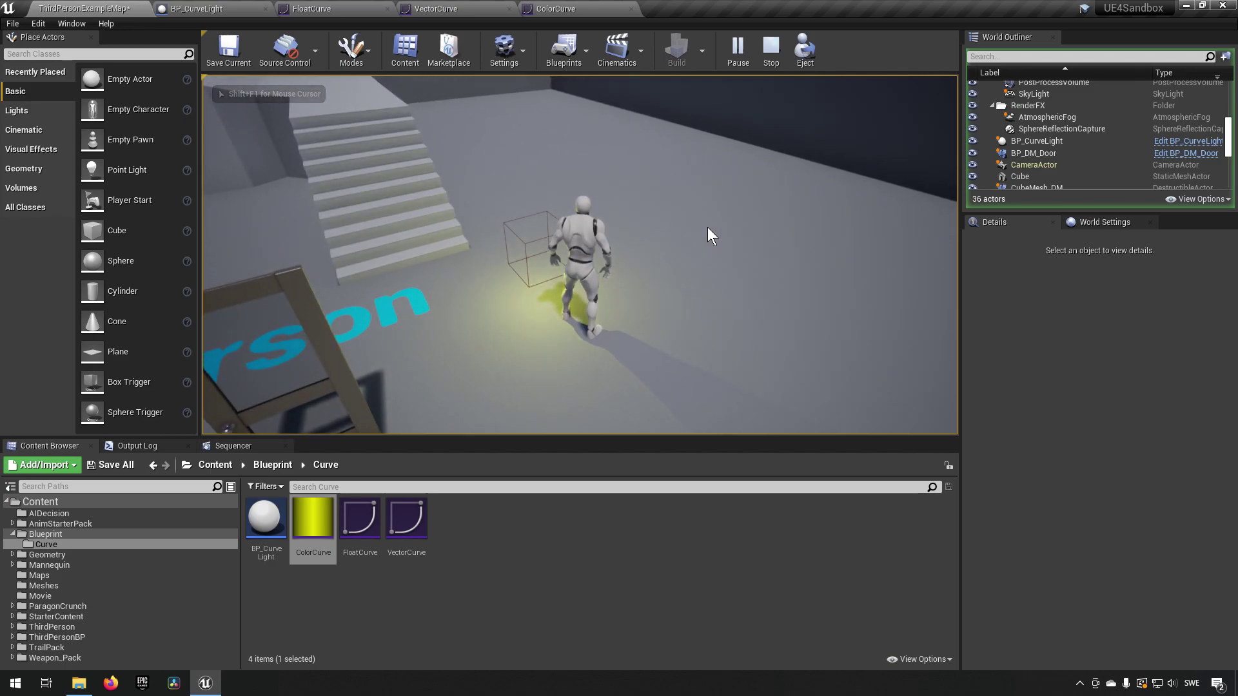
pyautogui.press('s')
pyautogui.press('d')
pyautogui.press('w')
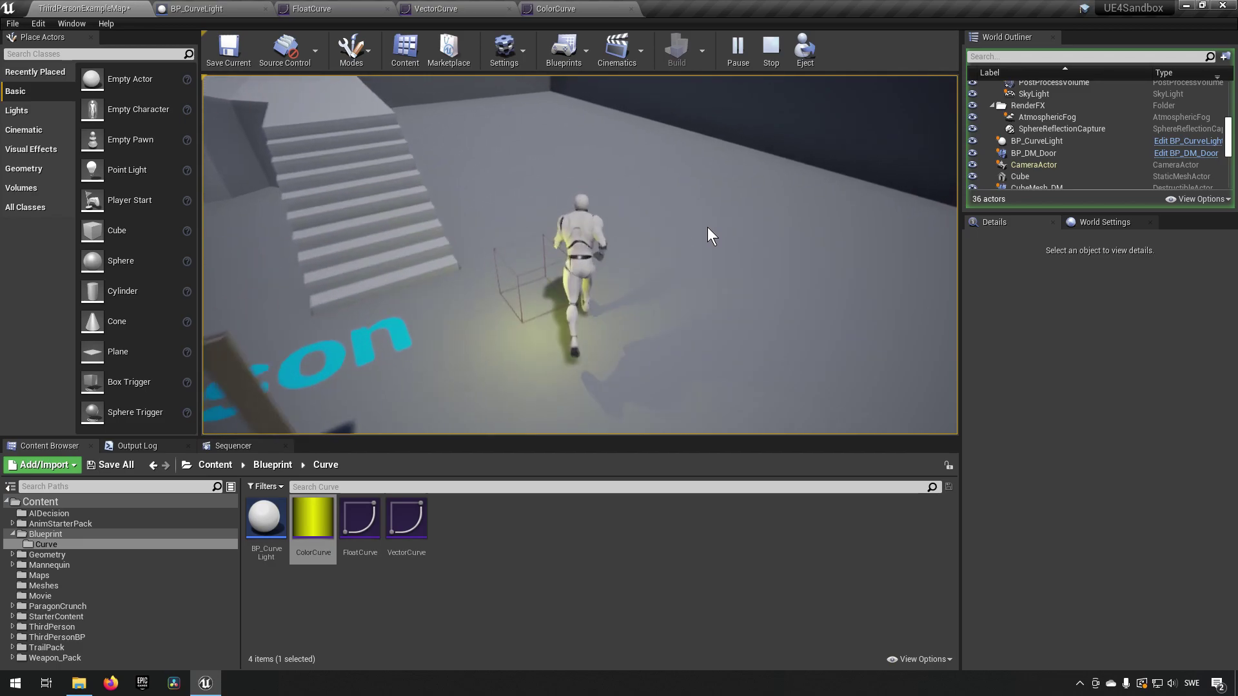
pyautogui.press('Escape')
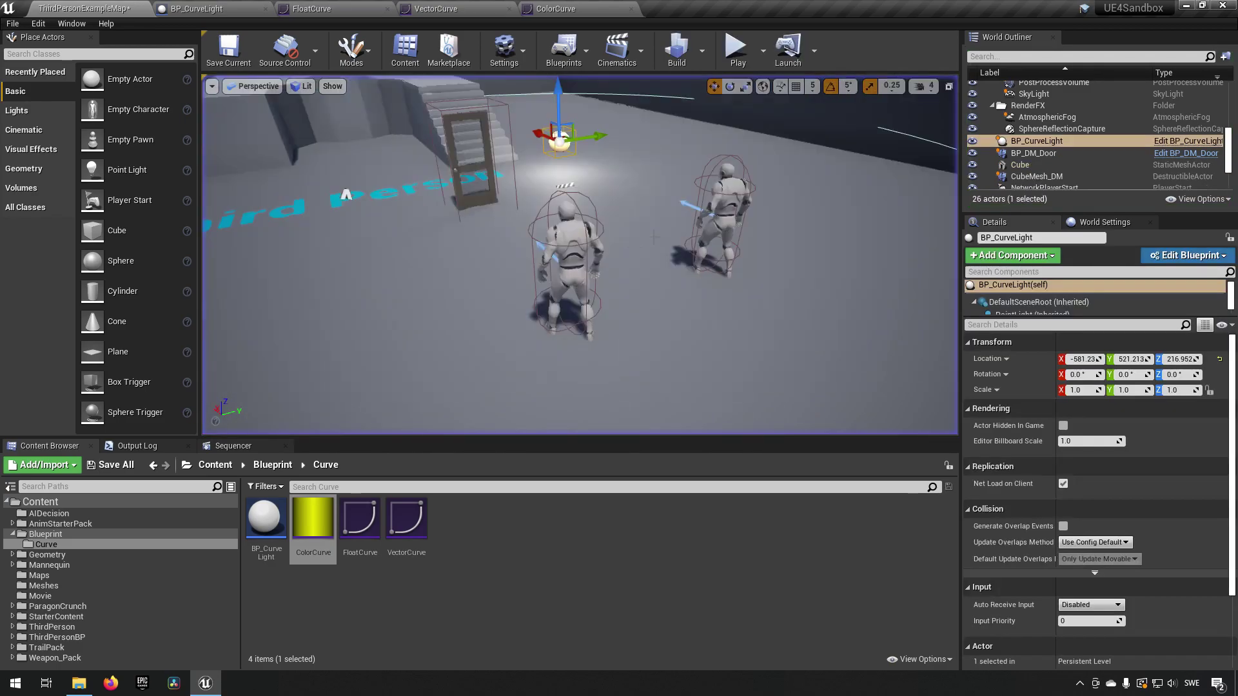
# Step: Pan across BP_CurveLight's finished Event Graph, then bring up the FloatCurve asset
pyautogui.click(196, 9)
pyautogui.moveTo(694, 426); pyautogui.dragTo(657, 361, button='right')
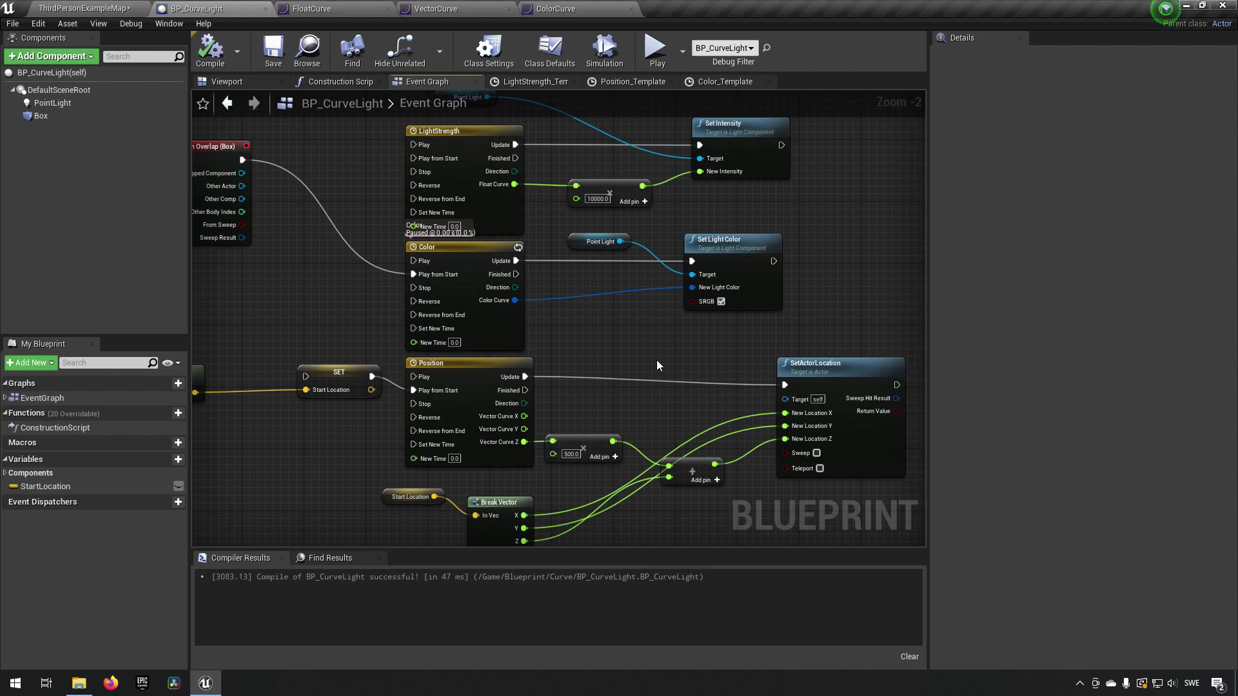
pyautogui.moveTo(592, 336)
pyautogui.mouseDown(button='right')
pyautogui.moveTo(629, 405)
pyautogui.moveTo(604, 331)
pyautogui.moveTo(612, 349)
pyautogui.mouseUp(button='right')
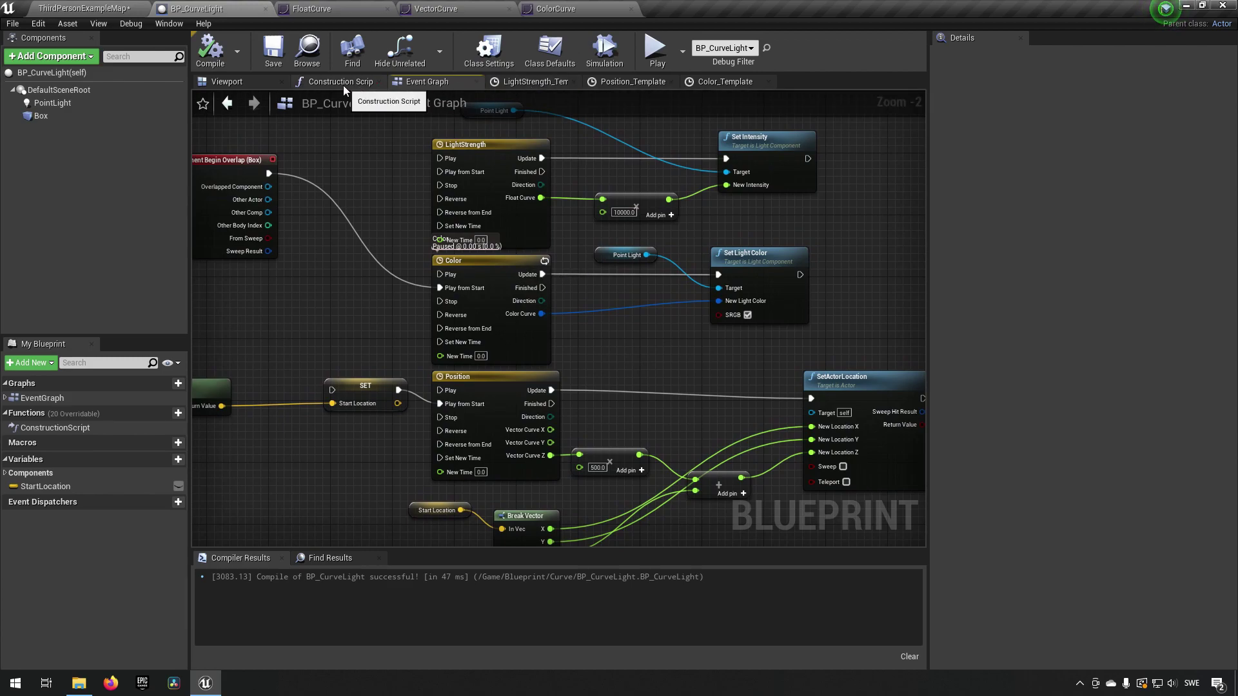
pyautogui.click(348, 9)
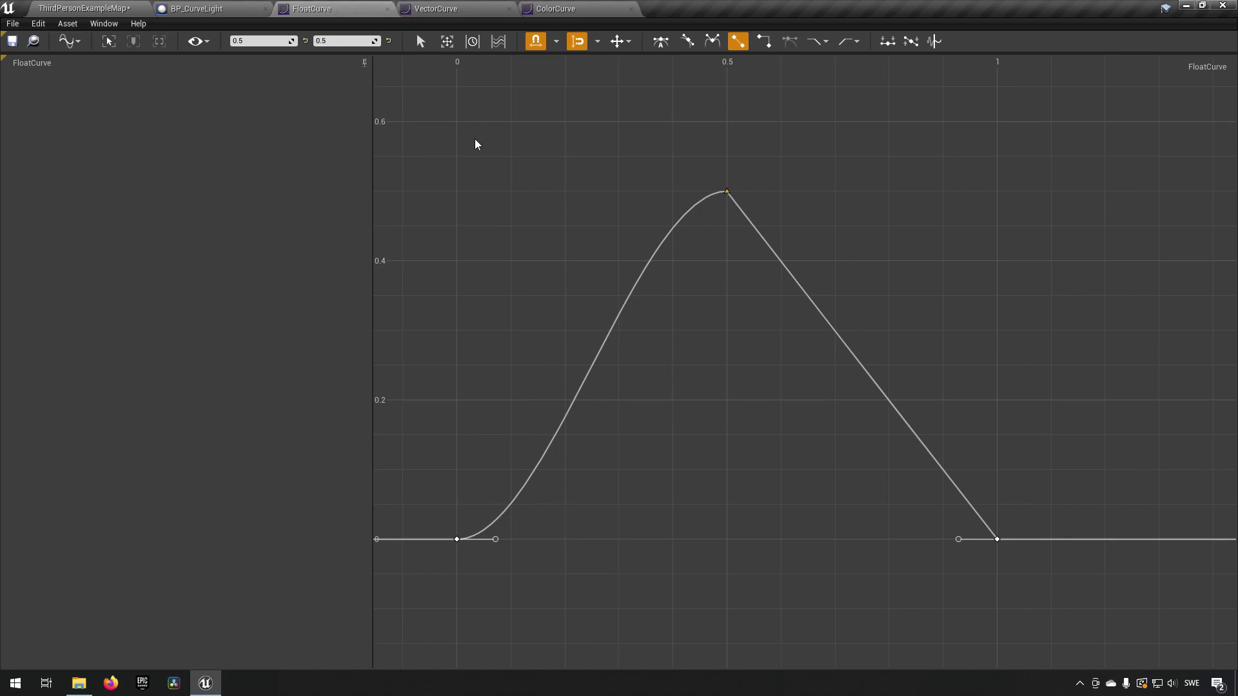
# Step: View the ColorCurve, VectorCurve and FloatCurve assets, then select BP_CurveLight's LightStrength timeline node
pyautogui.click(561, 6)
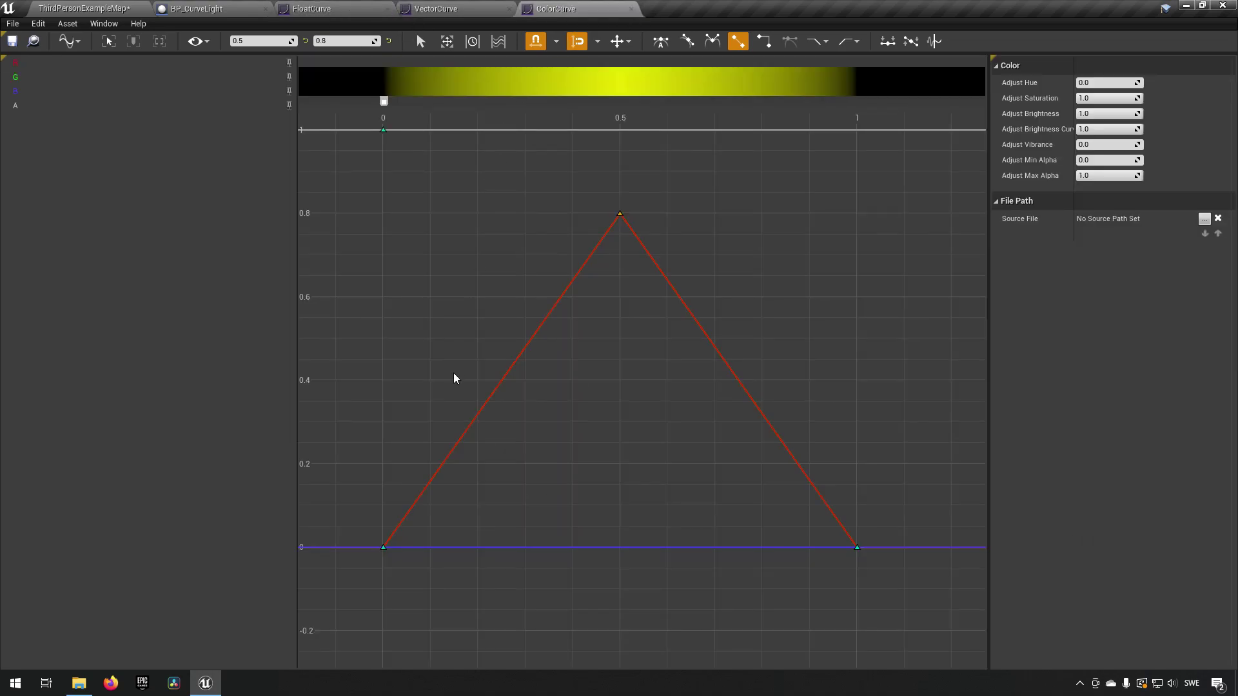
pyautogui.moveTo(359, 188); pyautogui.dragTo(887, 564)
pyautogui.click(436, 9)
pyautogui.moveTo(469, 100); pyautogui.dragTo(973, 598)
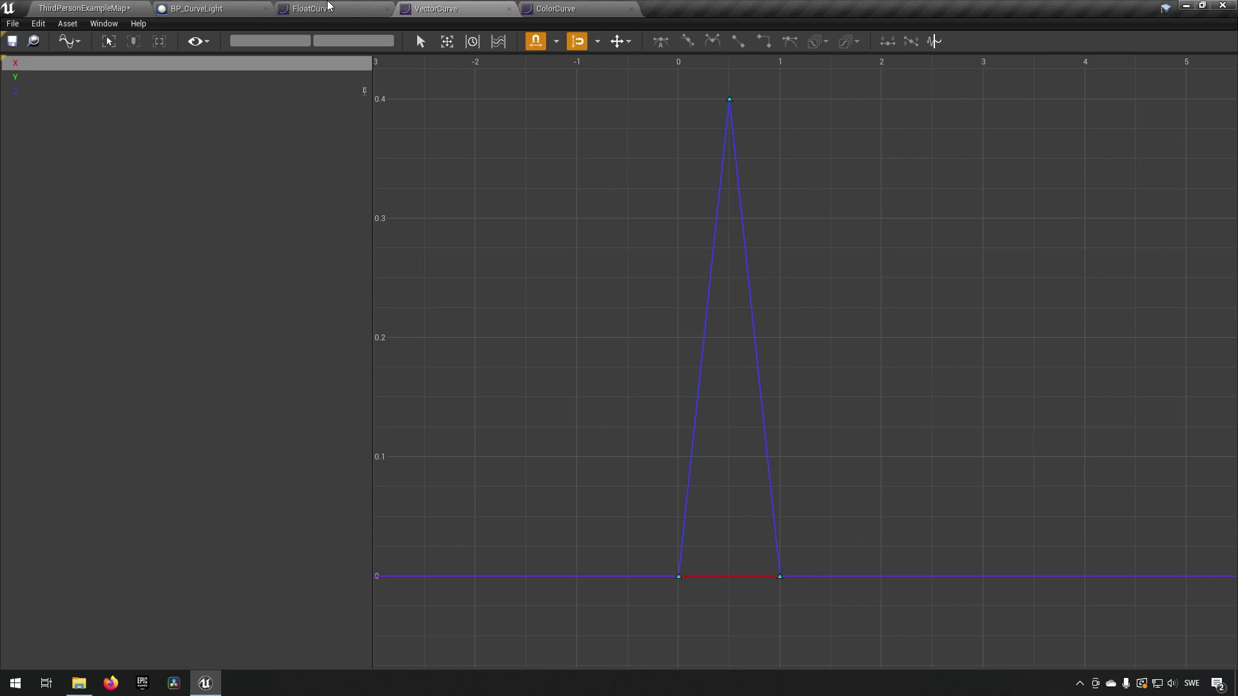
pyautogui.click(289, 7)
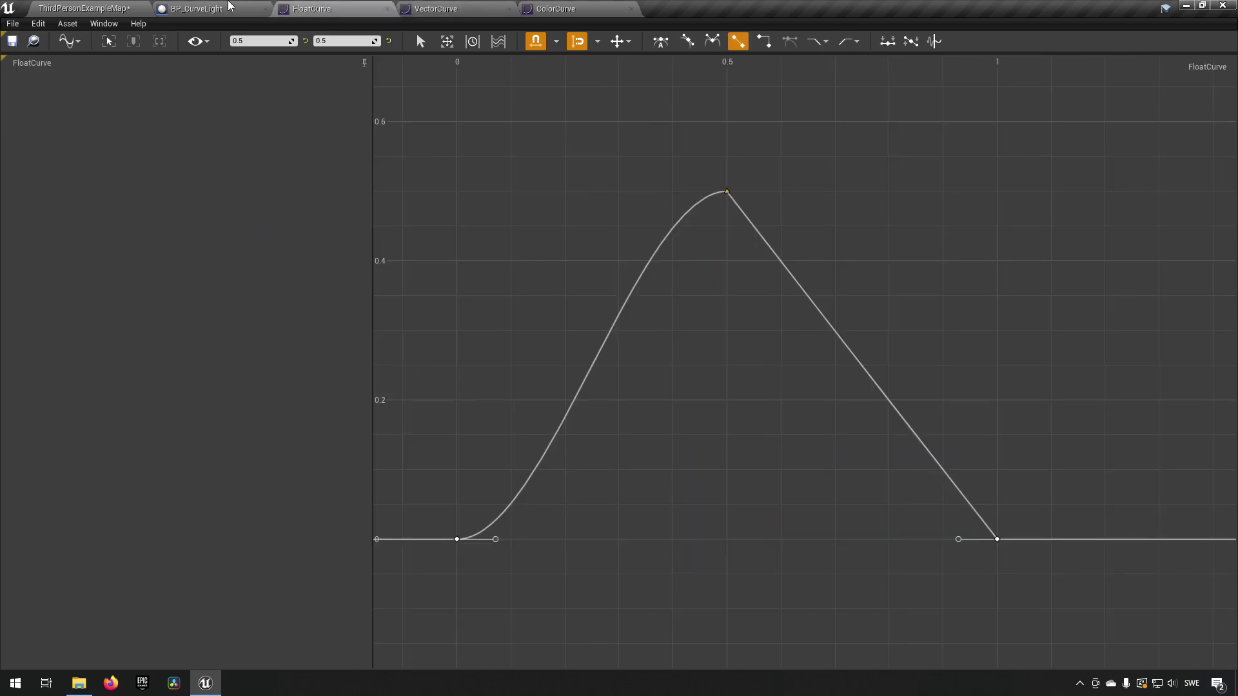
pyautogui.click(234, 8)
pyautogui.moveTo(651, 354); pyautogui.dragTo(676, 397, button='right')
pyautogui.click(535, 206)
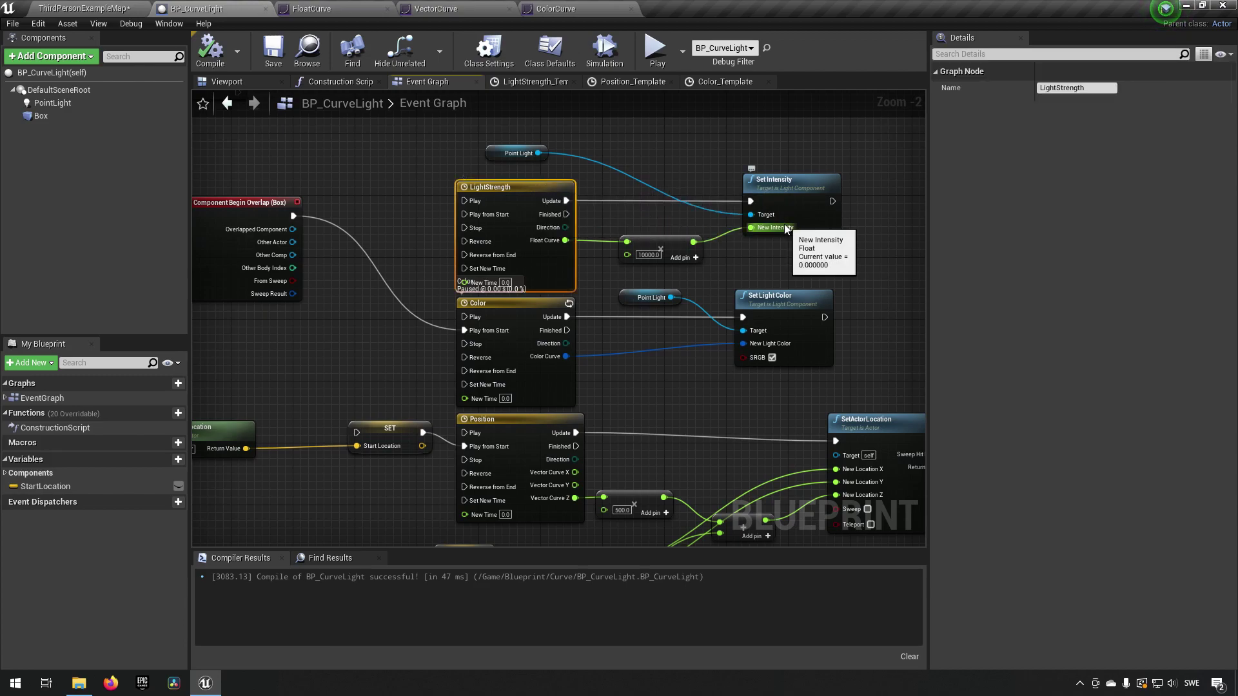
pyautogui.click(516, 303)
pyautogui.moveTo(699, 374); pyautogui.dragTo(634, 331, button='right')
pyautogui.click(492, 380)
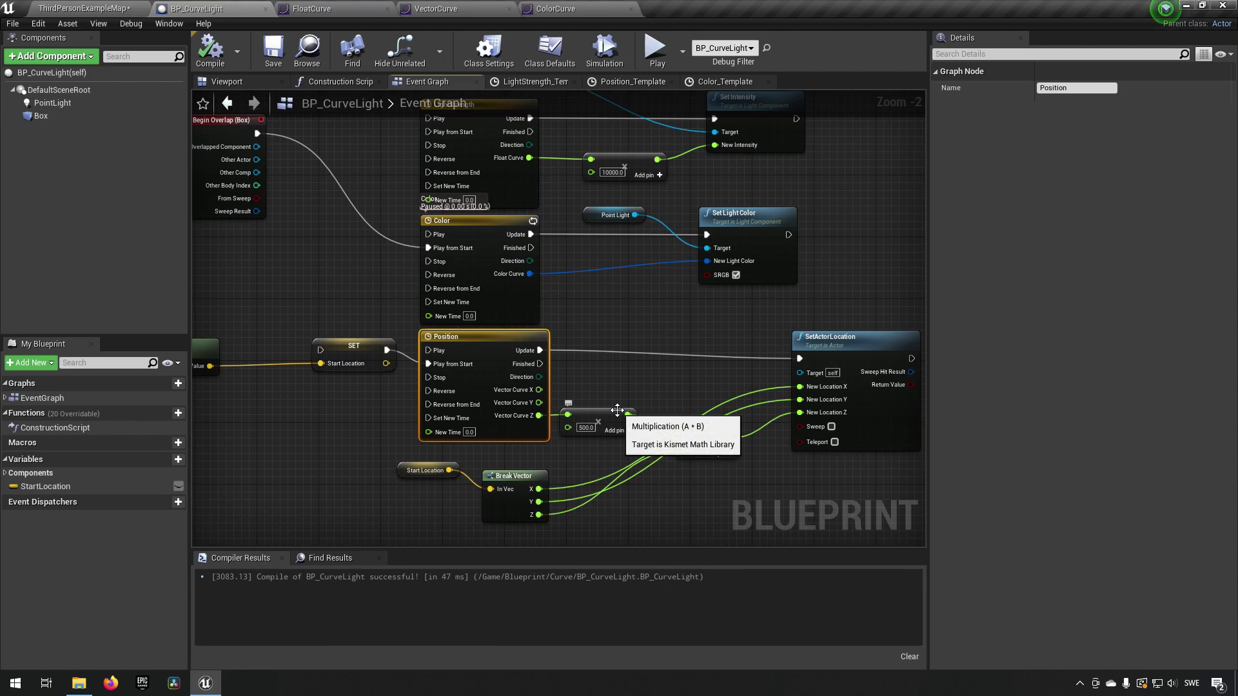
pyautogui.moveTo(577, 382); pyautogui.dragTo(573, 355, button='right')
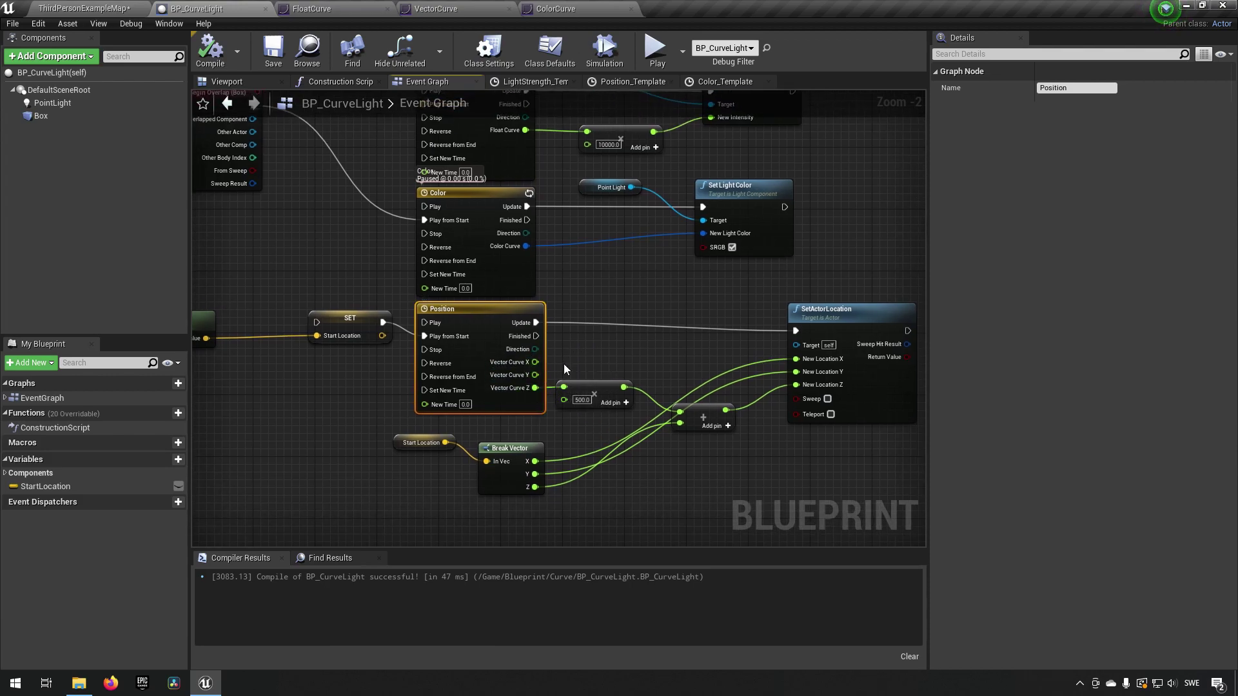
pyautogui.moveTo(562, 372); pyautogui.dragTo(612, 326, button='right')
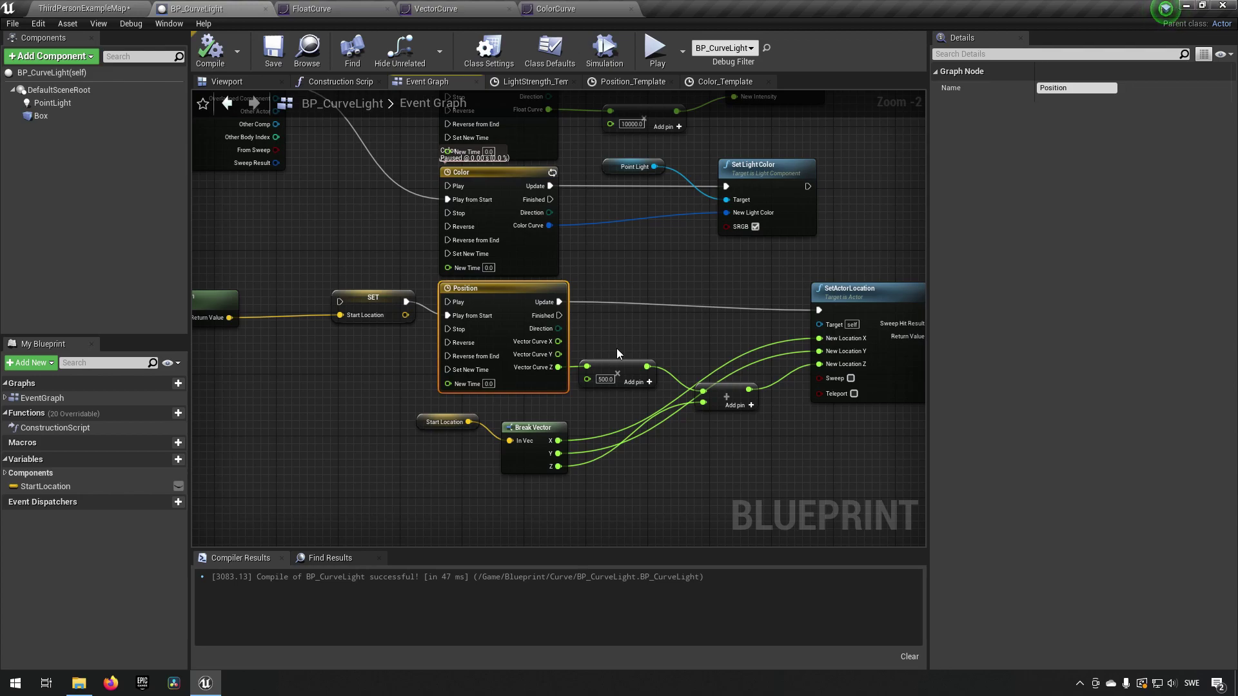
pyautogui.scroll(-2, 685, 322)
pyautogui.scroll(1, 686, 326)
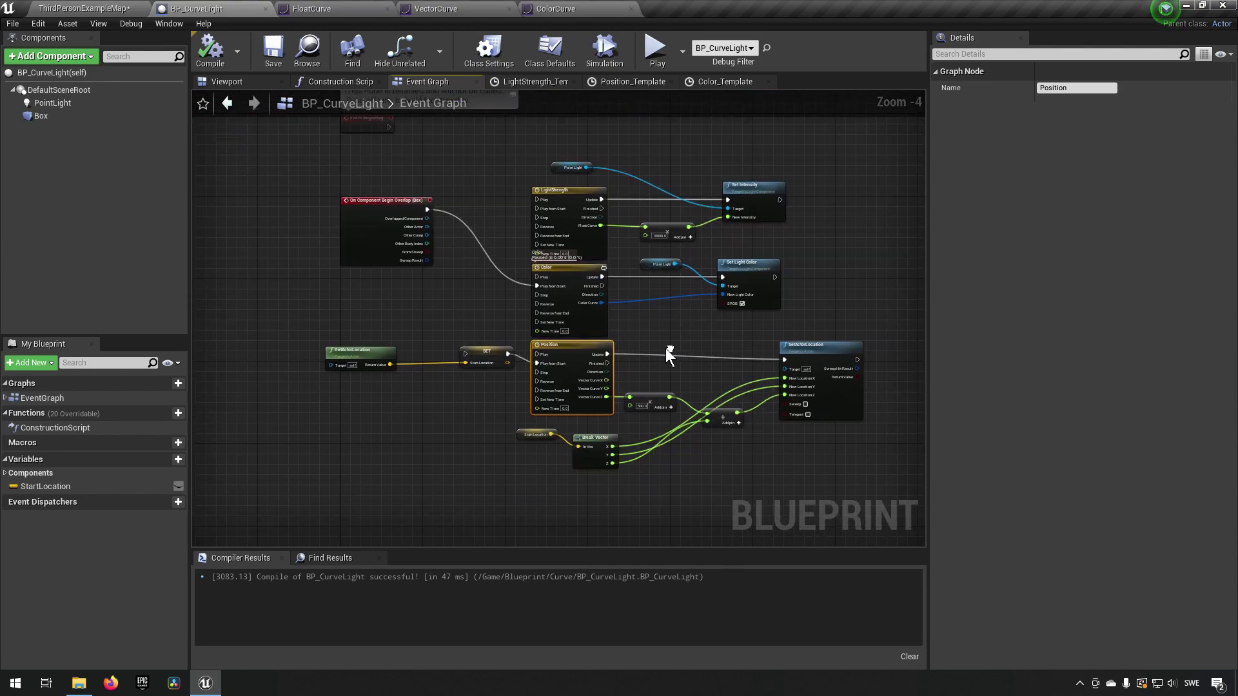
pyautogui.click(322, 8)
pyautogui.click(445, 8)
pyautogui.click(555, 8)
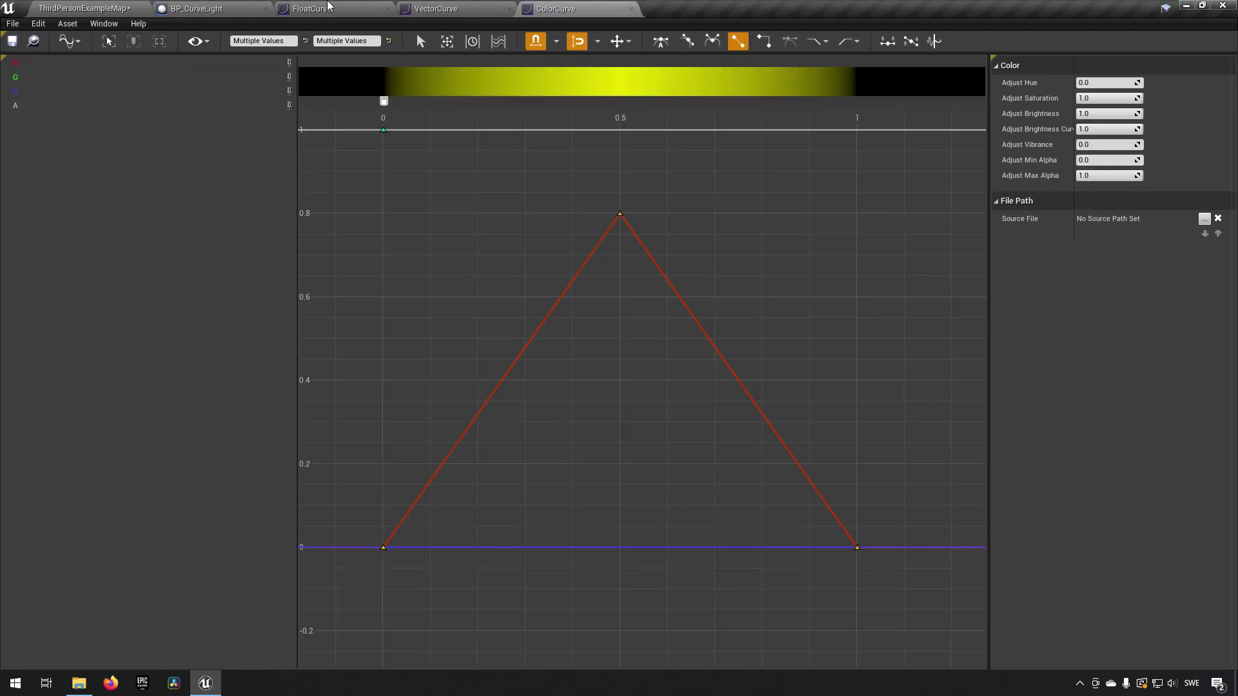
pyautogui.click(213, 9)
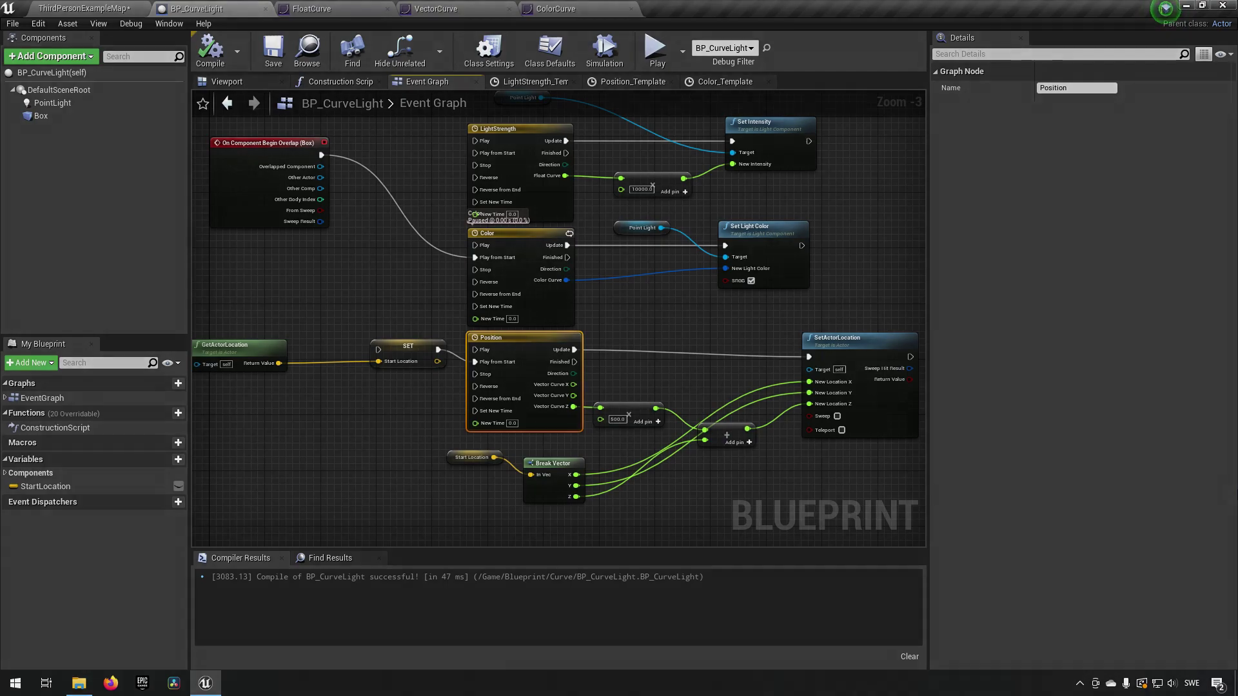